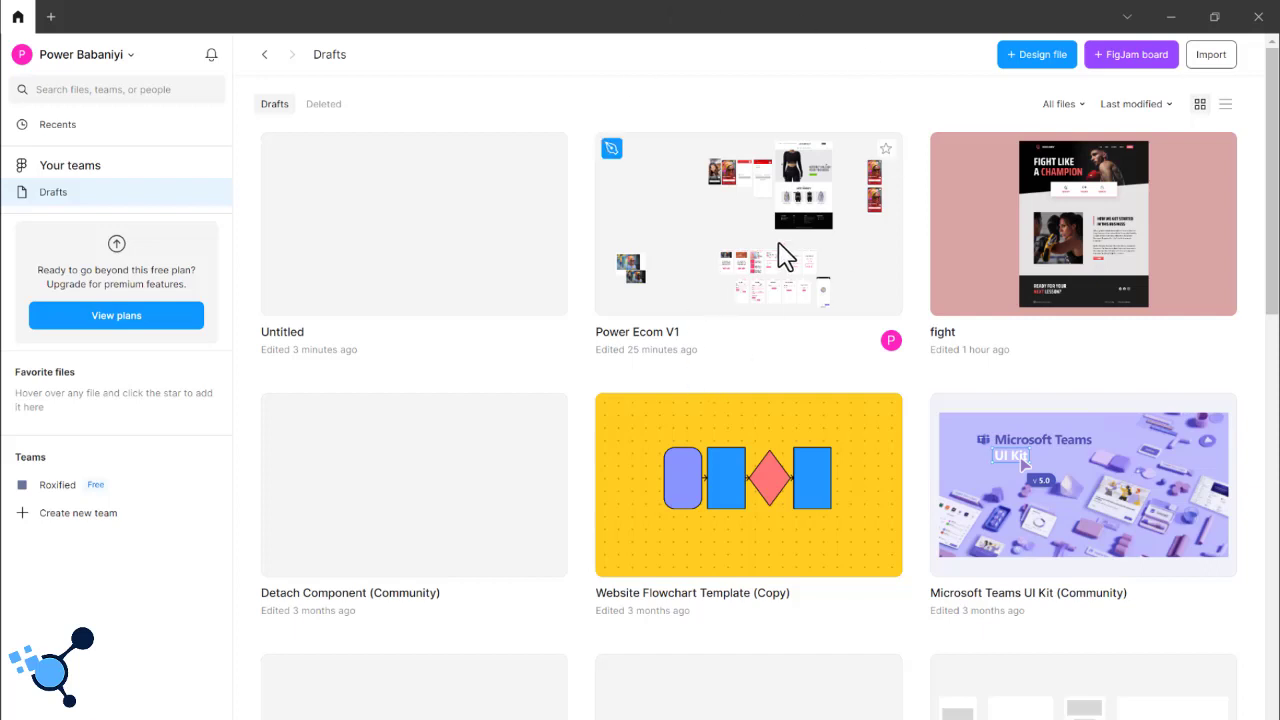
# - Create a new FigJam board from the drafts overview
pyautogui.scroll(-1, 788, 260)
pyautogui.scroll(-2, 788, 264)
pyautogui.scroll(3, 788, 264)
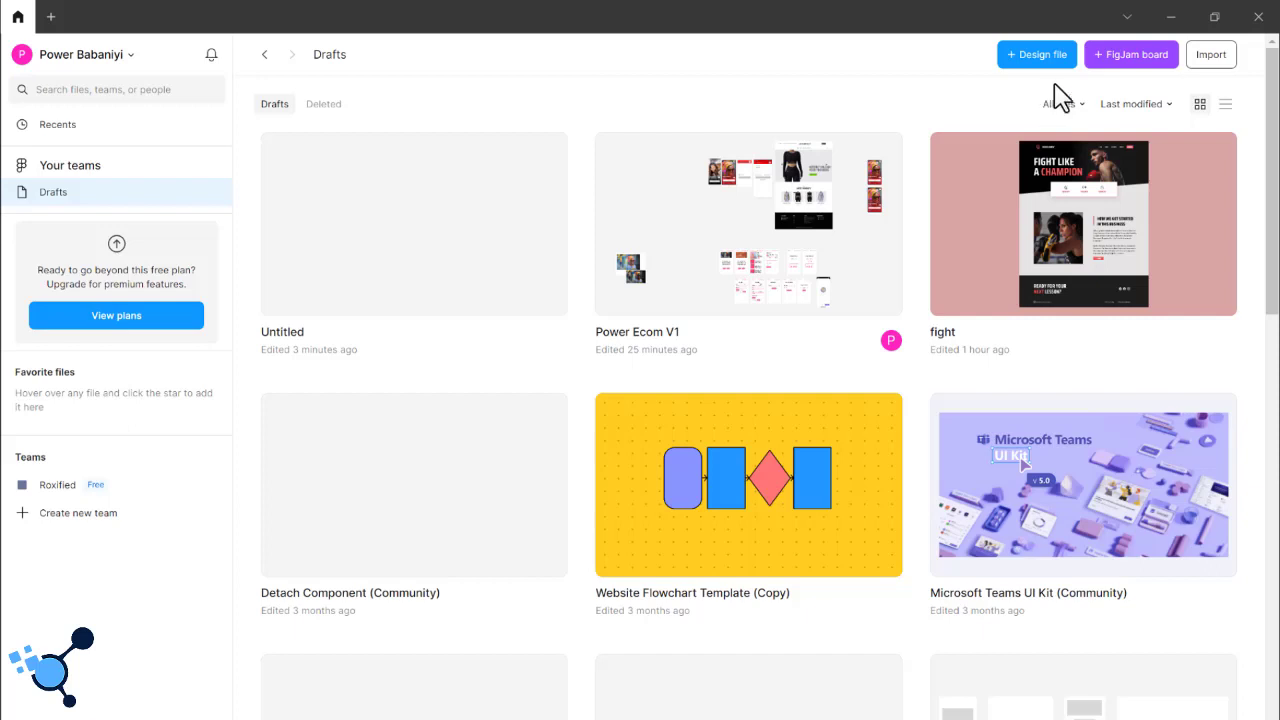
pyautogui.click(1128, 70)
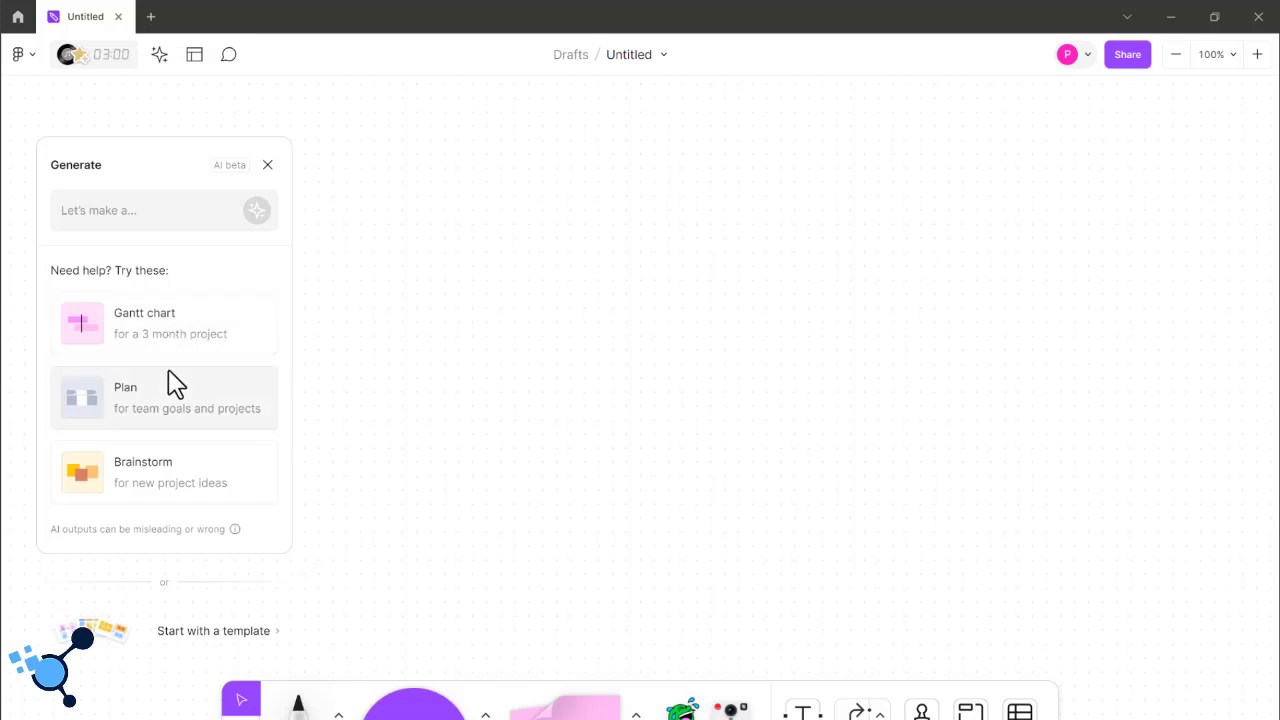
# - Generate a brainstorm layout on the board with the AI generator and dismiss the generator
pyautogui.click(164, 207)
pyautogui.click(164, 207)
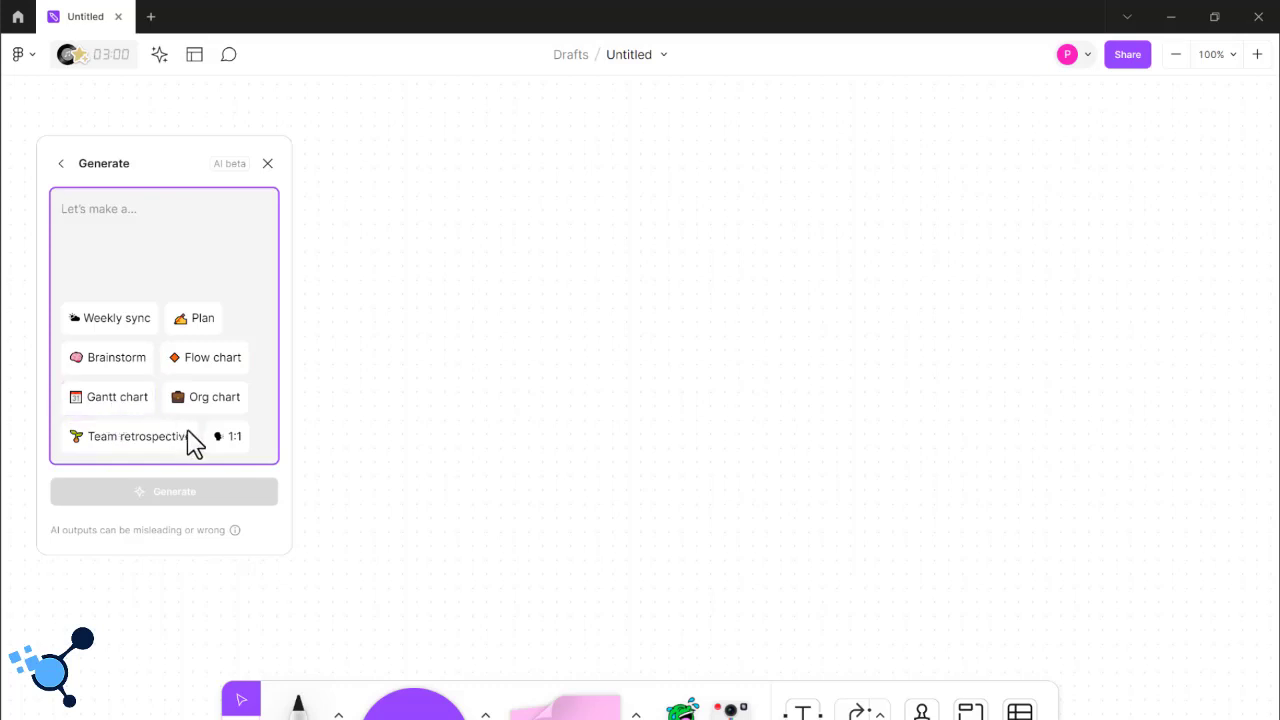
pyautogui.click(116, 362)
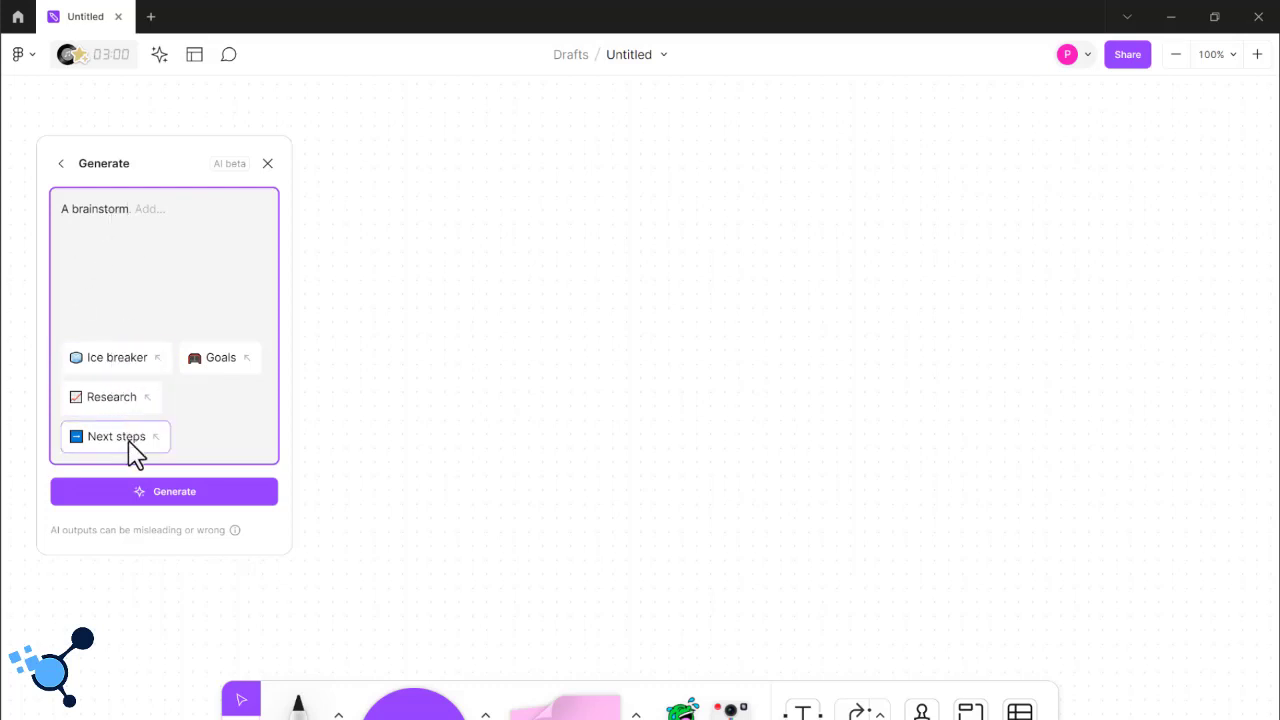
pyautogui.click(143, 490)
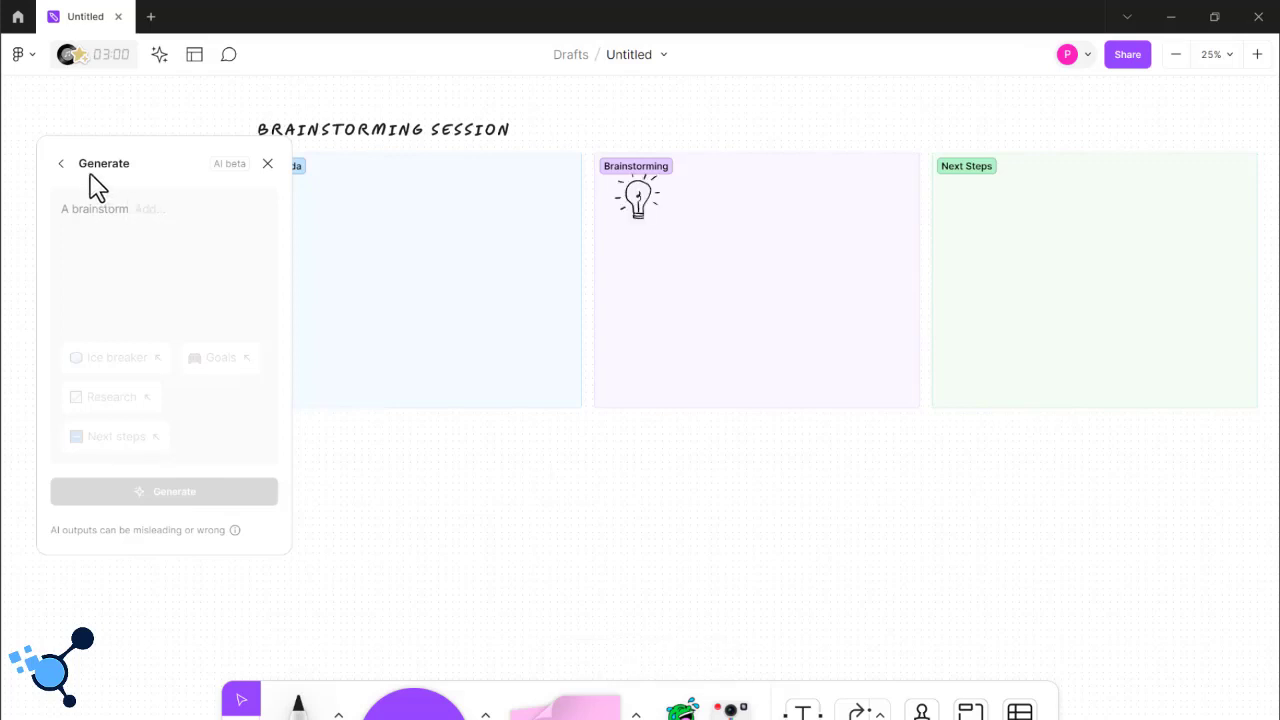
pyautogui.click(56, 165)
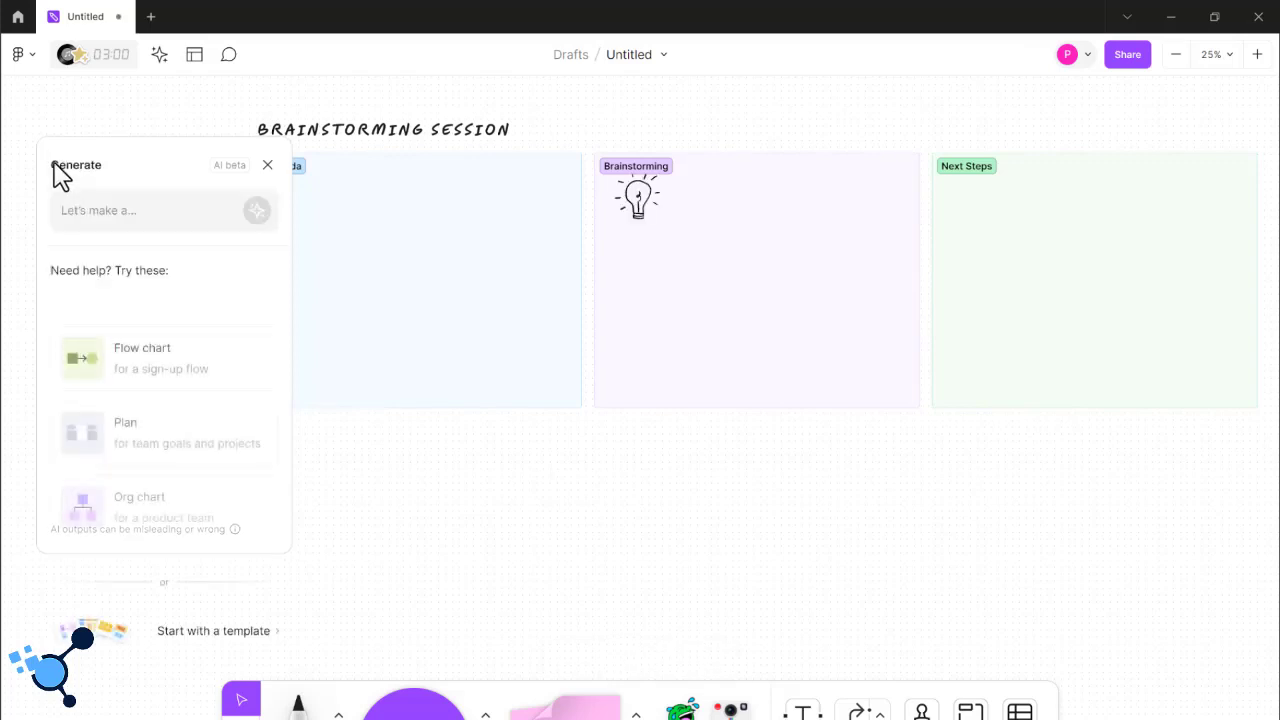
pyautogui.click(345, 221)
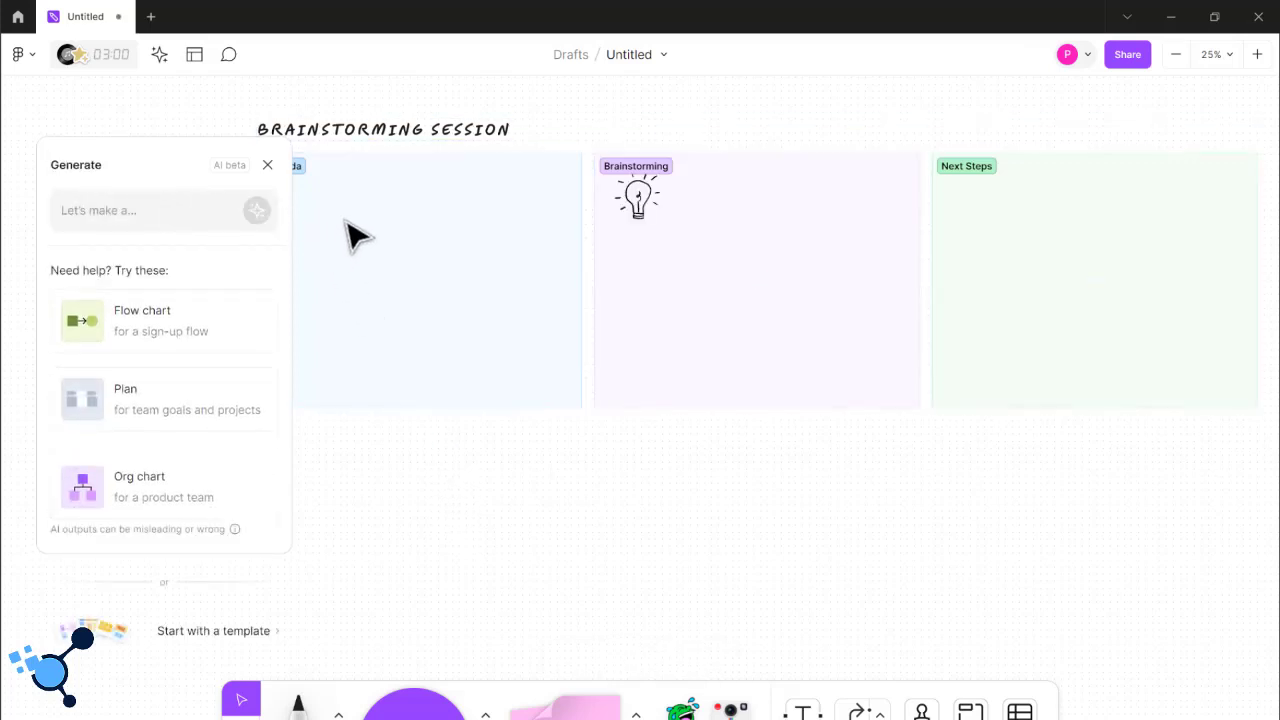
pyautogui.click(267, 165)
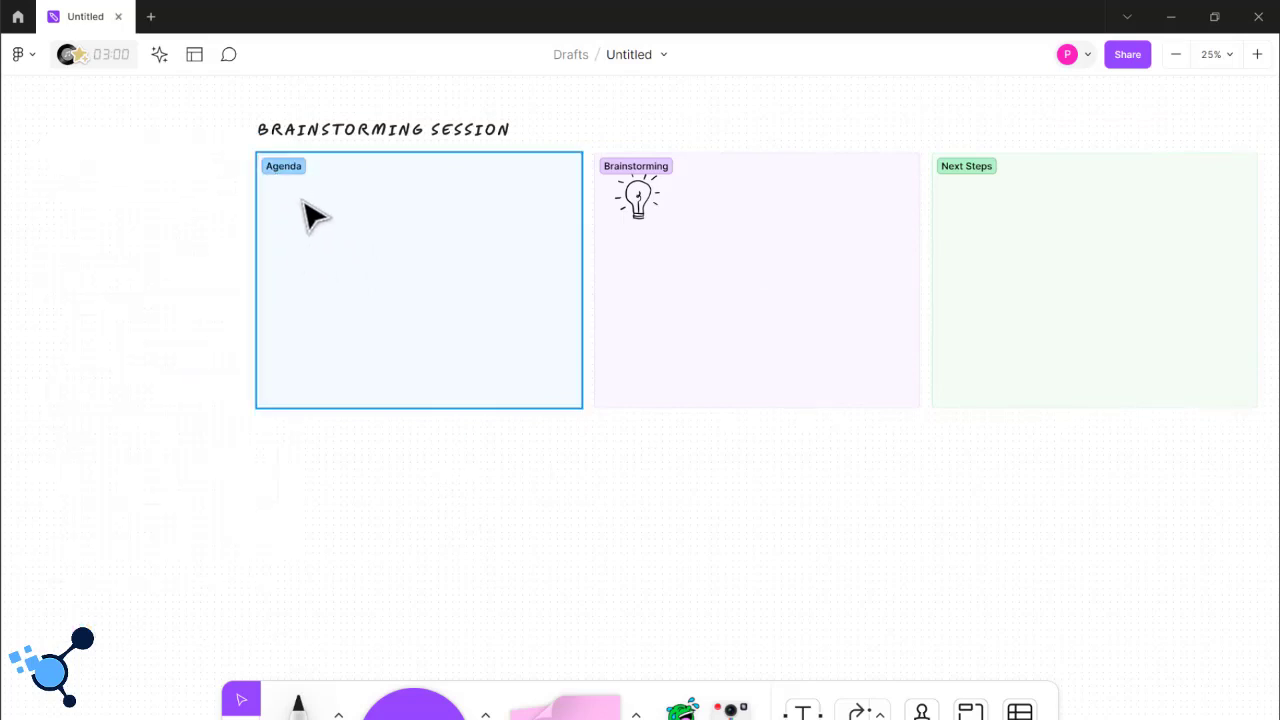
# - Examine the Agenda, Brainstorming and Next Steps sections of the generated board and close the board
pyautogui.click(303, 203)
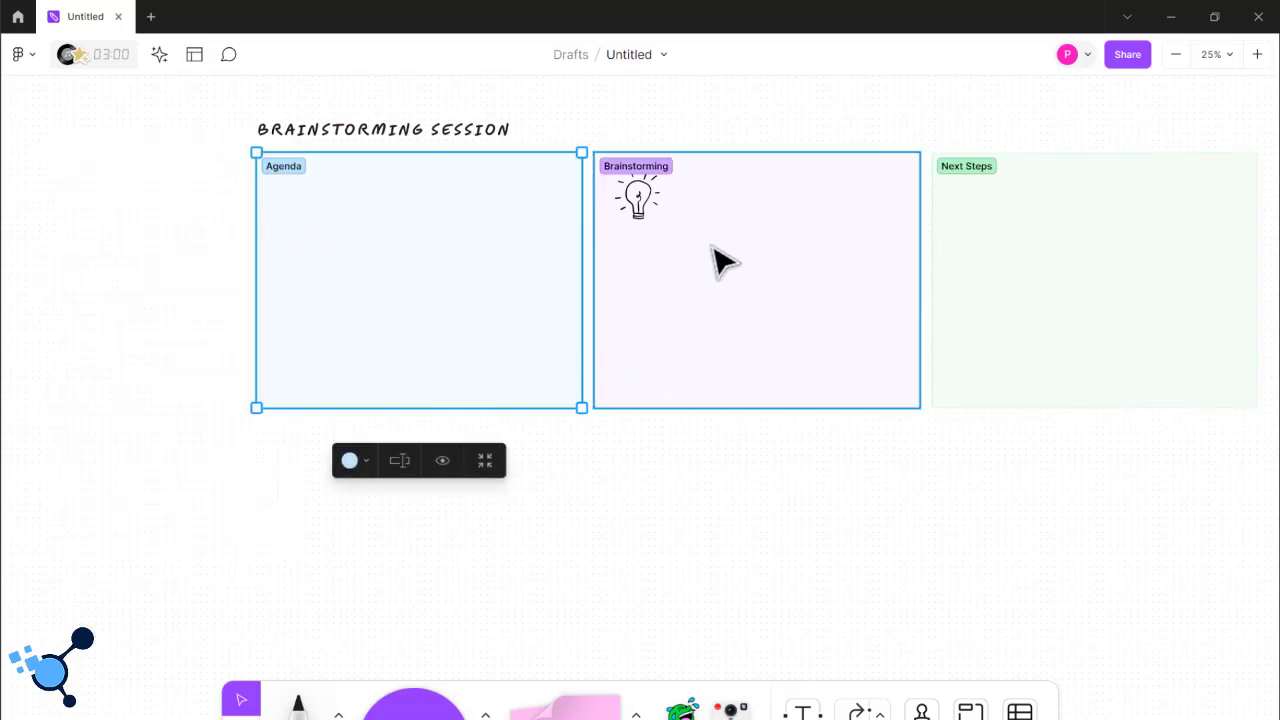
pyautogui.click(720, 305)
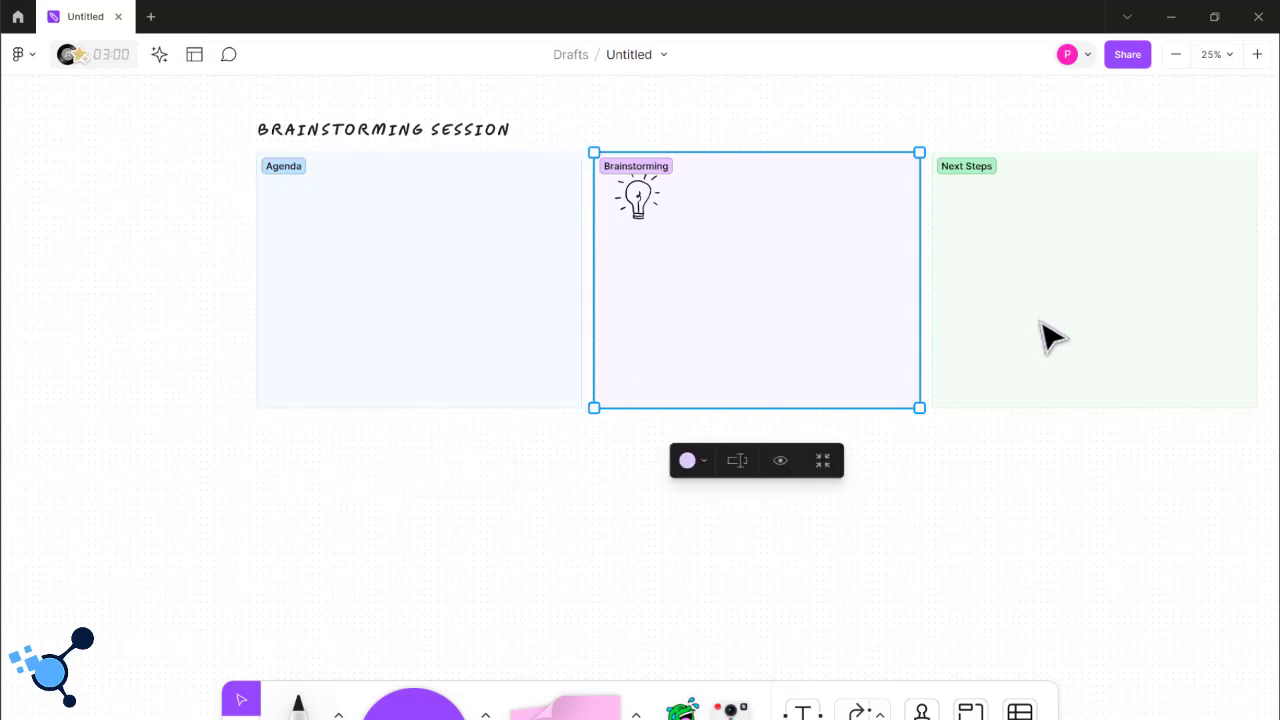
pyautogui.click(1048, 338)
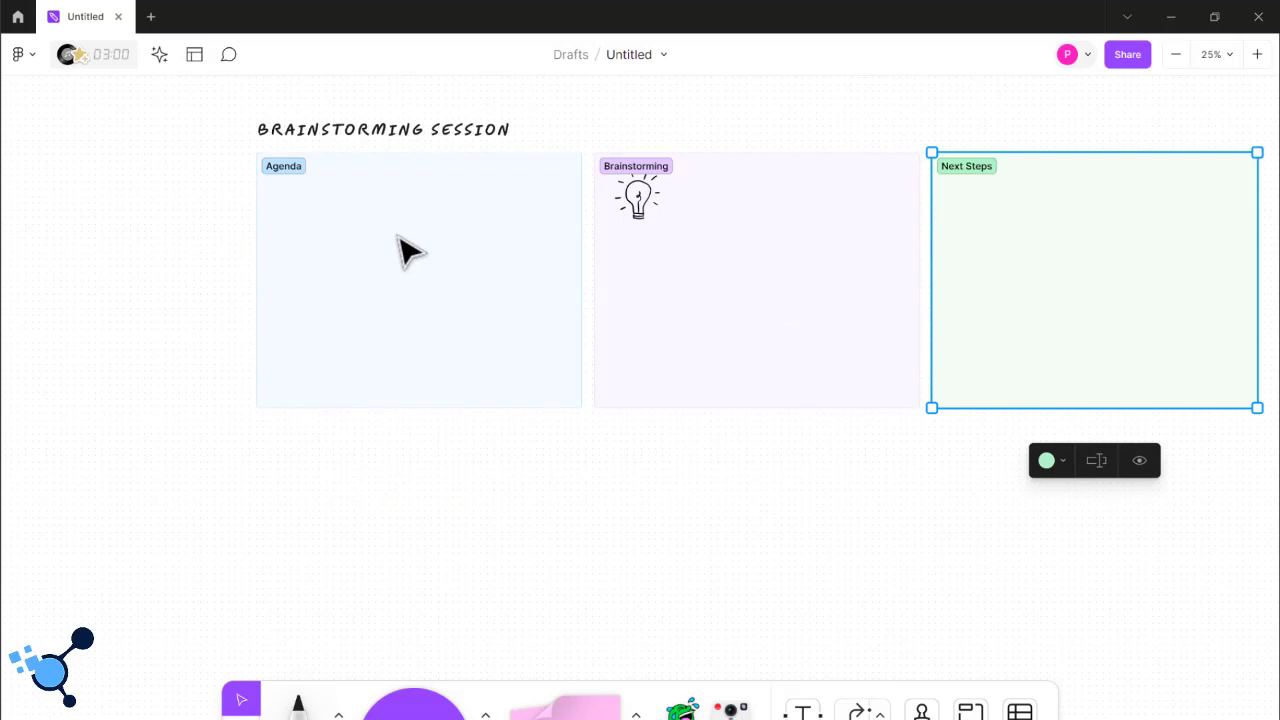
pyautogui.click(690, 495)
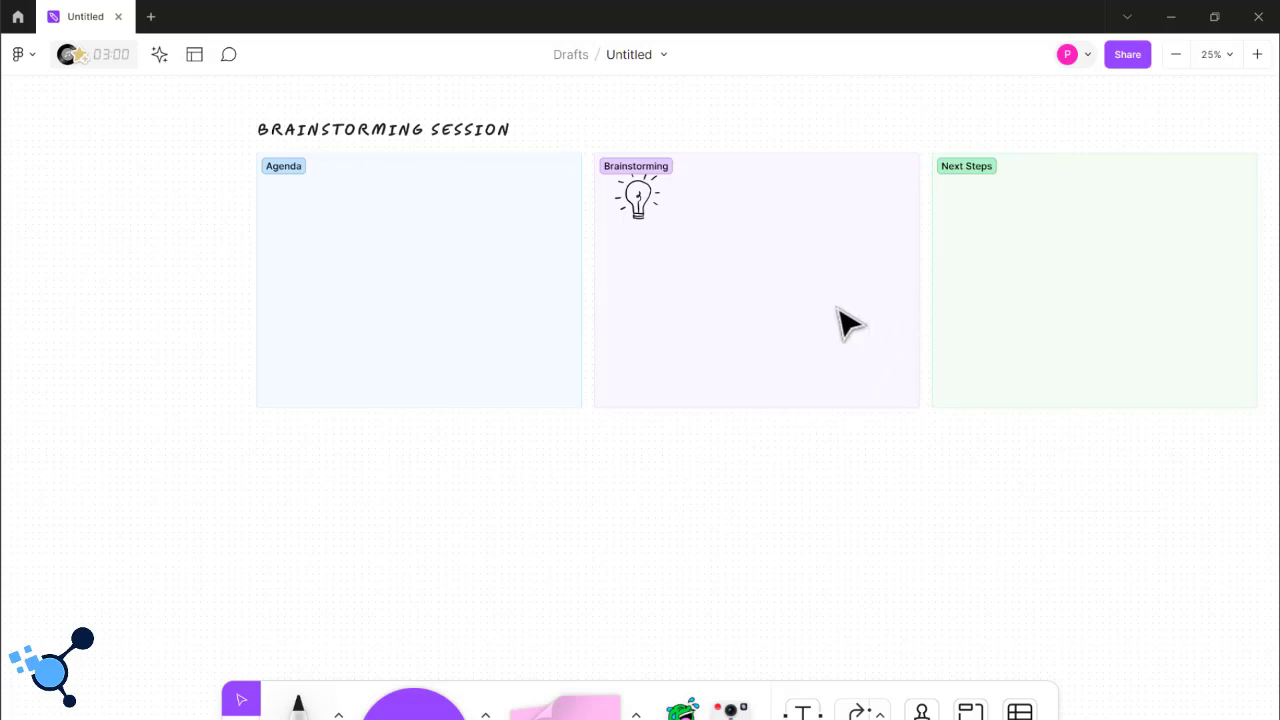
pyautogui.click(757, 300)
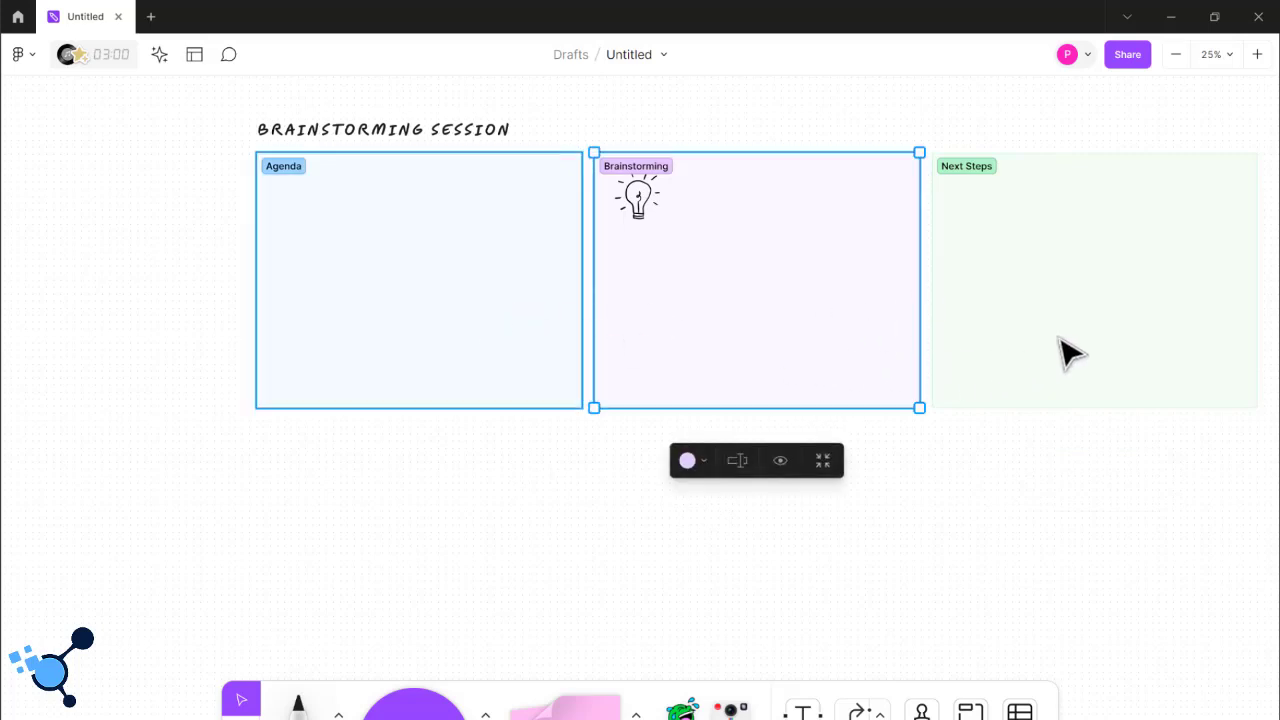
pyautogui.click(460, 305)
pyautogui.press('Tab')
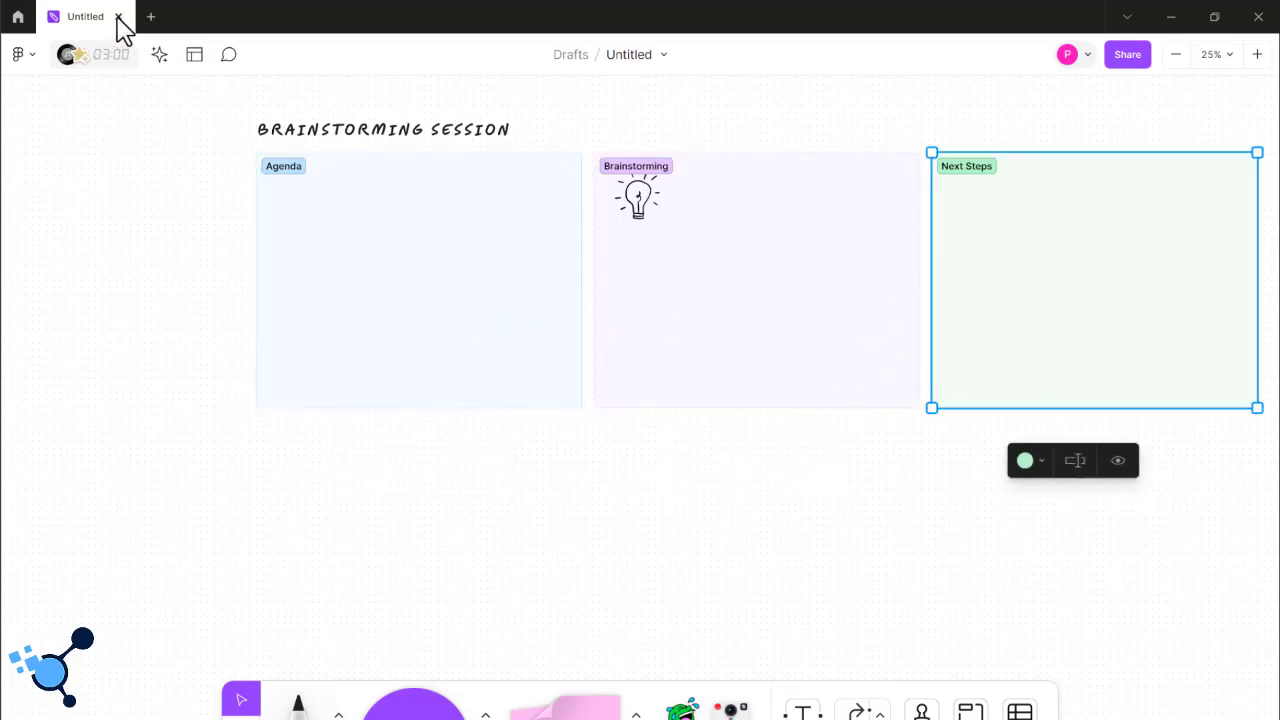
pyautogui.click(118, 18)
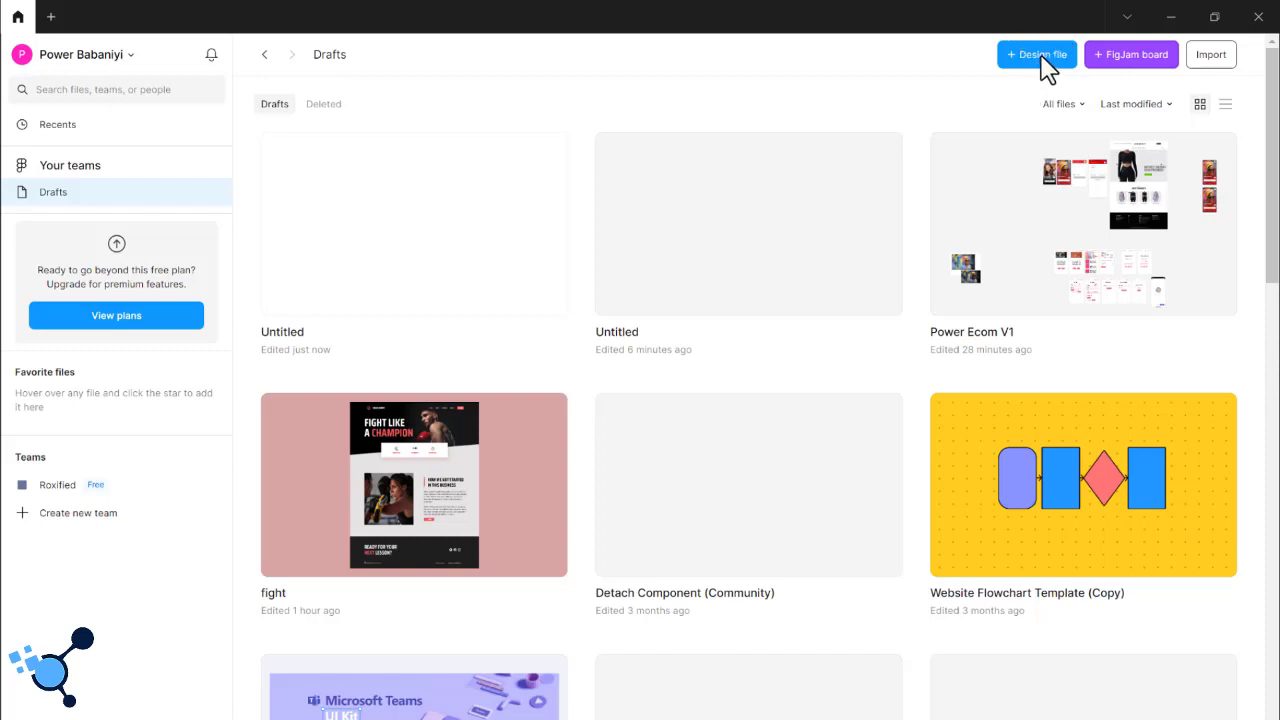
# - Create a new design file from the drafts overview
pyautogui.click(51, 22)
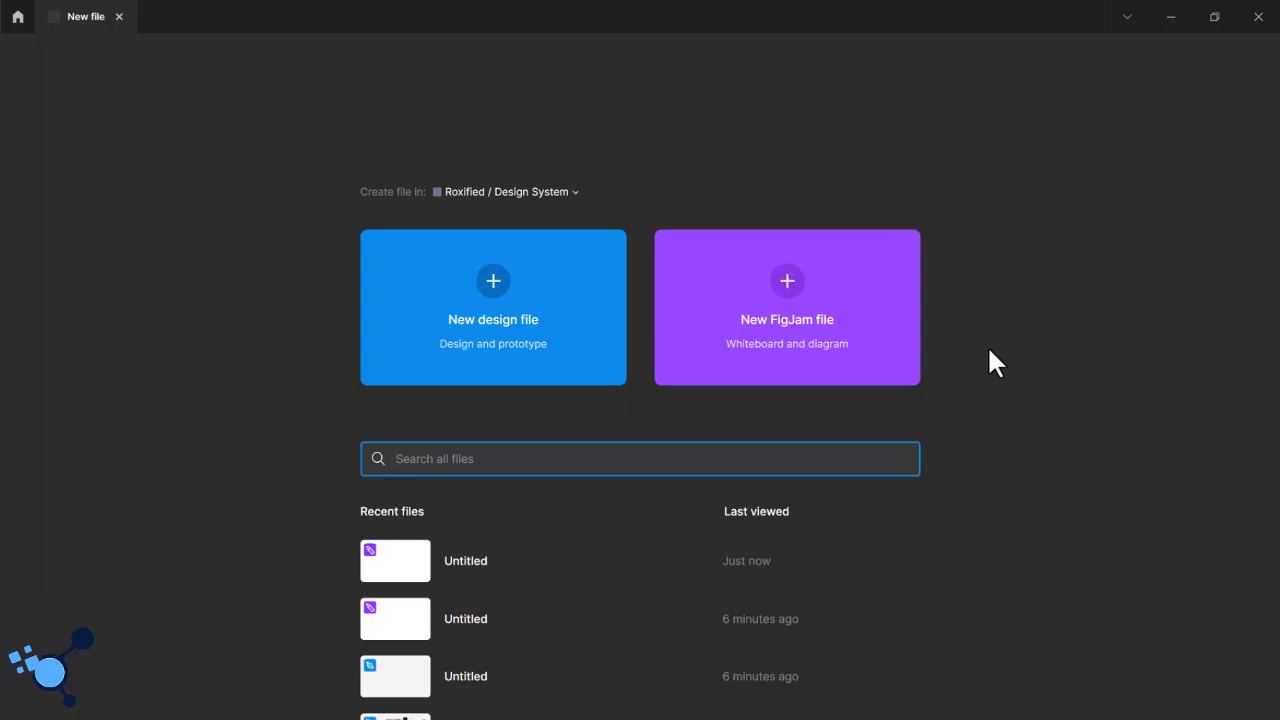
pyautogui.click(118, 16)
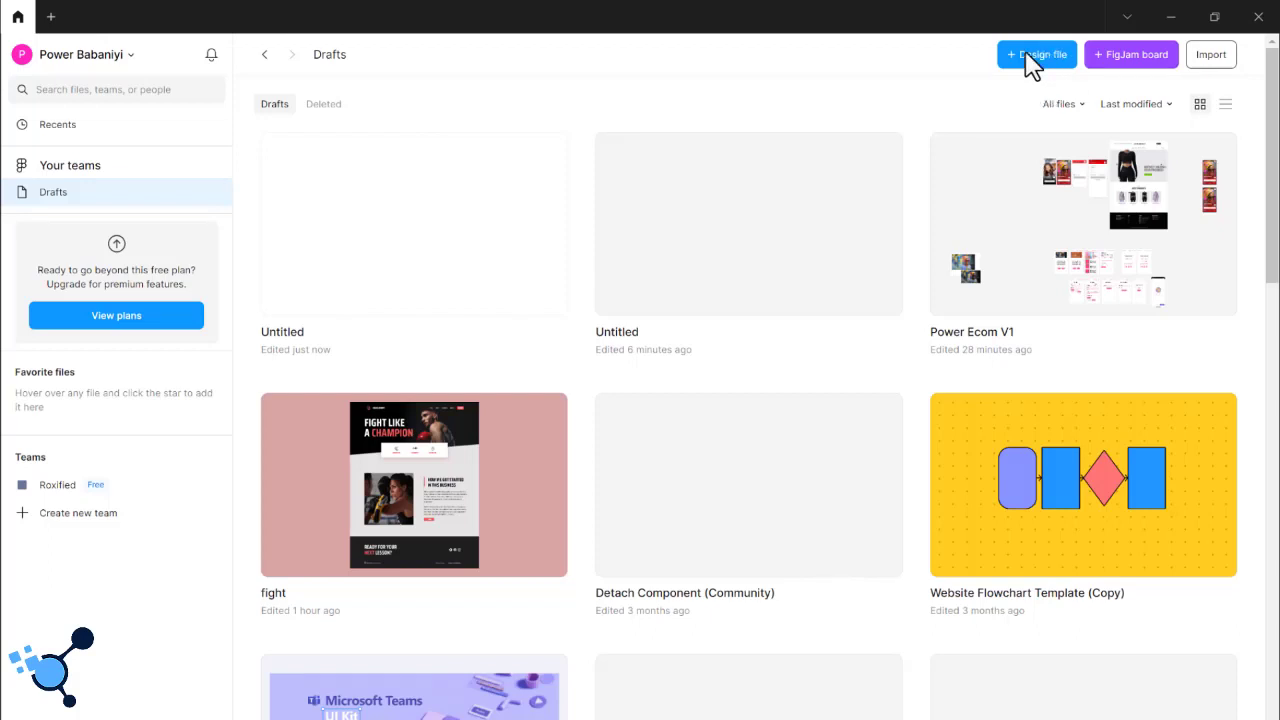
pyautogui.click(1025, 54)
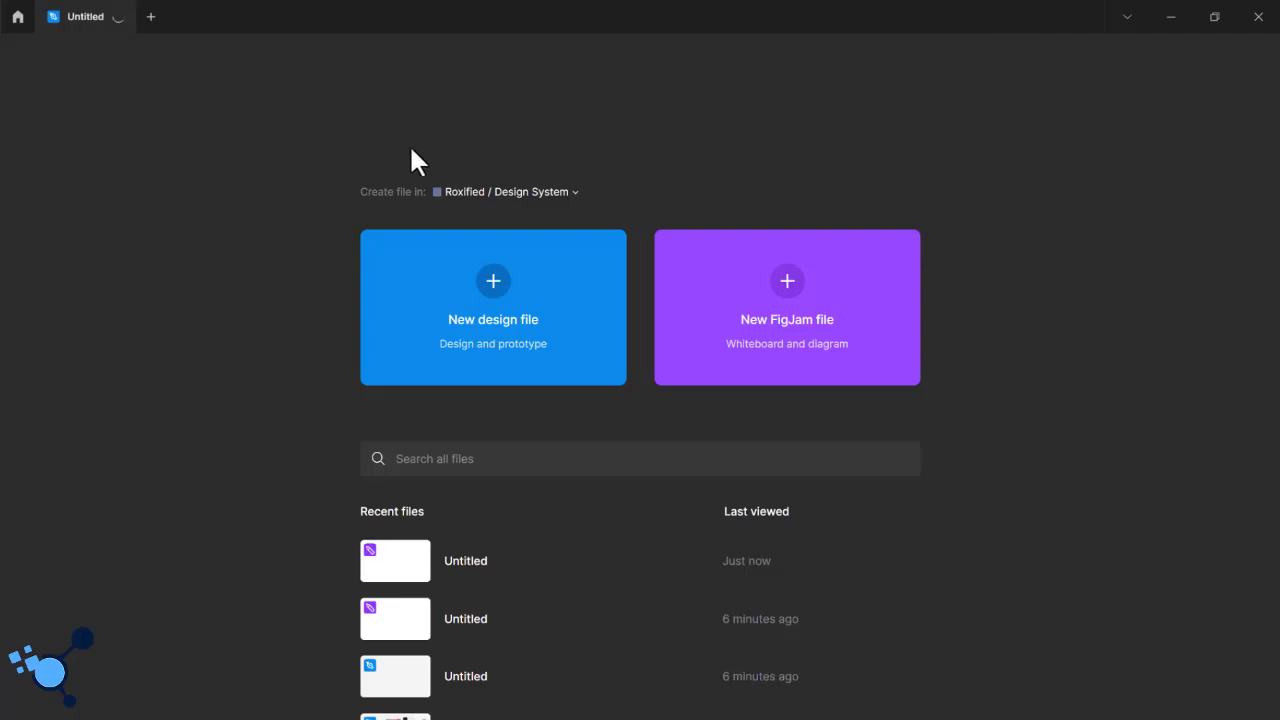
pyautogui.click(391, 240)
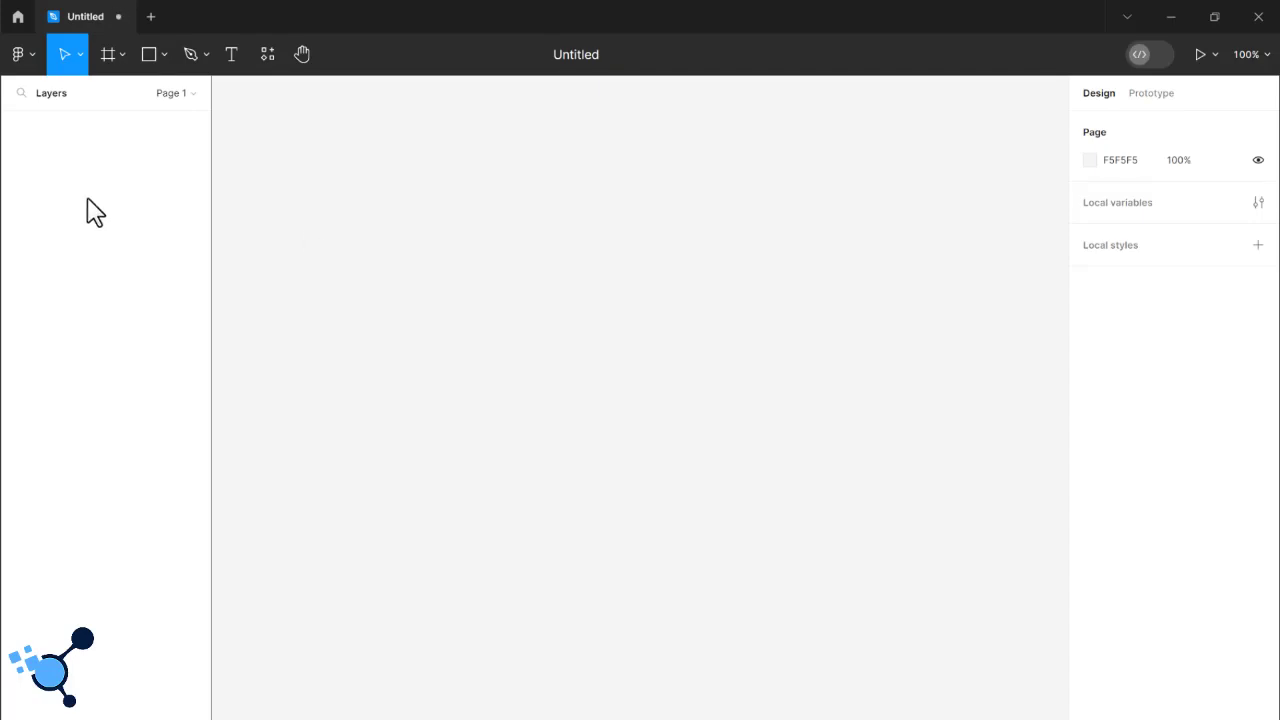
# - Rename the untitled design file as myfirstdesign
pyautogui.click(579, 57)
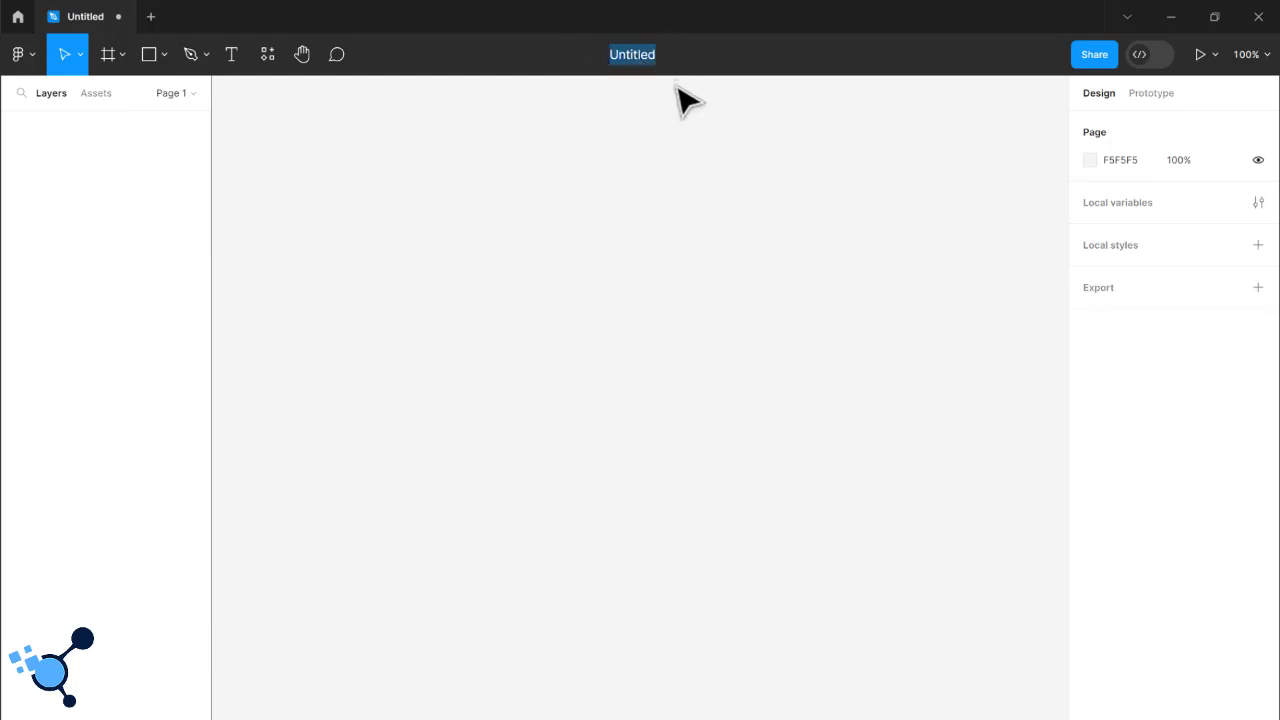
pyautogui.write('myf')
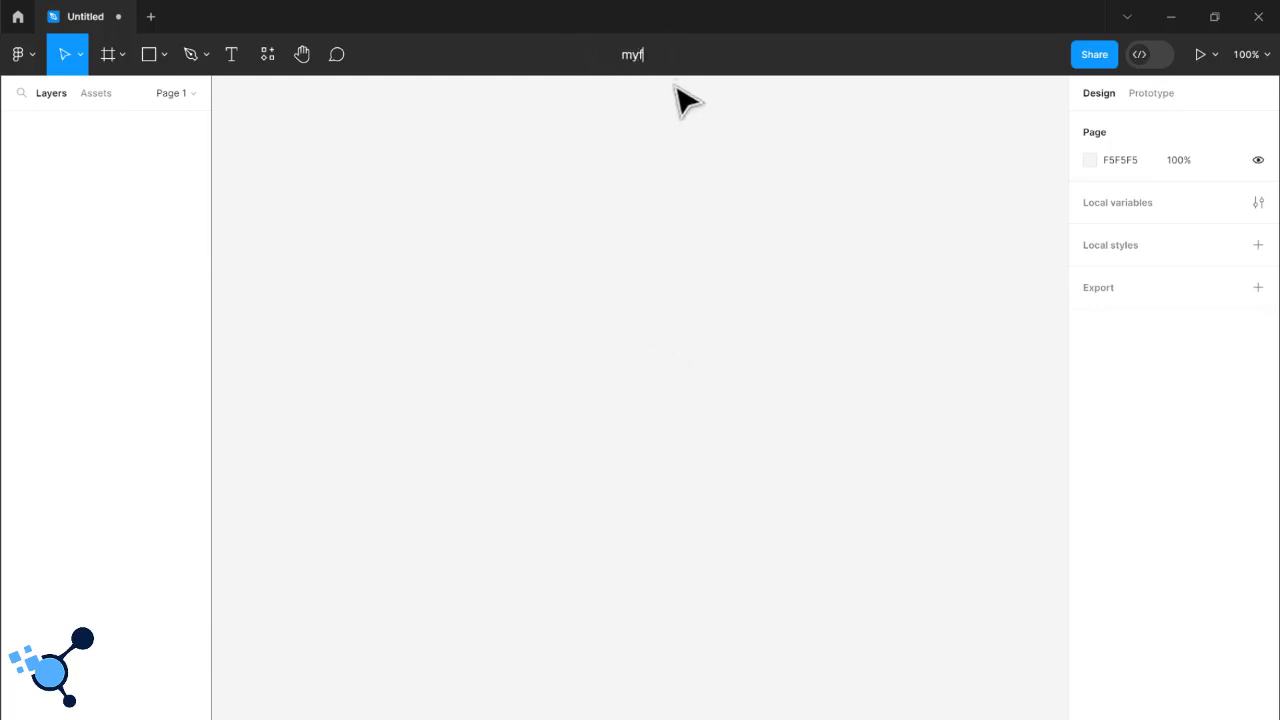
pyautogui.write('irstdesign')
pyautogui.press('Return')
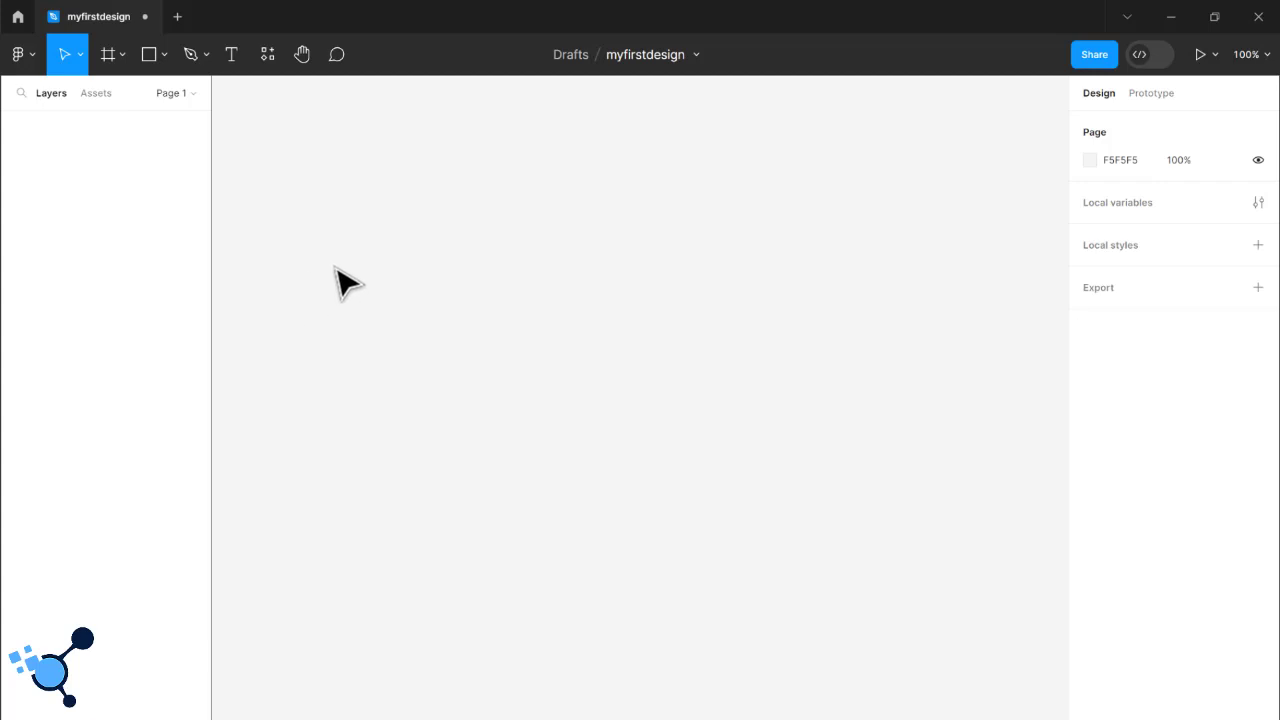
# - Return to the drafts overview, find the myfirstdesign file and reopen it
pyautogui.click(29, 58)
pyautogui.moveTo(52, 132)
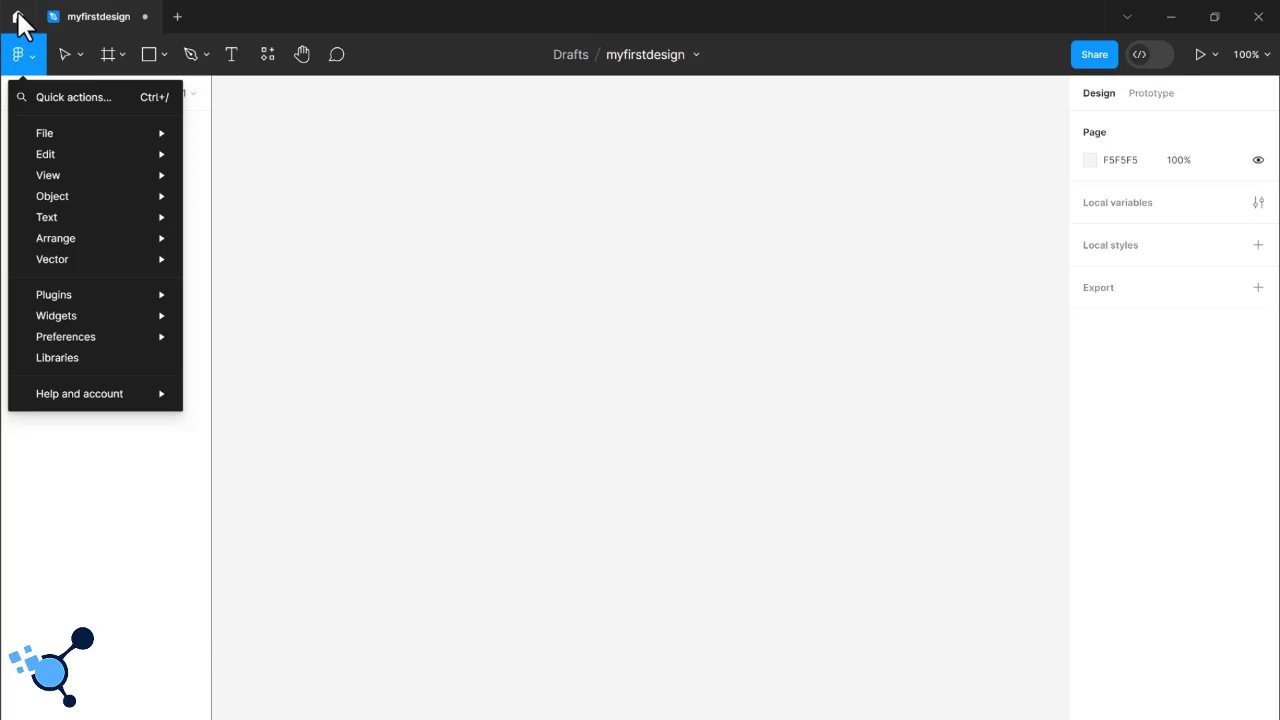
pyautogui.click(17, 18)
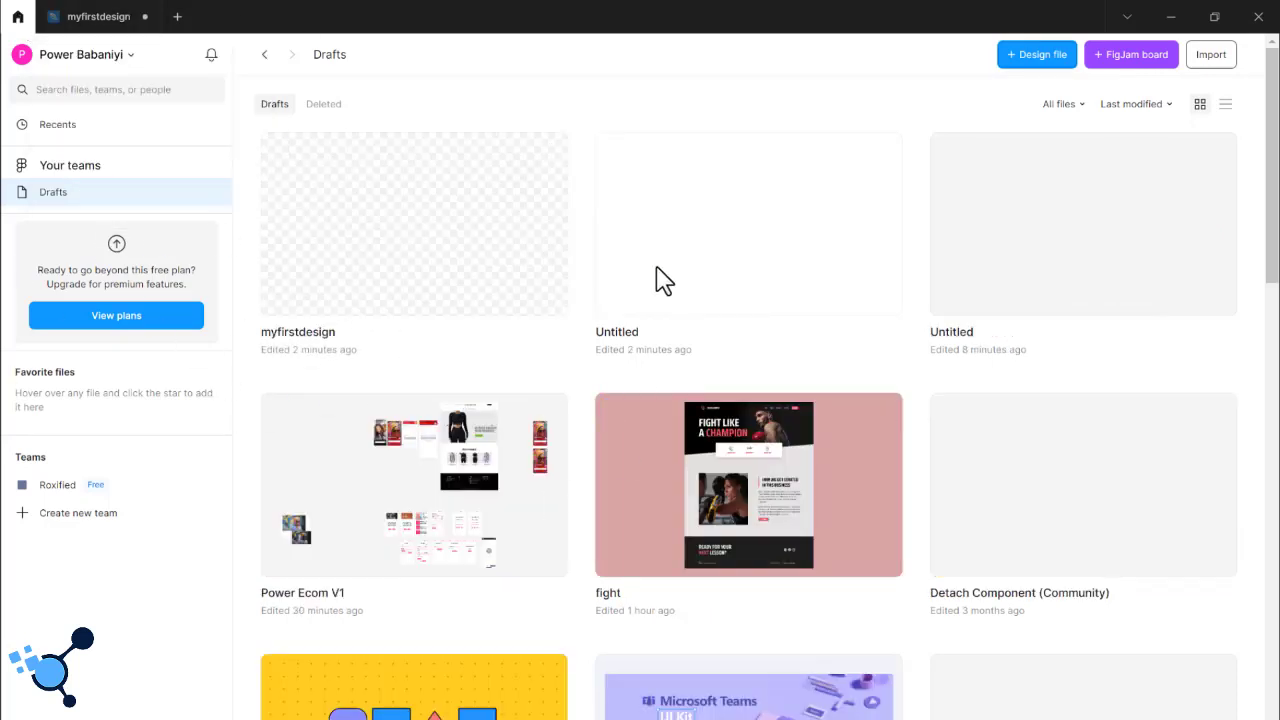
pyautogui.scroll(-2, 903, 366)
pyautogui.scroll(2, 903, 371)
pyautogui.click(380, 274)
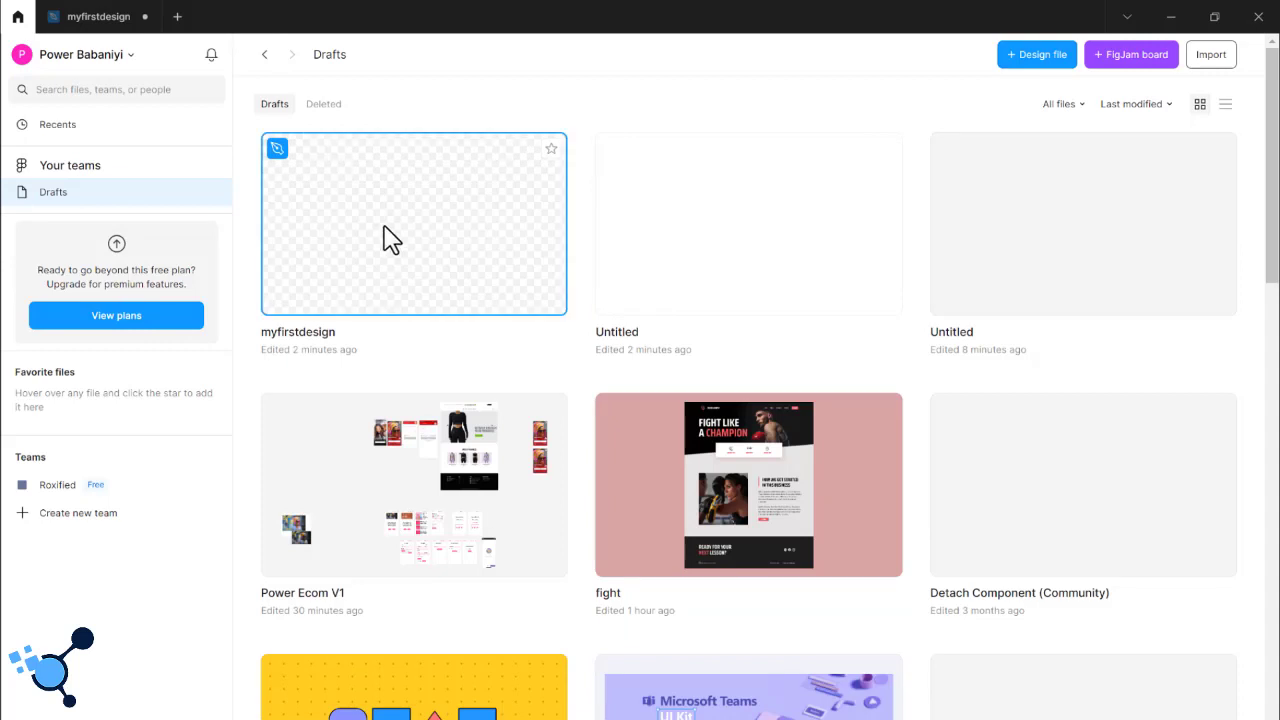
pyautogui.doubleClick(390, 240)
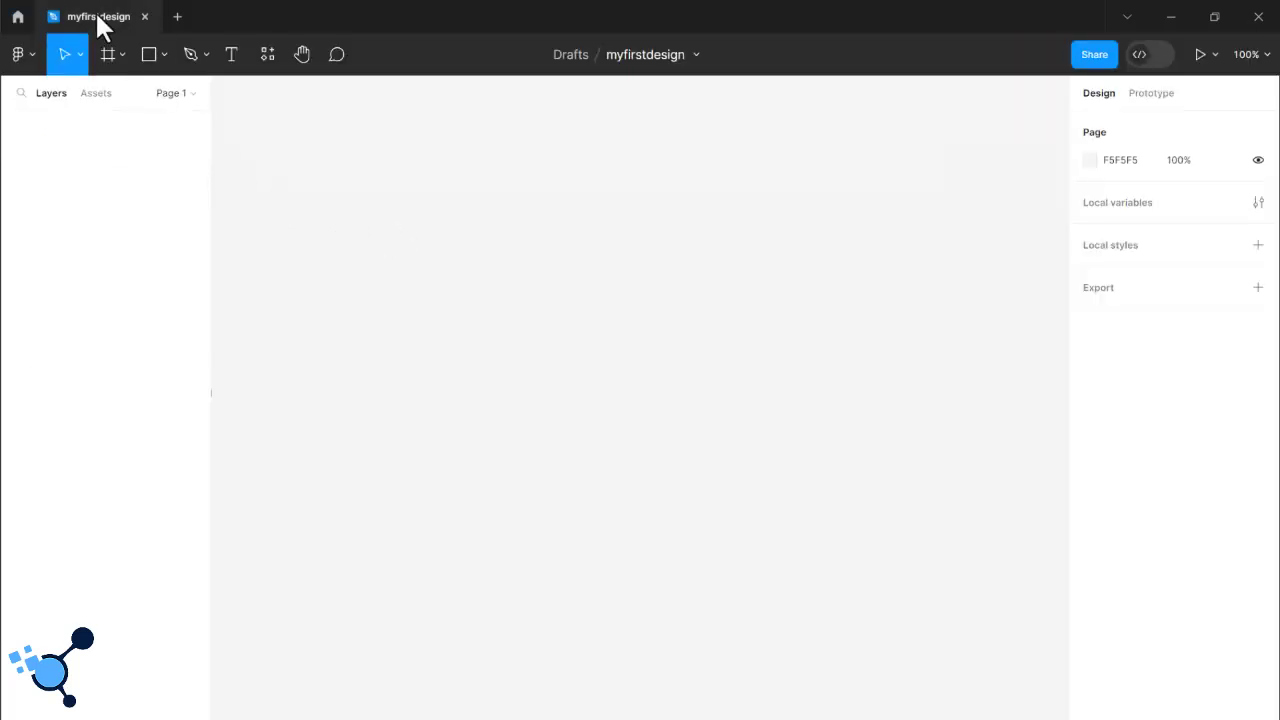
# - Review the available file commands and the Move and Scale tool options
pyautogui.click(27, 57)
pyautogui.moveTo(123, 131)
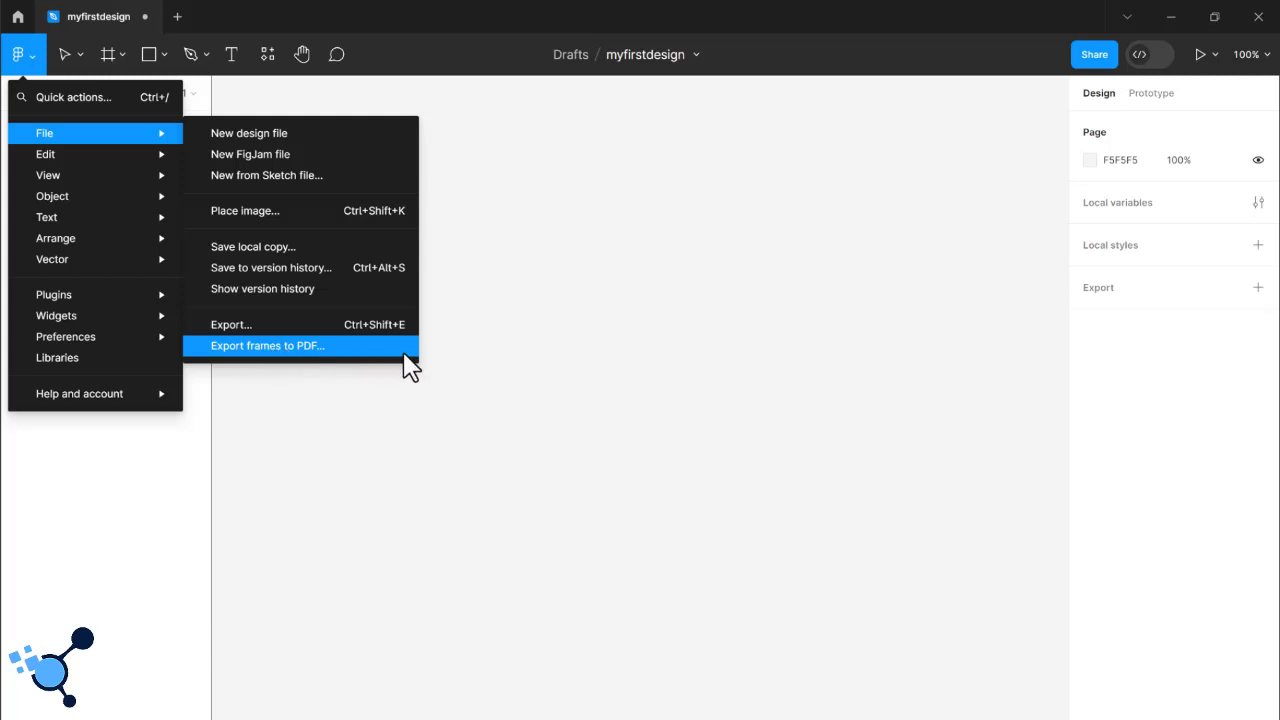
pyautogui.click(486, 363)
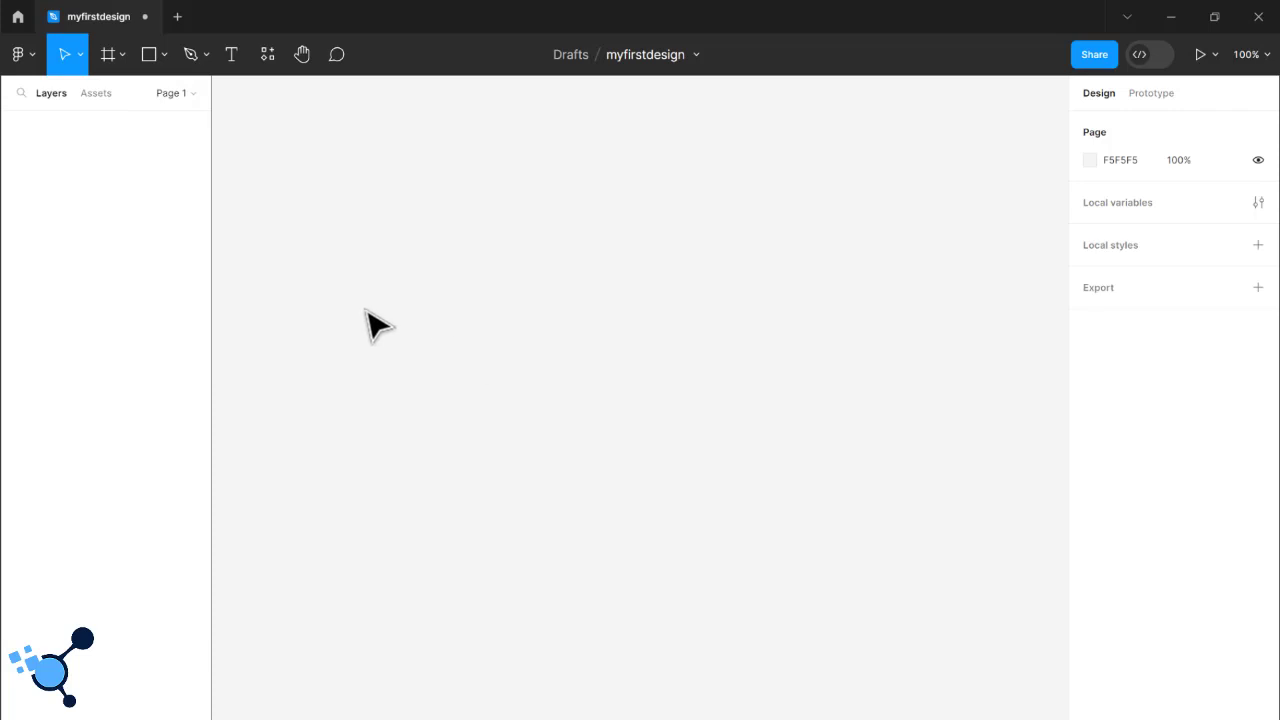
pyautogui.click(77, 54)
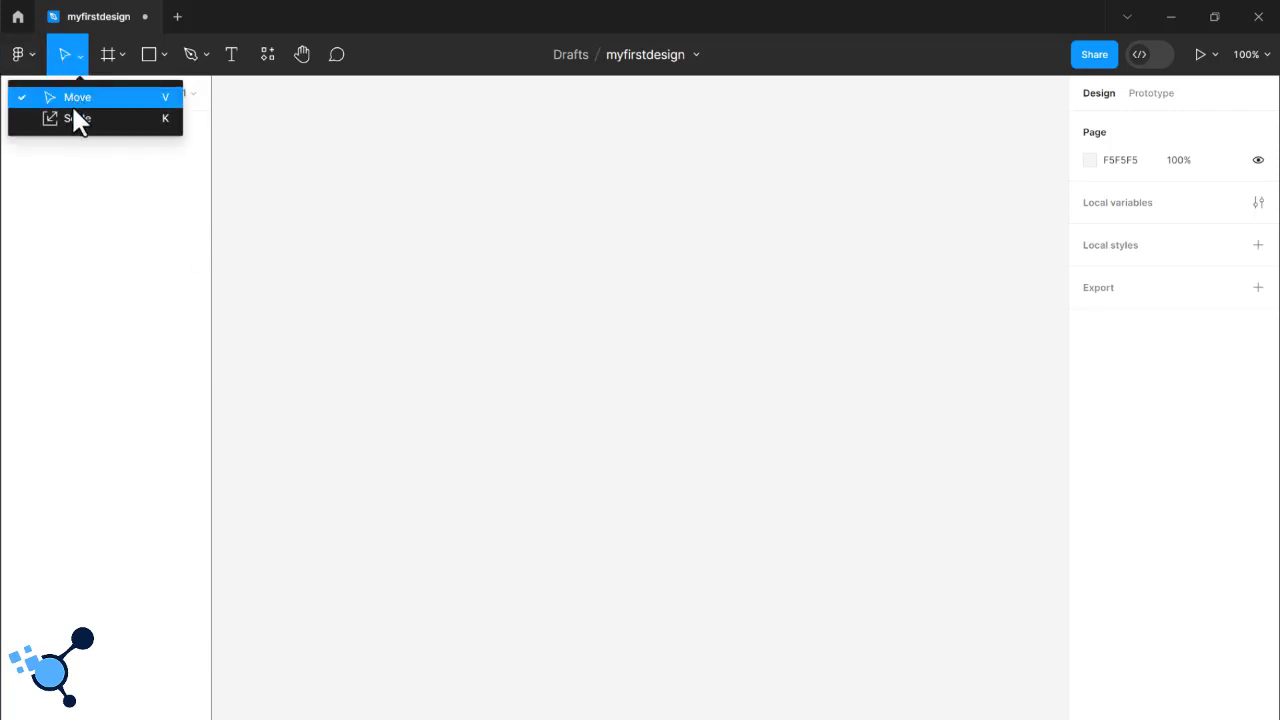
pyautogui.click(325, 240)
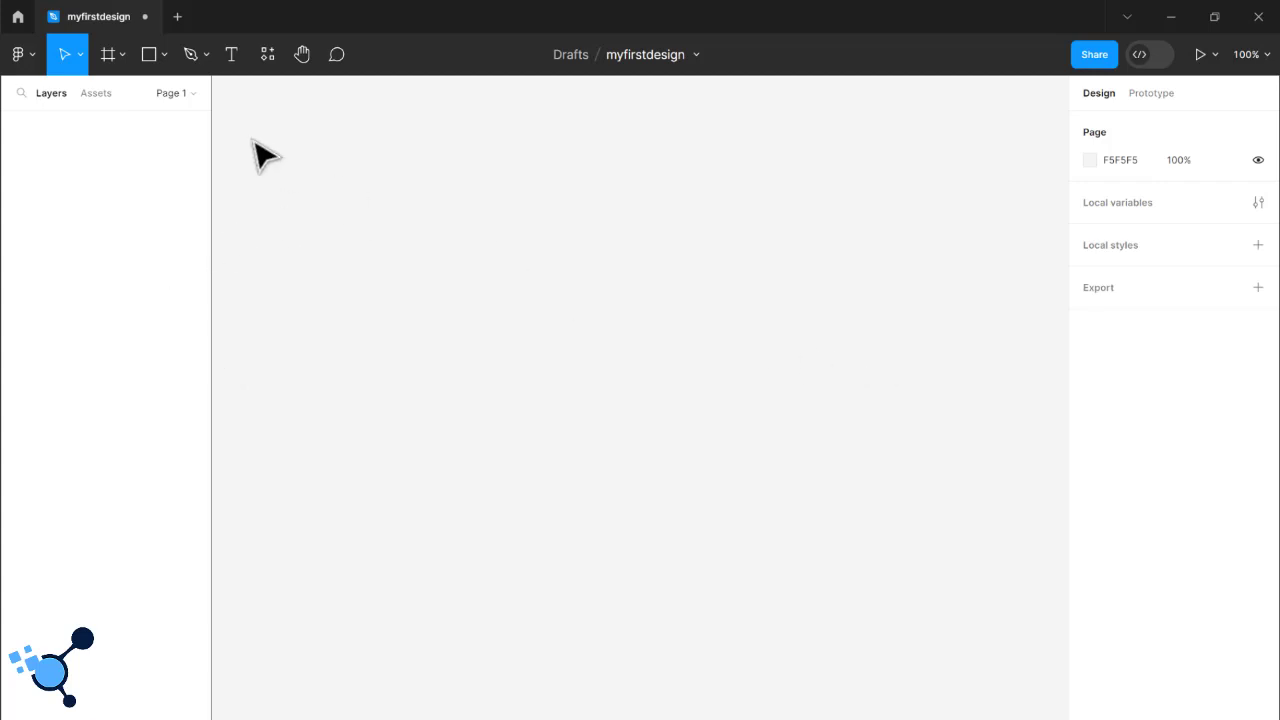
# - Review the Frame, Section and Slice tool options and choose the Frame tool
pyautogui.click(108, 54)
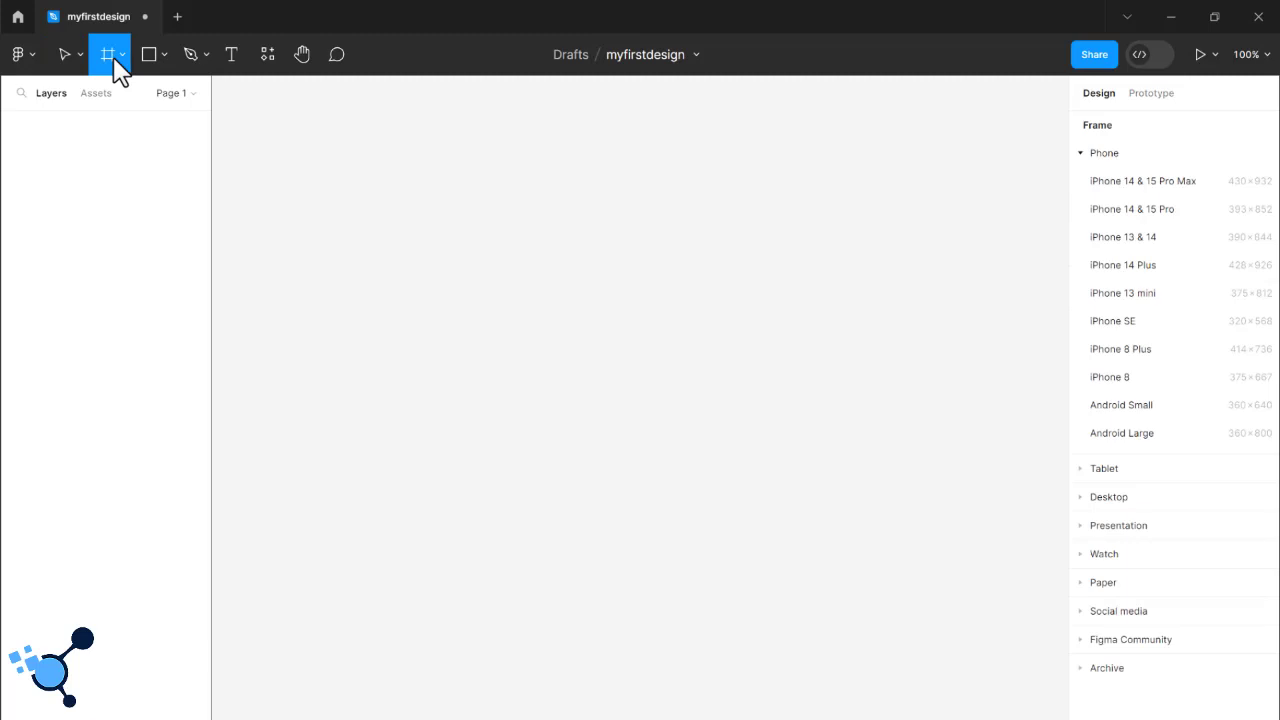
pyautogui.click(121, 54)
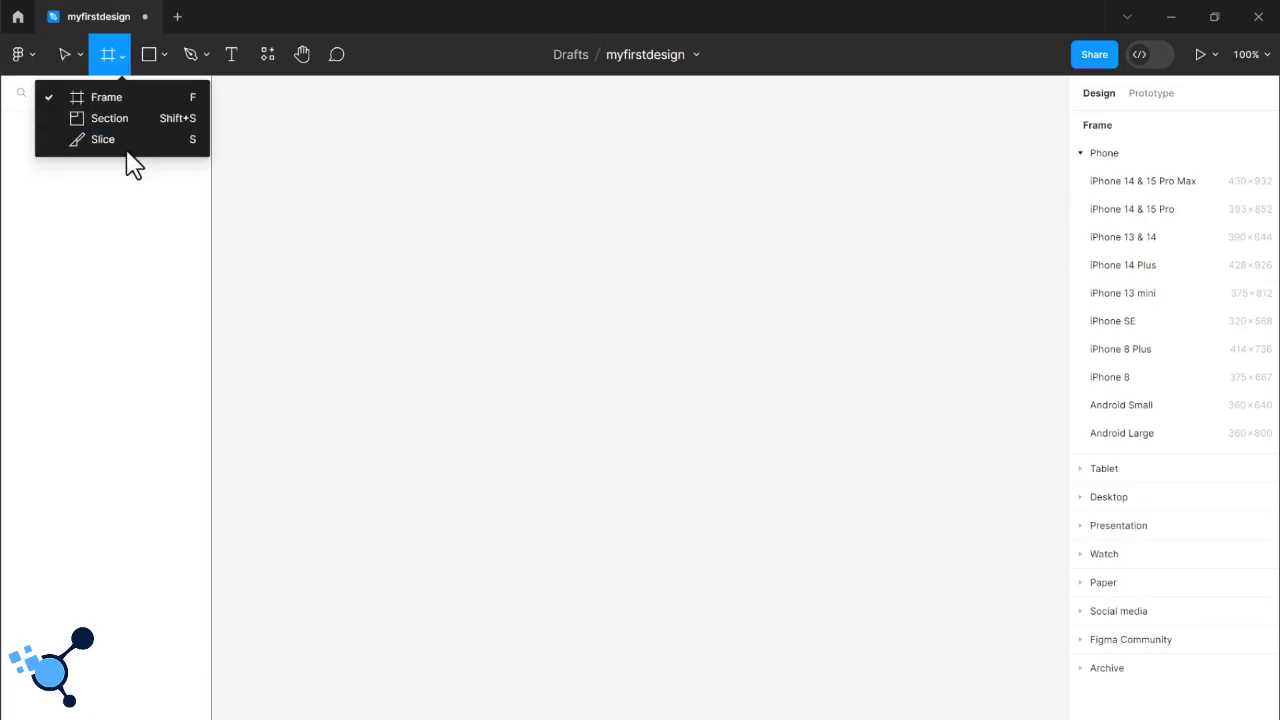
pyautogui.click(125, 103)
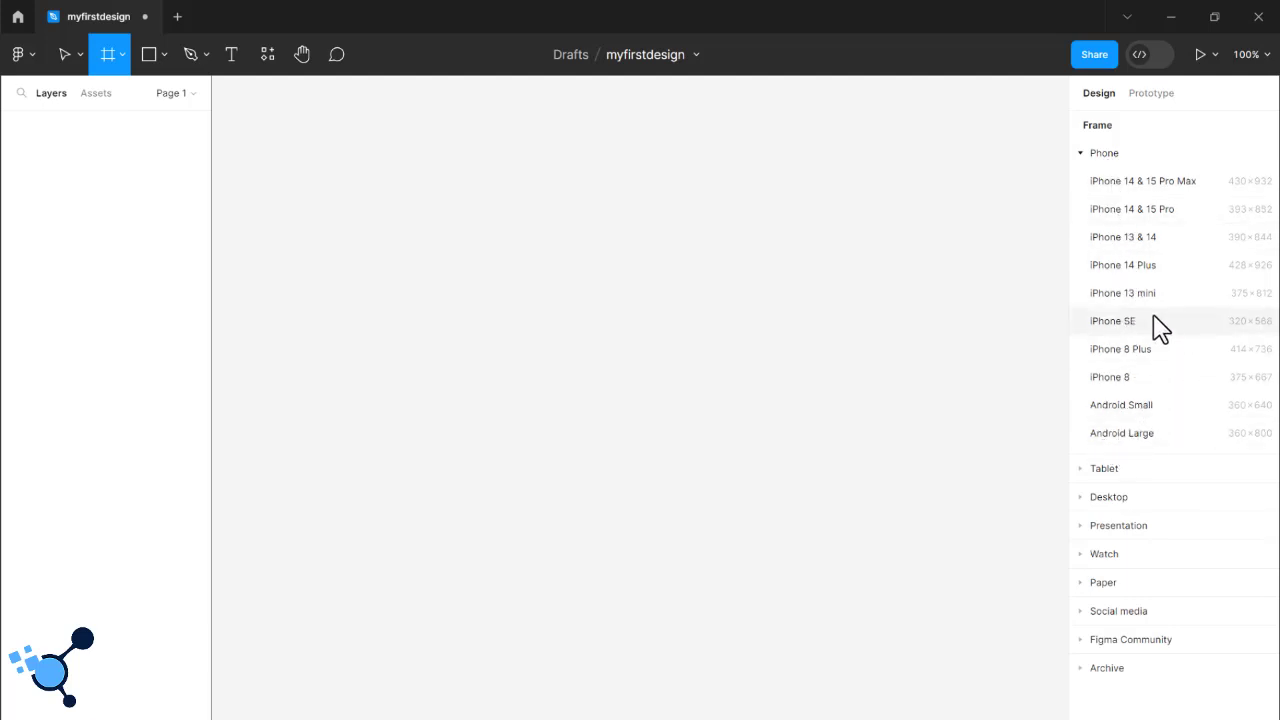
# - Examine the frame presets in the Tablet, Desktop, Presentation, Watch, Paper, Social media, Figma Community and Archive categories
pyautogui.click(1080, 155)
pyautogui.click(1081, 184)
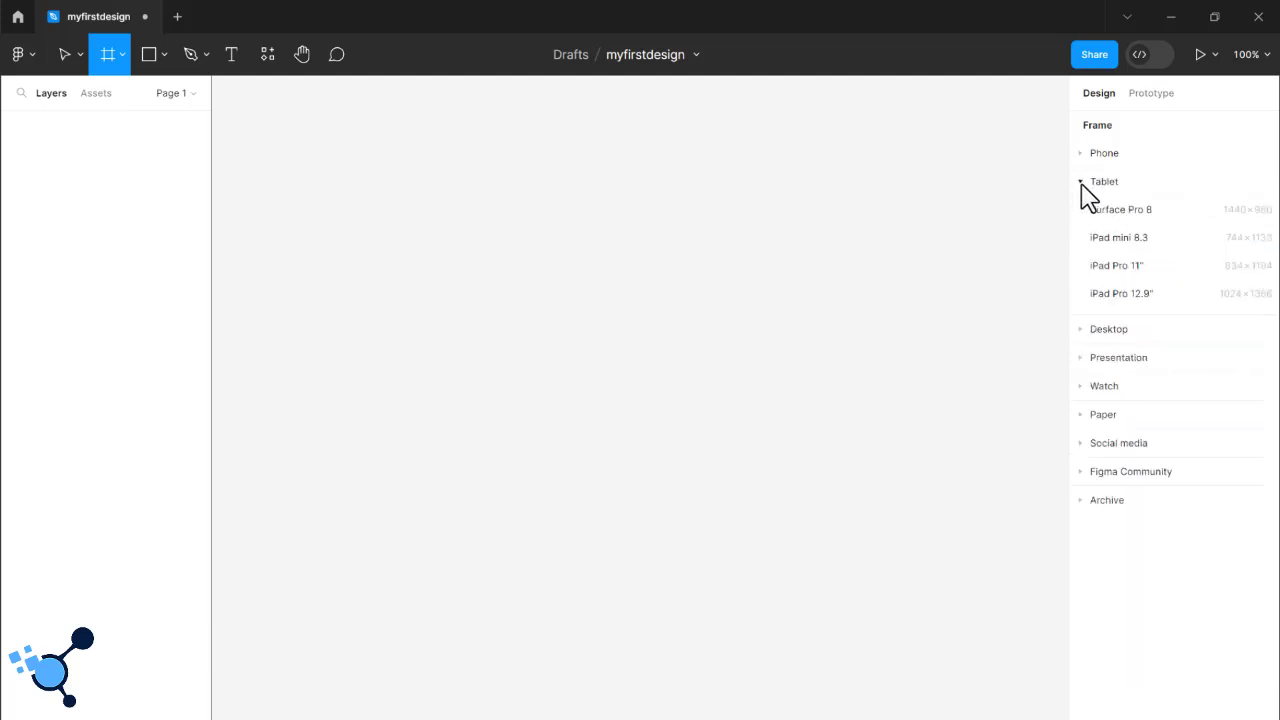
pyautogui.click(1086, 333)
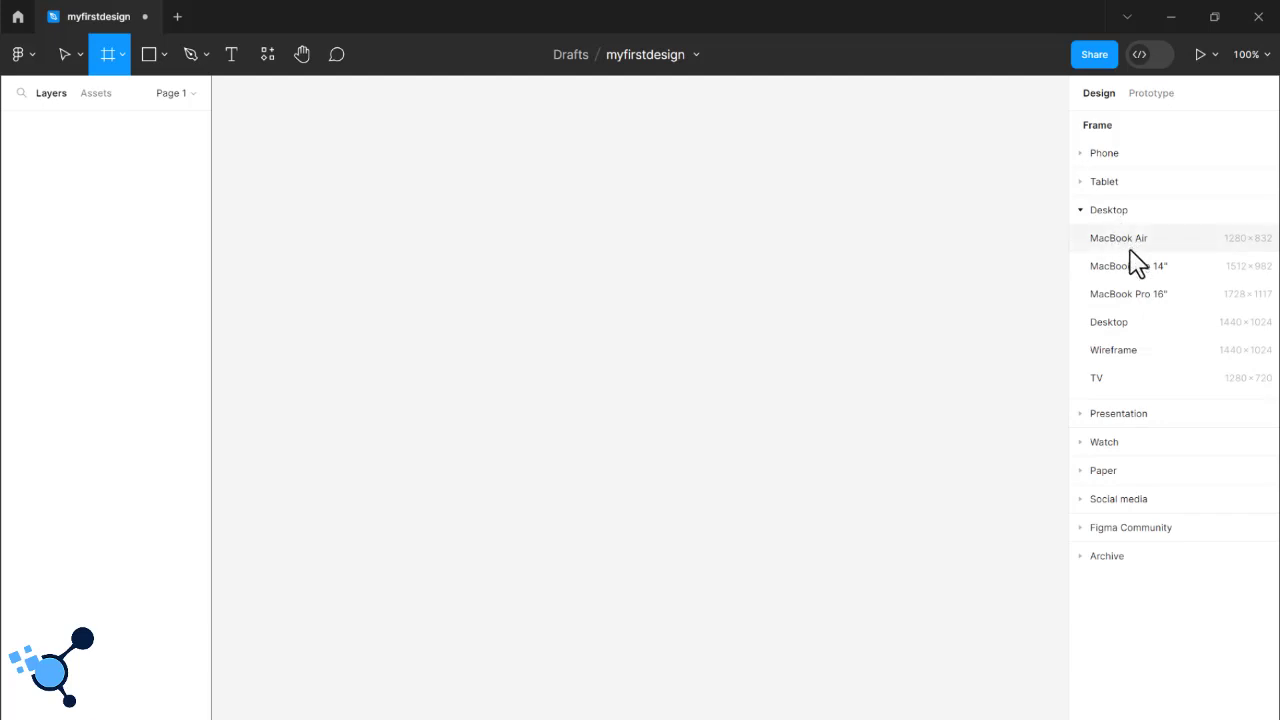
pyautogui.click(1087, 418)
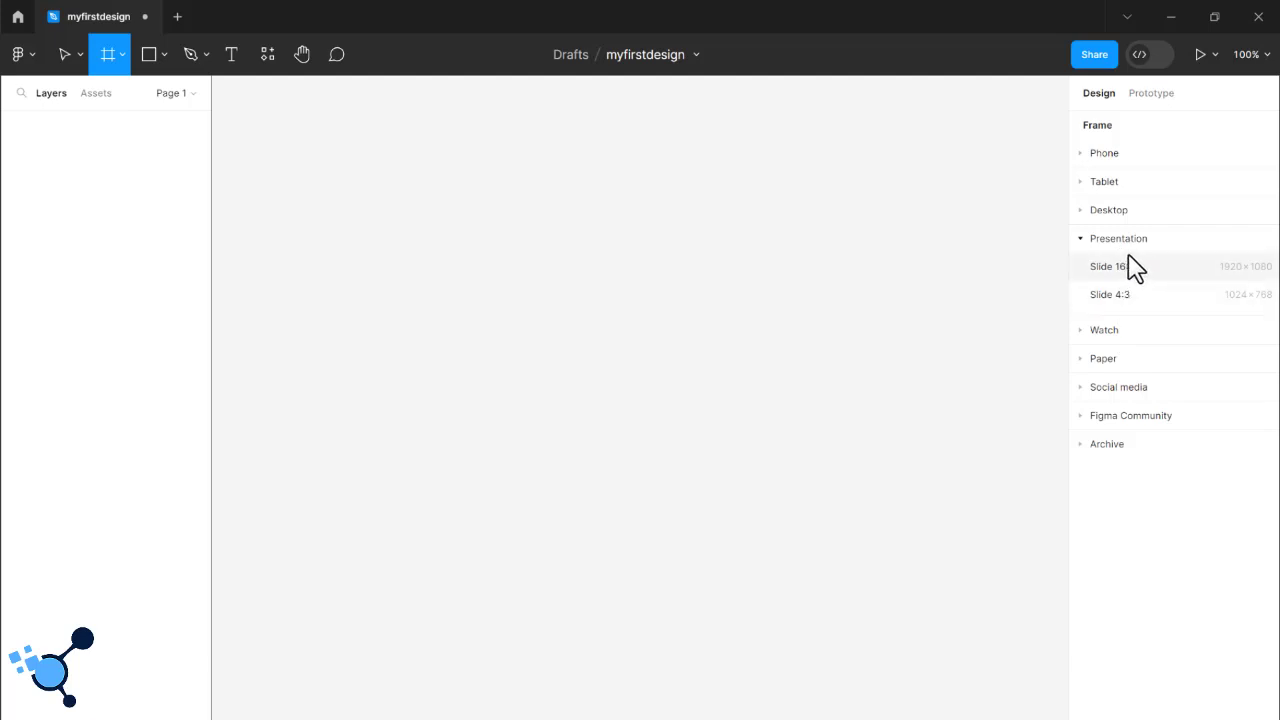
pyautogui.click(1088, 334)
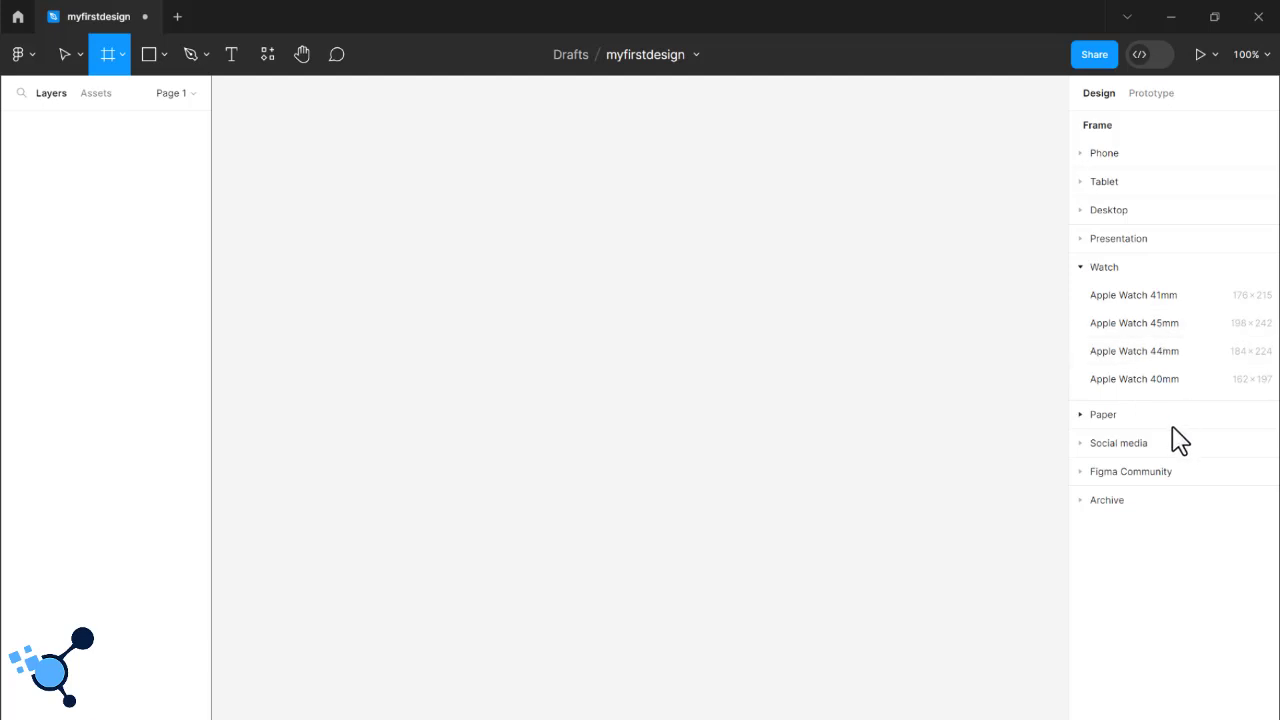
pyautogui.click(1084, 415)
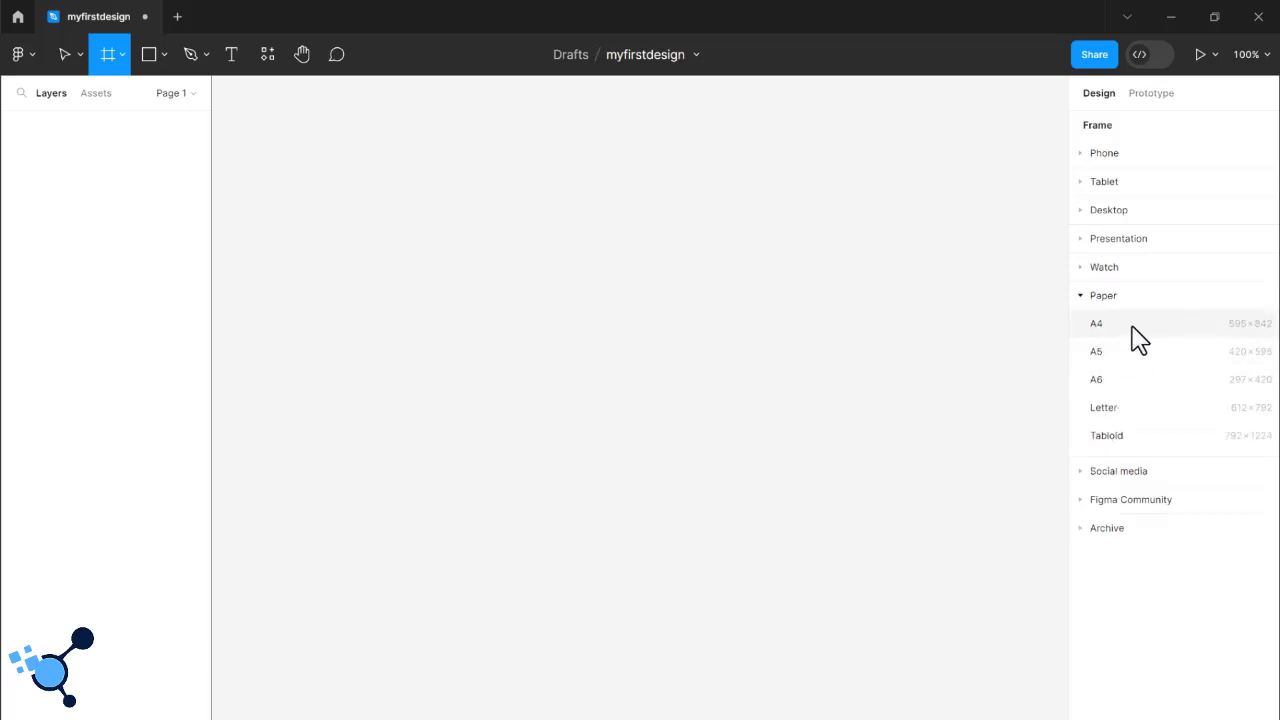
pyautogui.click(1082, 472)
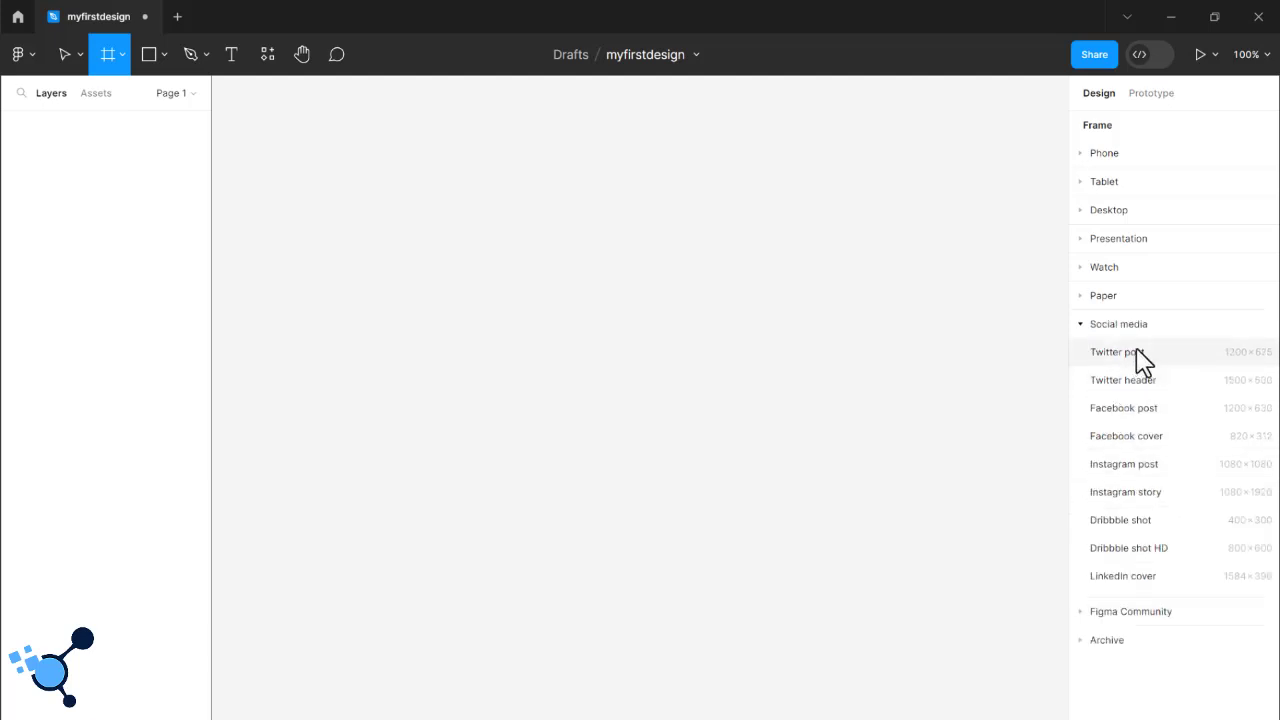
pyautogui.click(1084, 615)
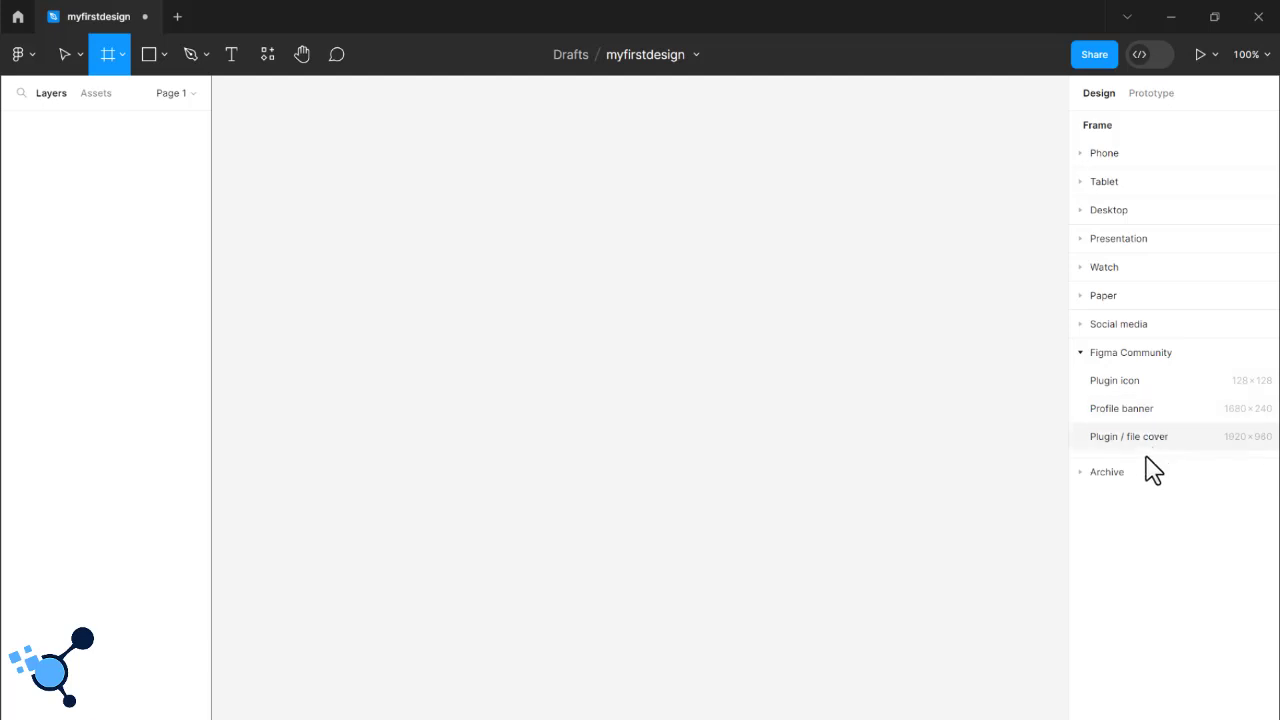
pyautogui.click(1086, 474)
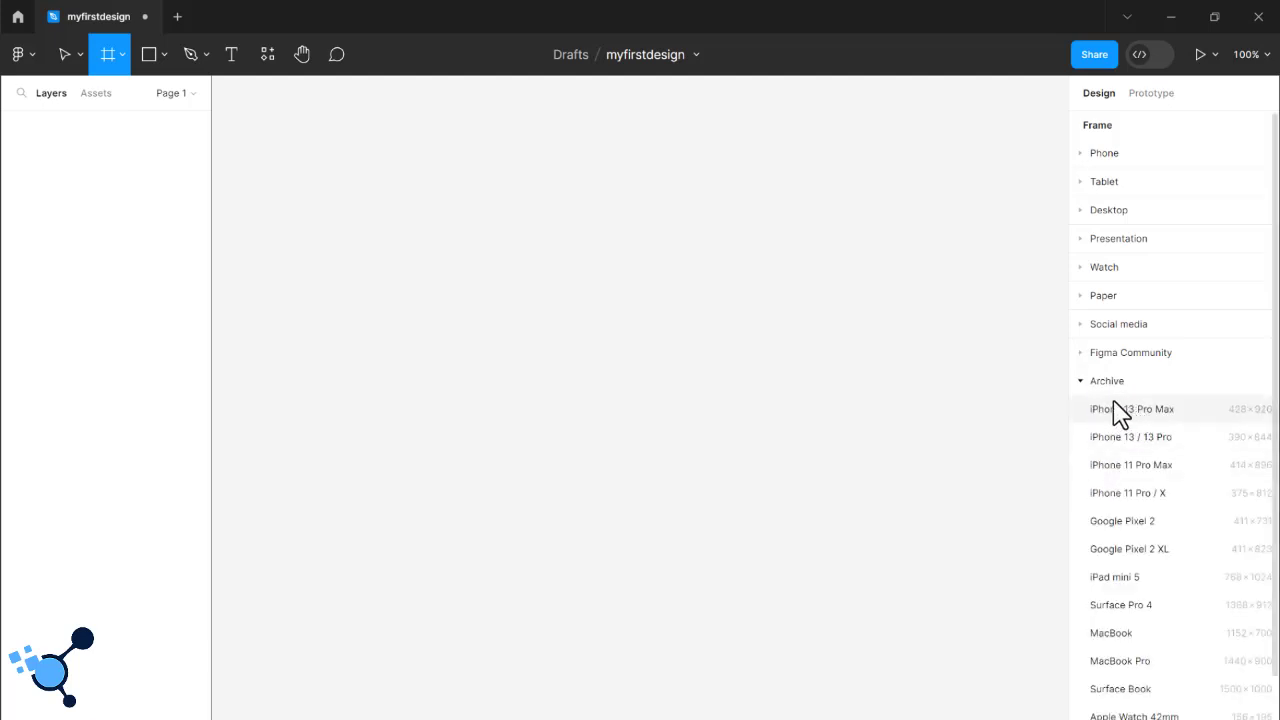
pyautogui.scroll(-2, 1178, 476)
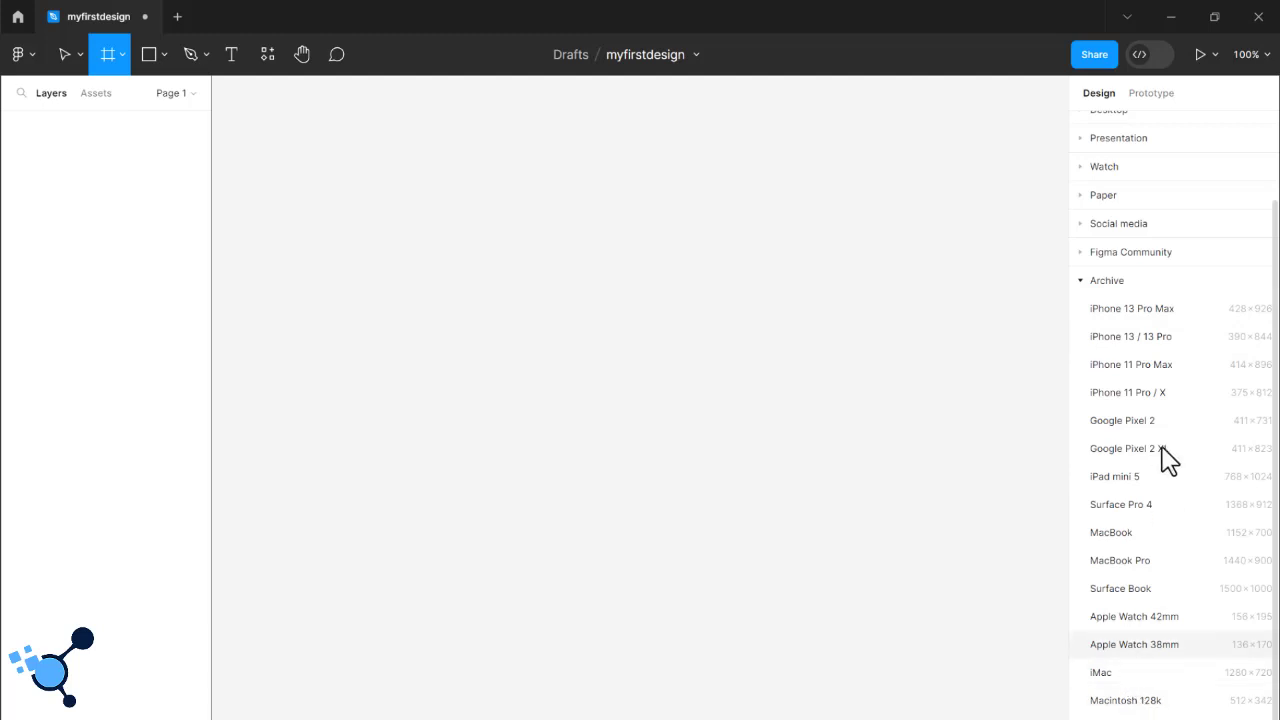
pyautogui.scroll(2, 1142, 214)
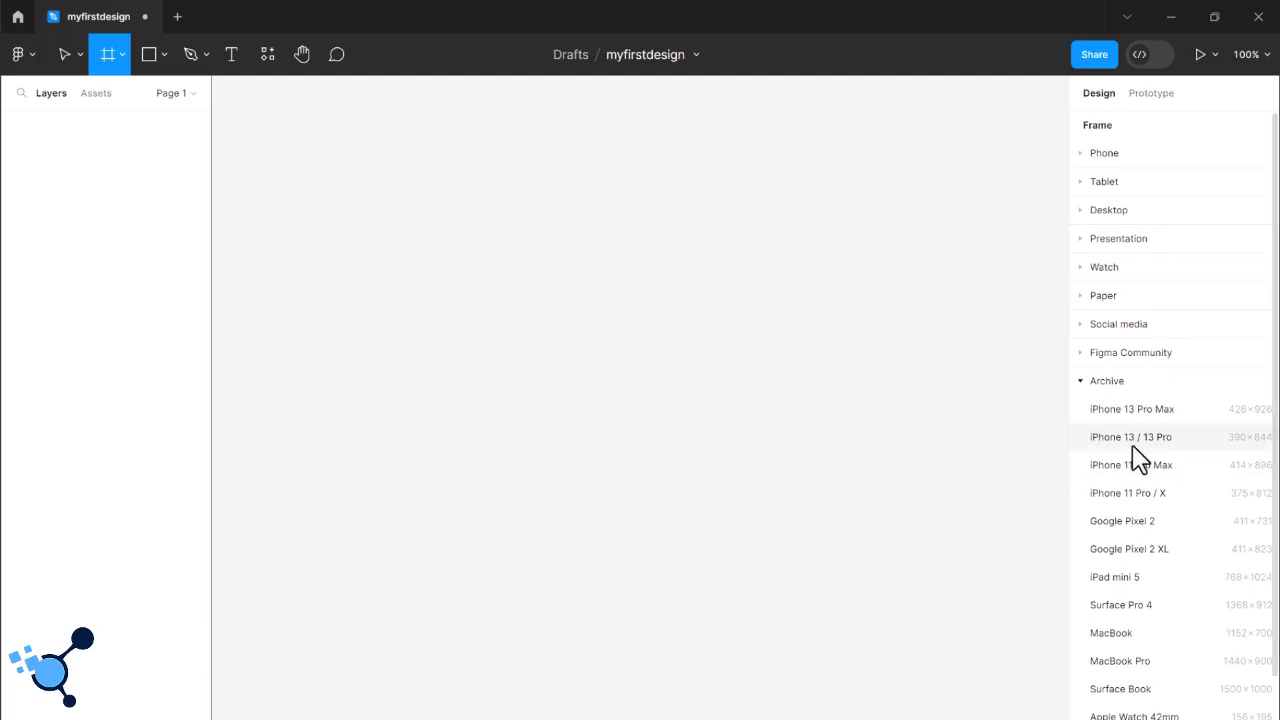
# - Review the Phone and Archive frame presets again and collapse both categories
pyautogui.click(1088, 156)
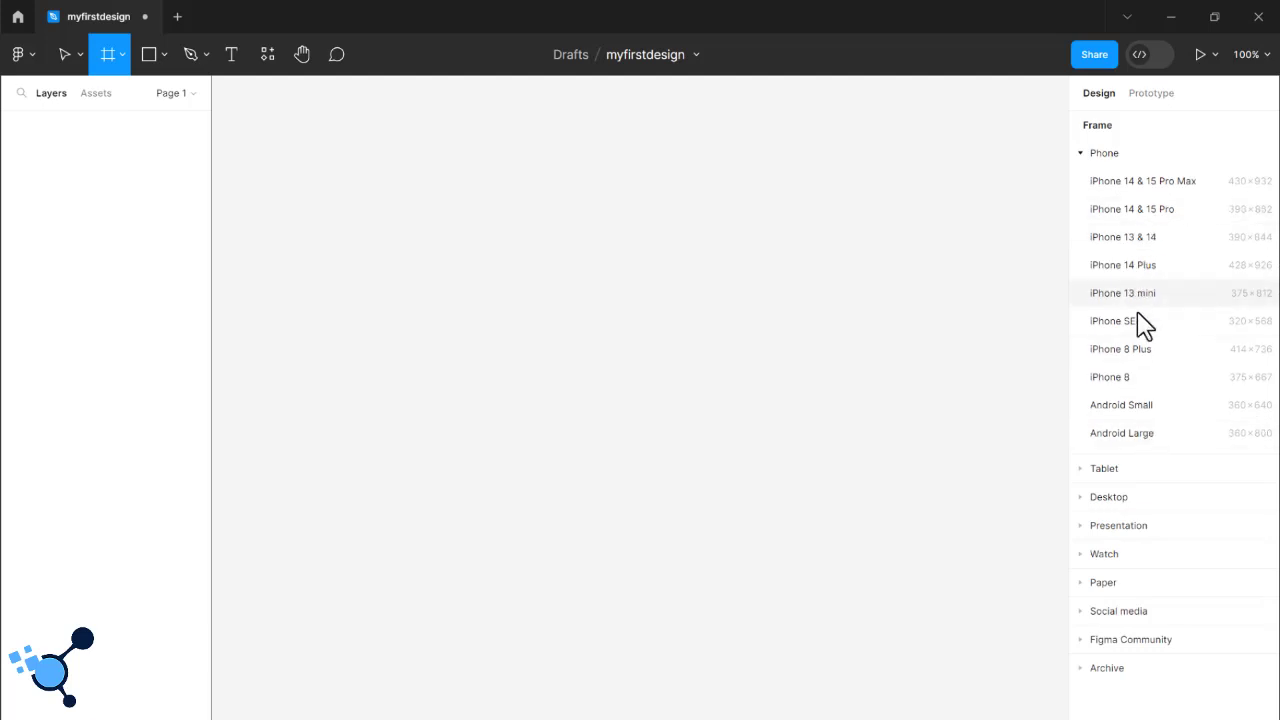
pyautogui.click(1081, 155)
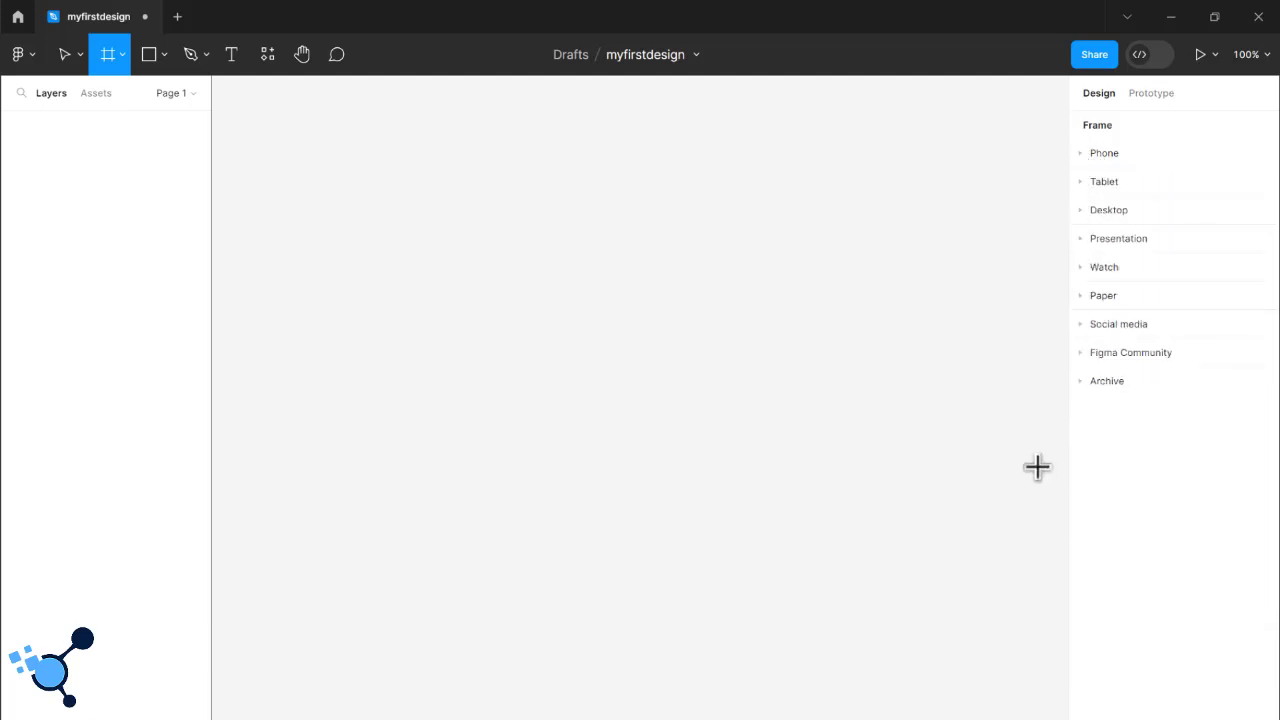
pyautogui.click(1088, 384)
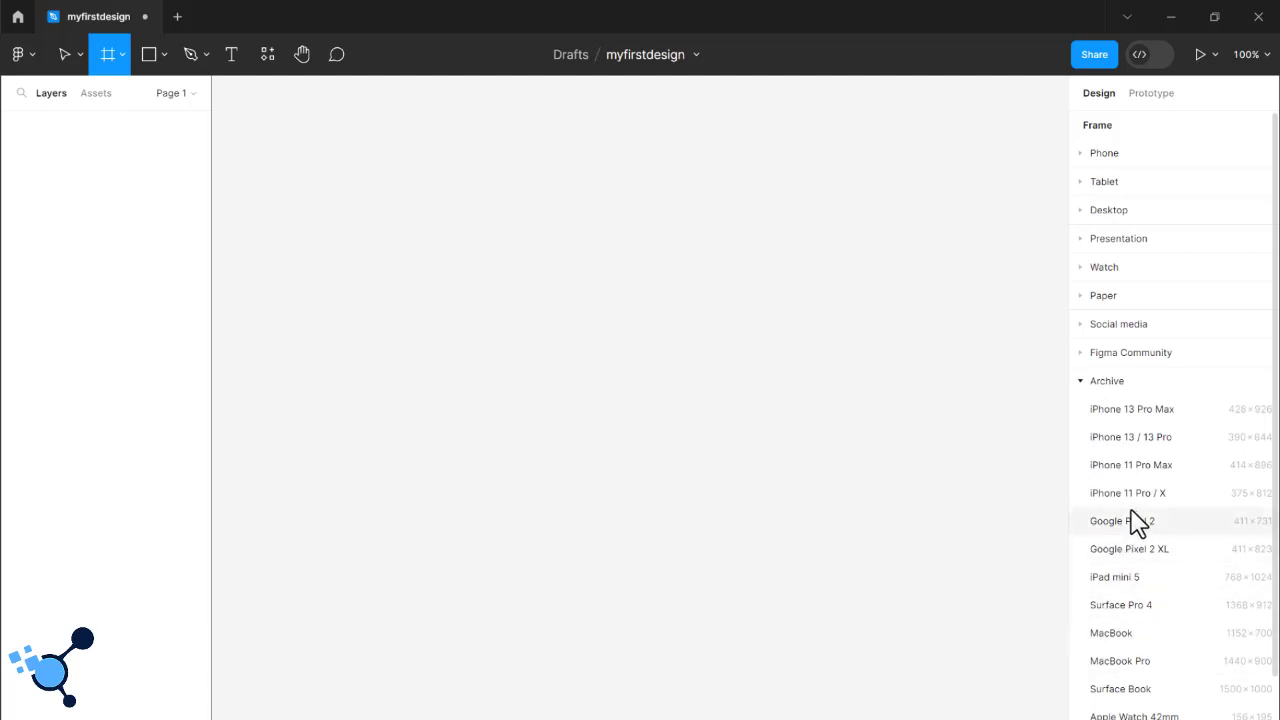
pyautogui.scroll(-1, 1138, 524)
pyautogui.scroll(-2, 1138, 524)
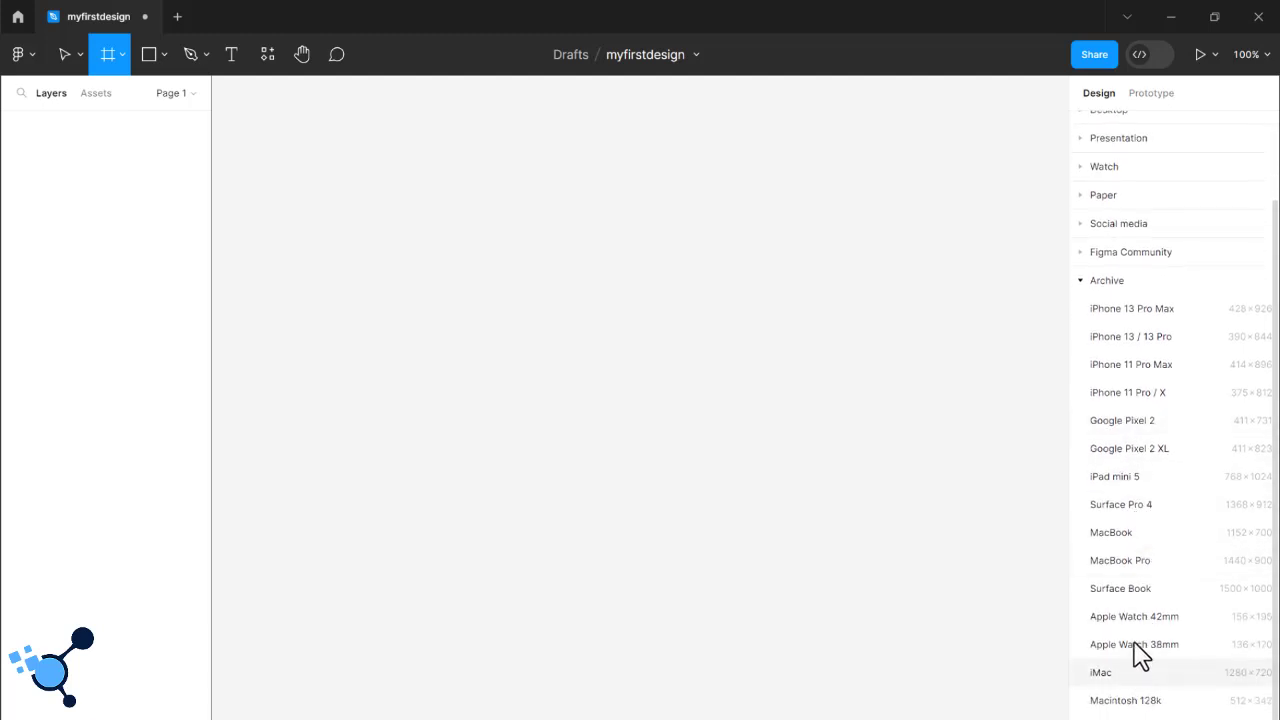
pyautogui.scroll(3, 1160, 590)
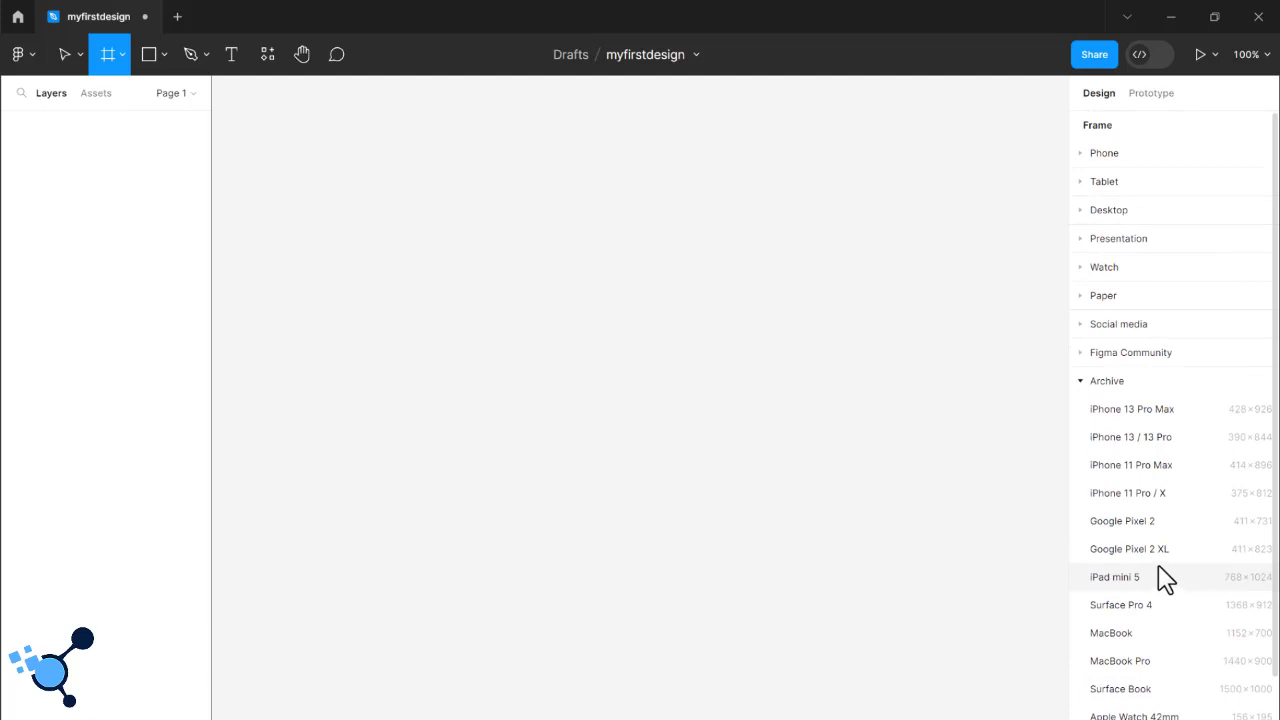
pyautogui.click(1090, 390)
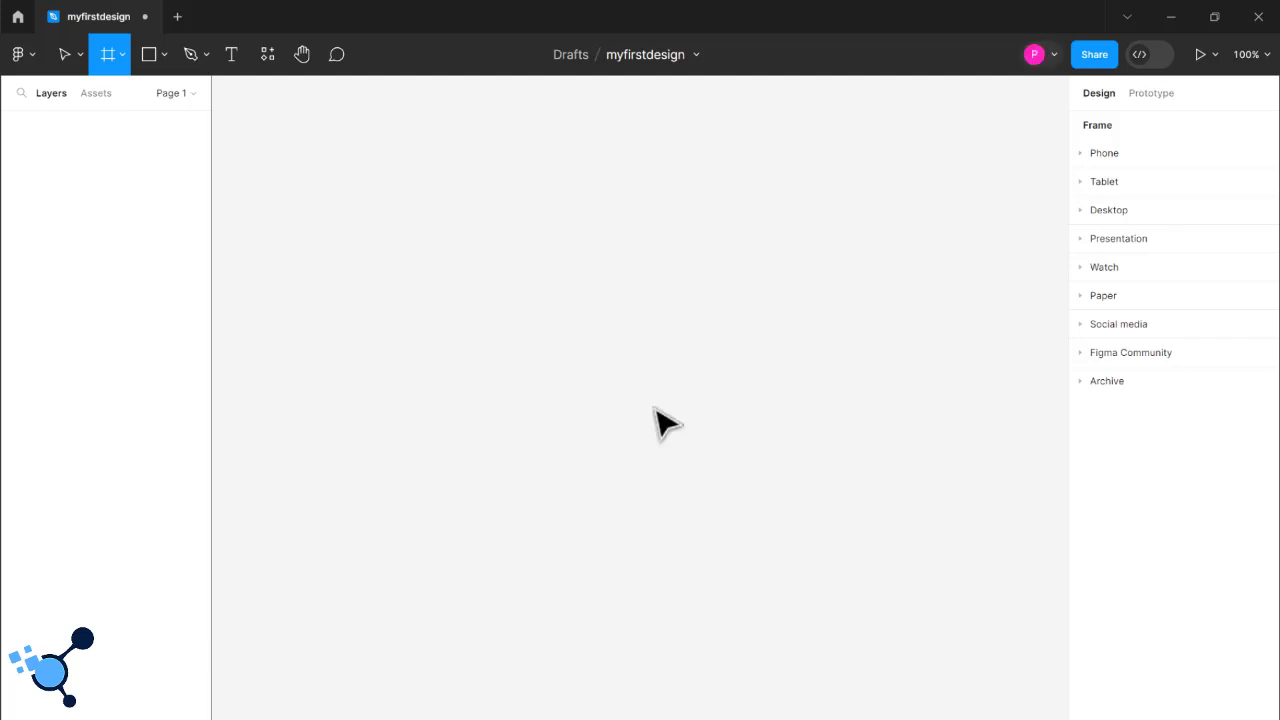
# - Add an iPhone 8 Plus frame to the canvas from the Phone presets and inspect its full height
pyautogui.click(1087, 155)
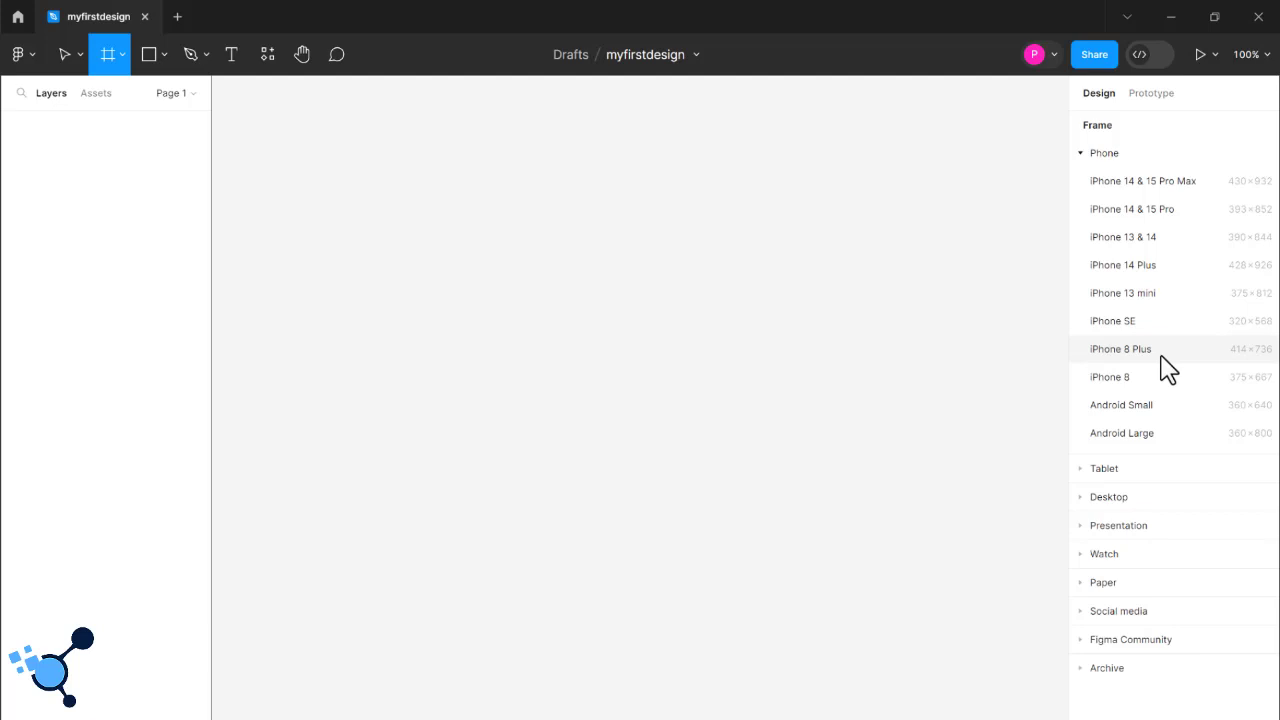
pyautogui.click(1120, 349)
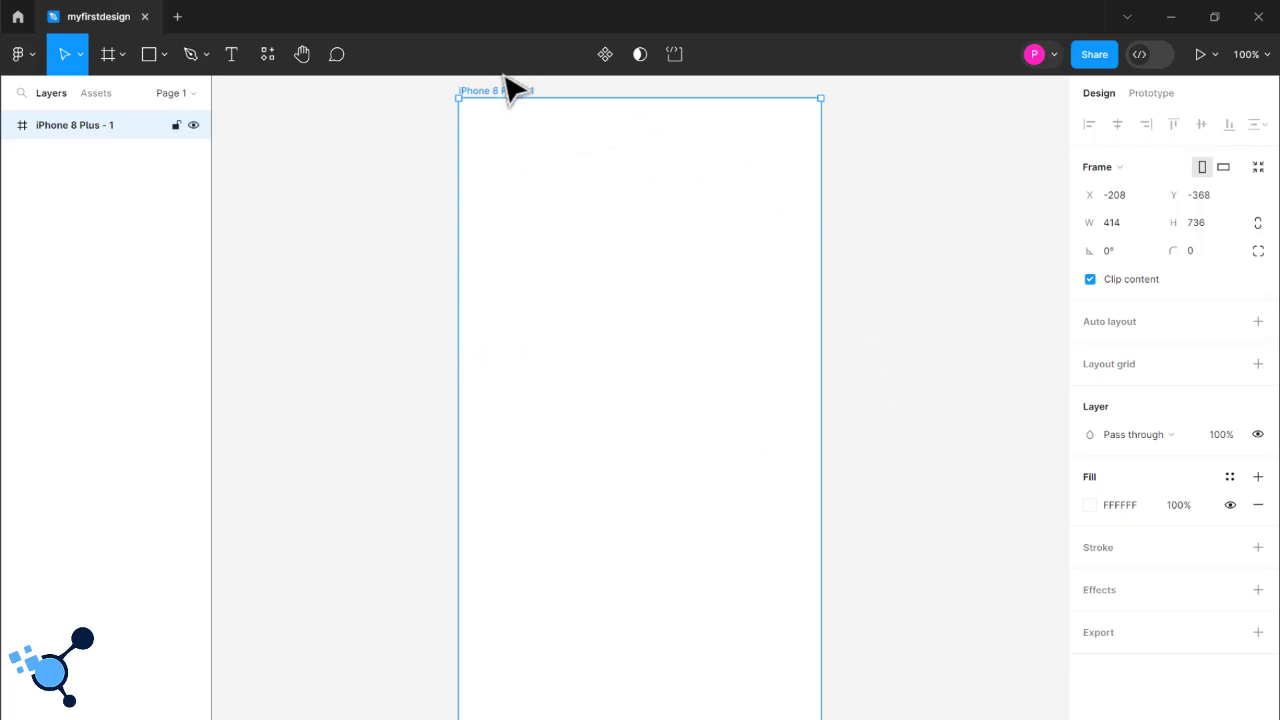
pyautogui.scroll(-1, 910, 378)
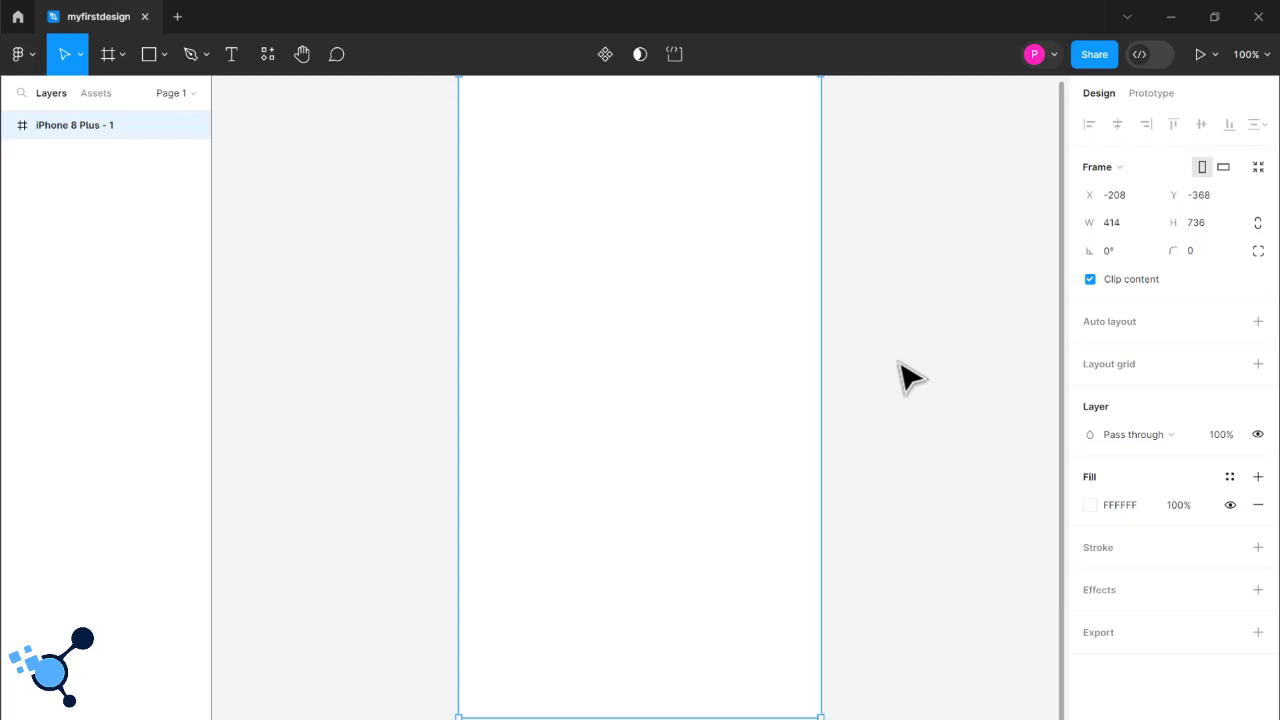
pyautogui.scroll(1, 910, 378)
pyautogui.scroll(1, 900, 364)
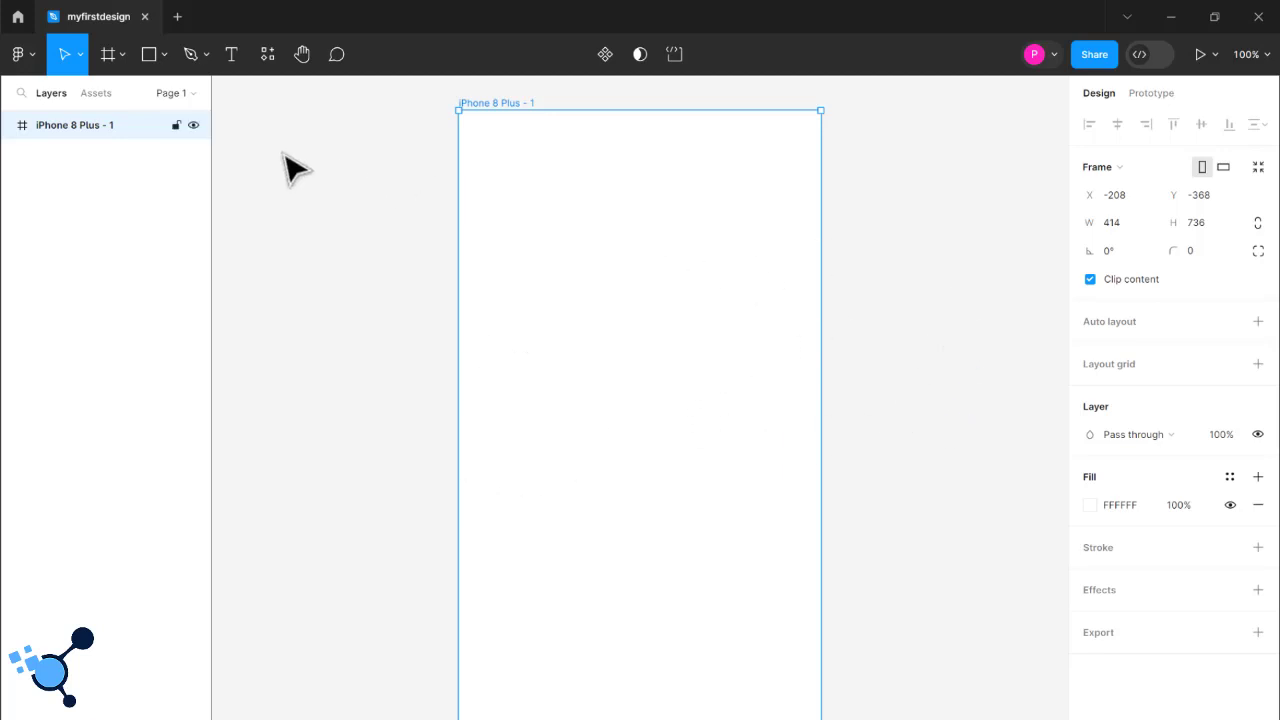
# - Add an iPhone SE frame beside the iPhone 8 Plus frame, select each in turn to compare them, and delete the iPhone SE frame
pyautogui.click(108, 60)
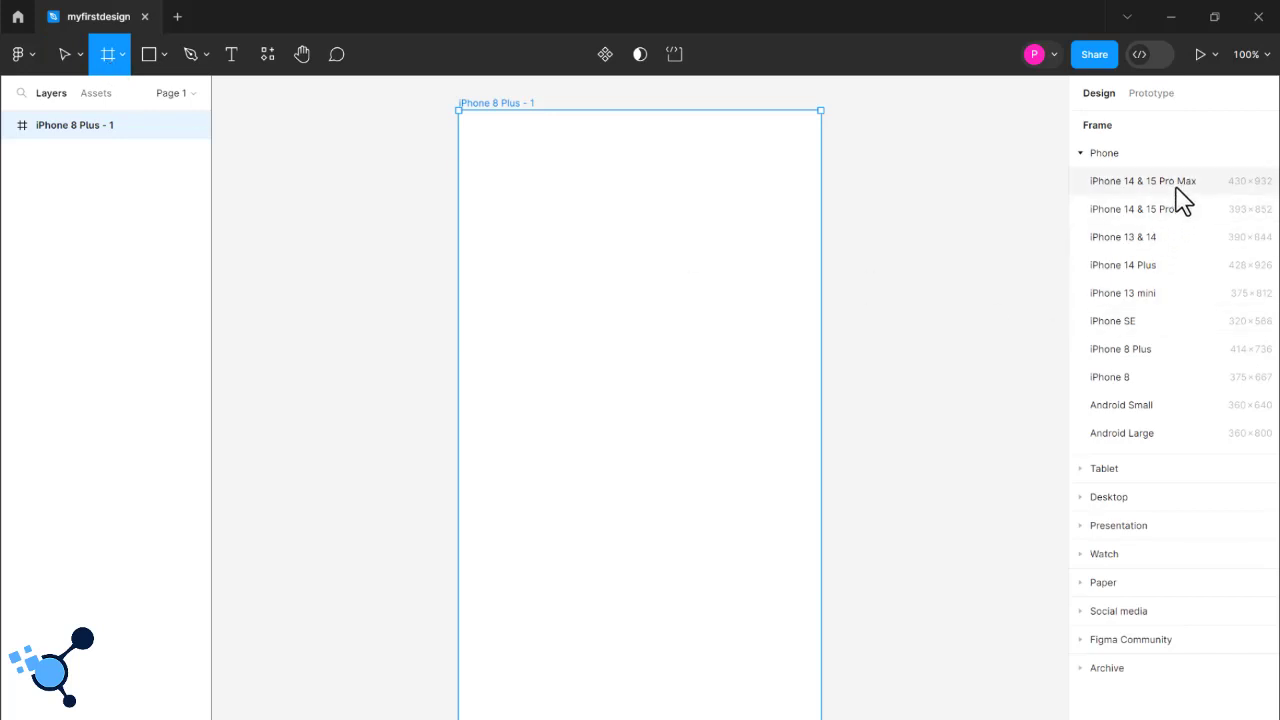
pyautogui.click(1128, 322)
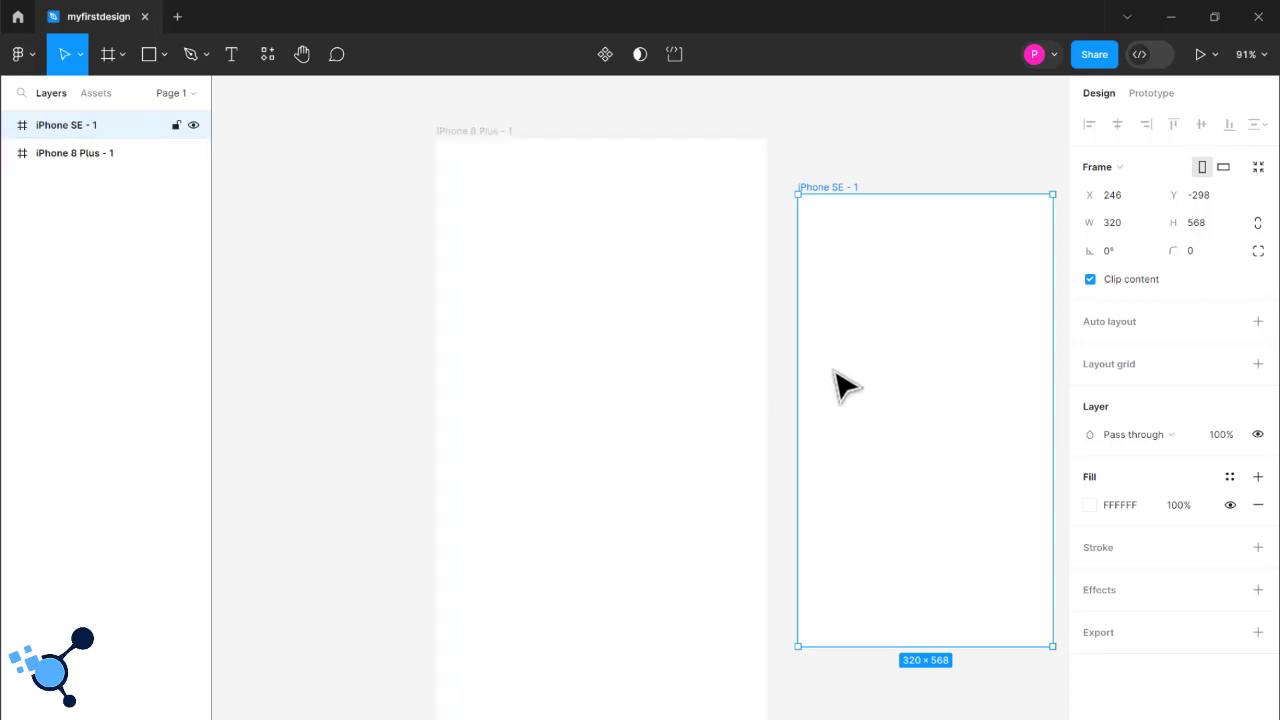
pyautogui.click(741, 323)
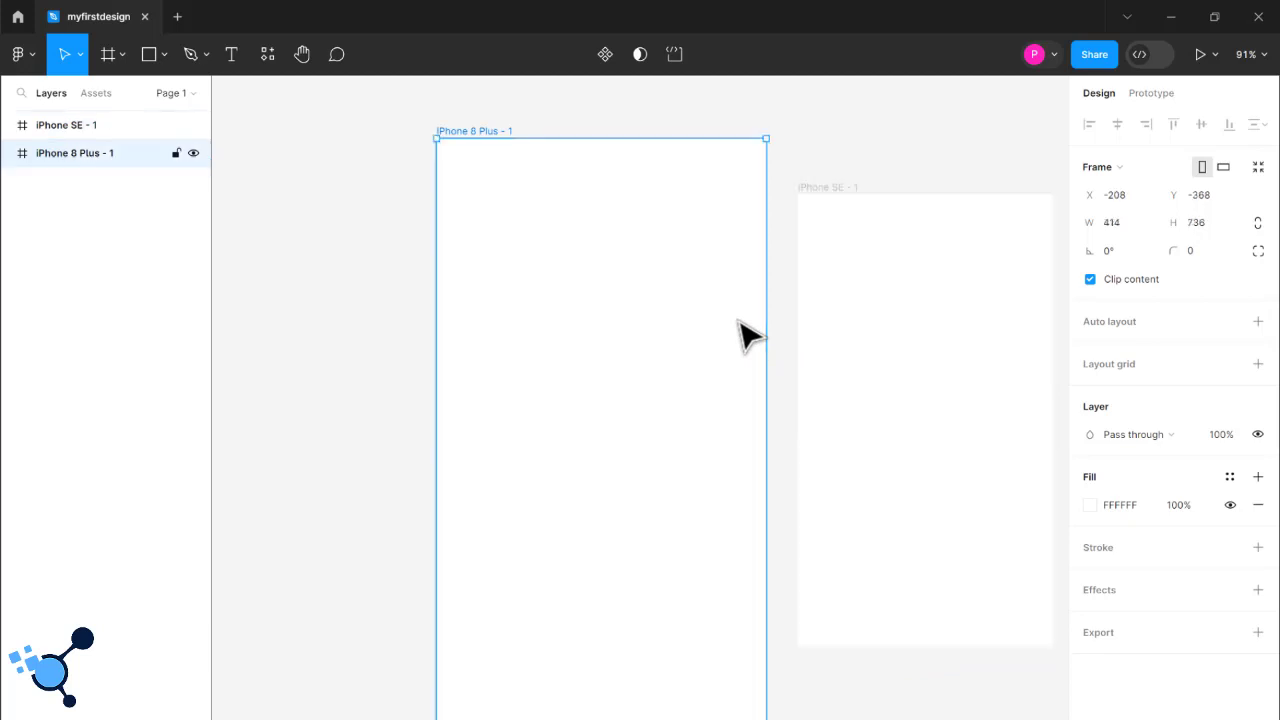
pyautogui.click(886, 337)
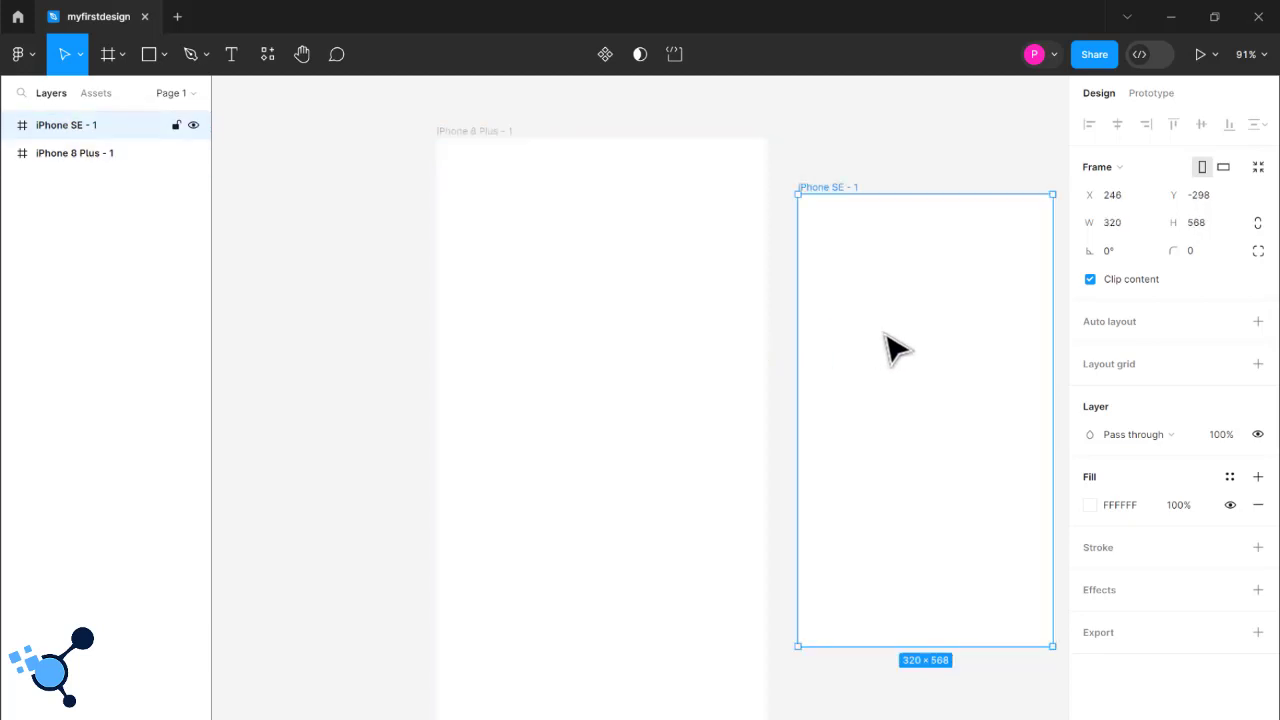
pyautogui.press('Delete')
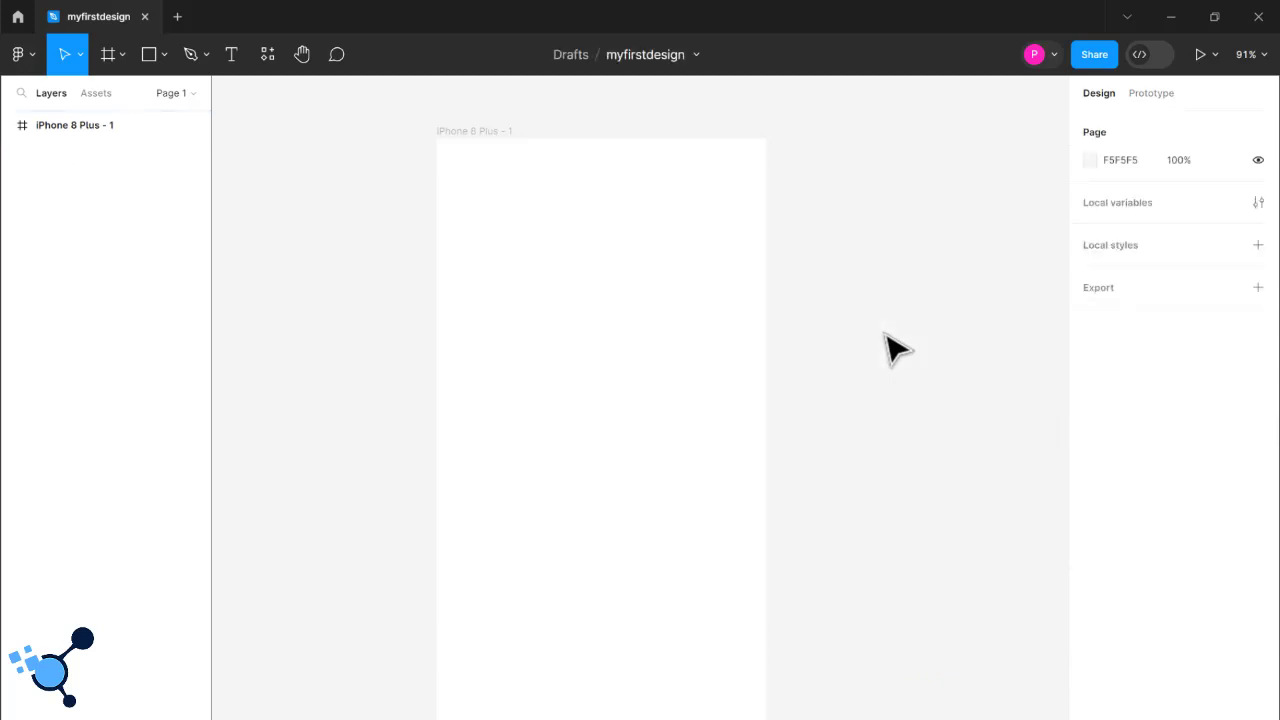
# - Try shrinking the iPhone 8 Plus frame from its lower corner to about 282 × 639 and undo the resize
pyautogui.click(706, 311)
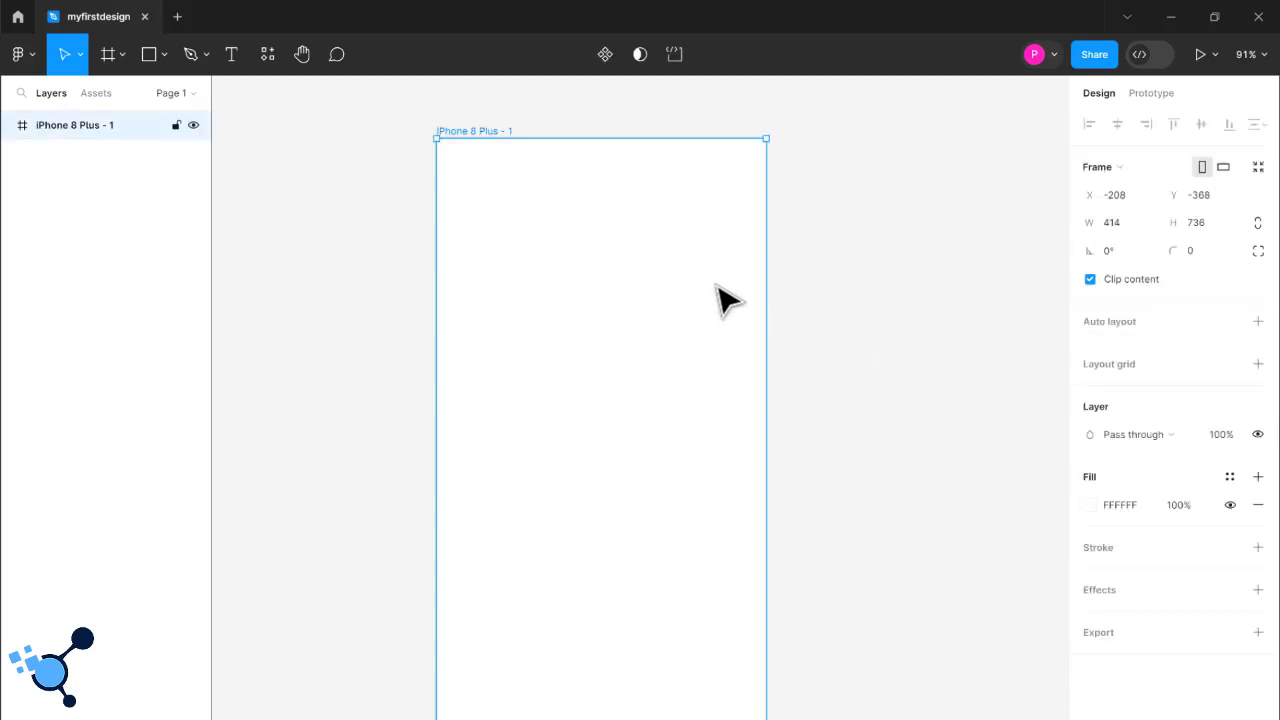
pyautogui.click(800, 332)
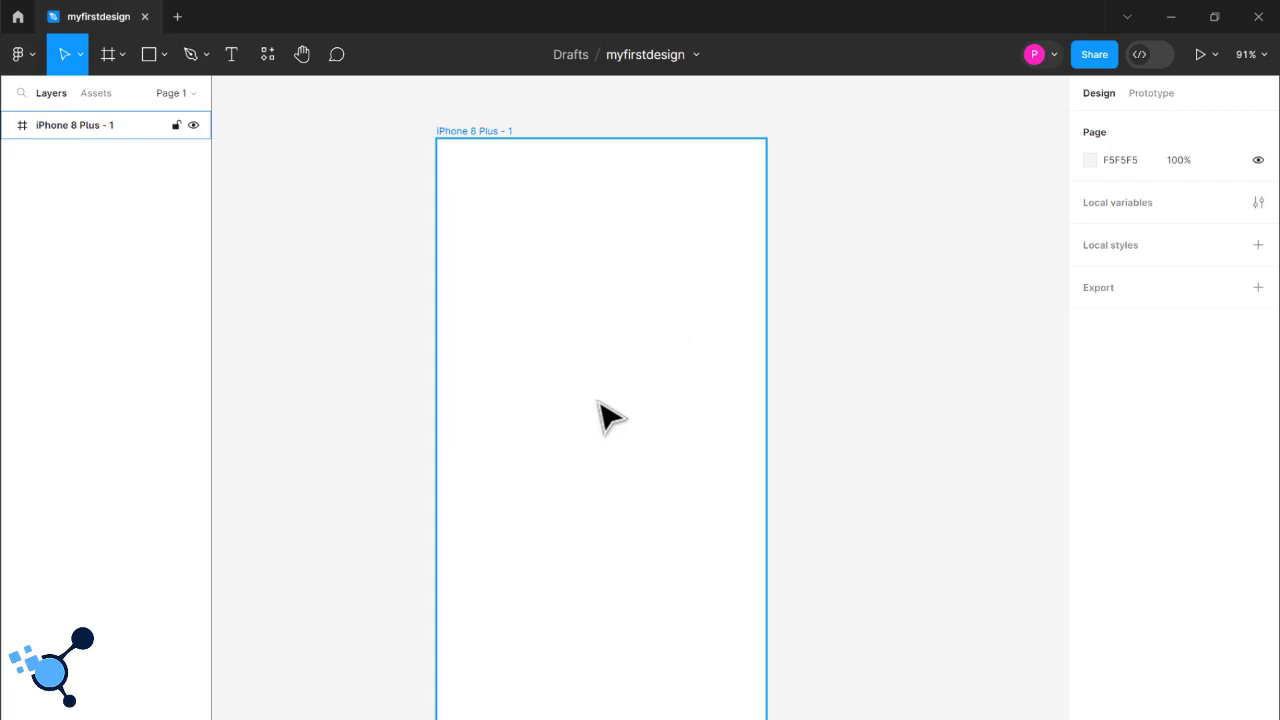
pyautogui.click(600, 363)
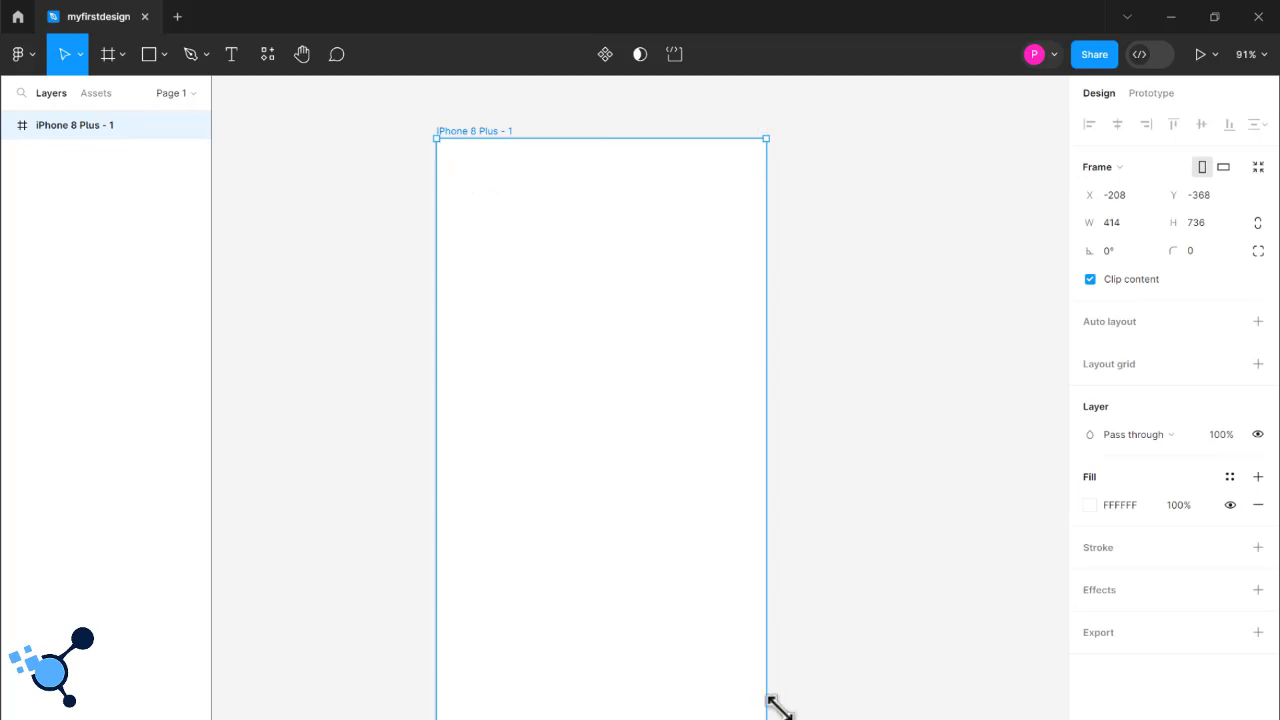
pyautogui.moveTo(779, 707); pyautogui.dragTo(660, 650)
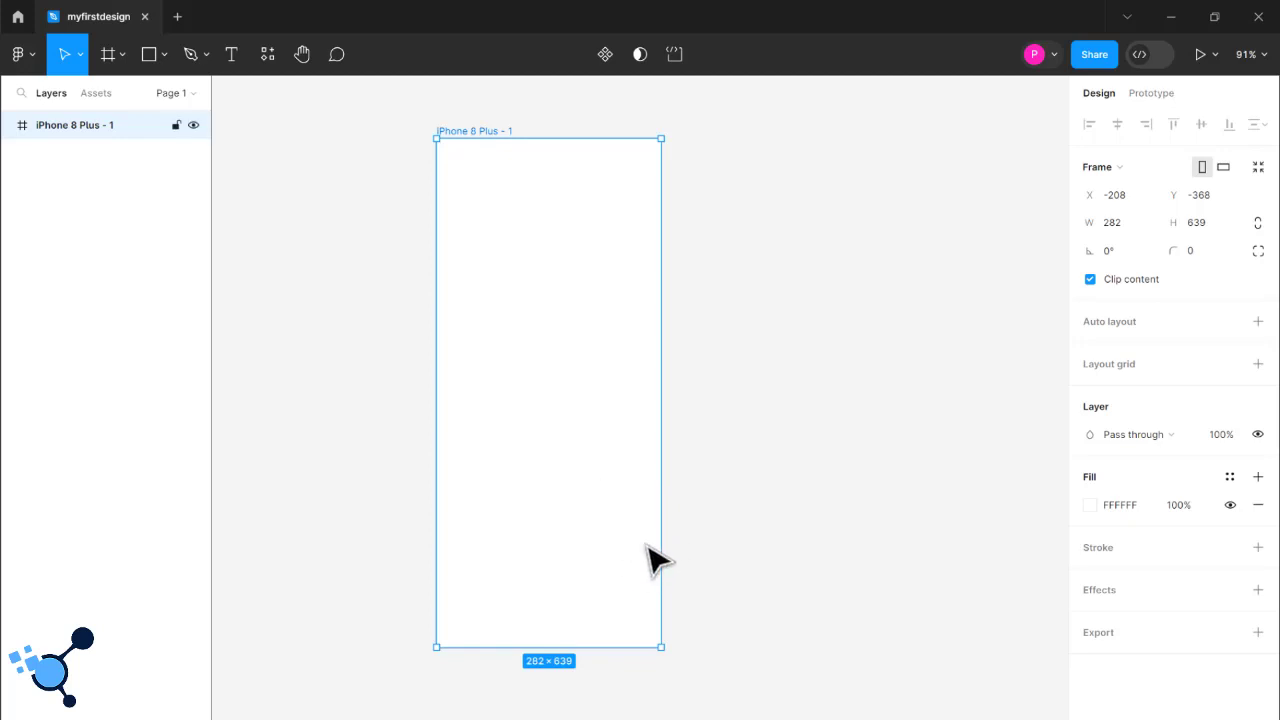
pyautogui.hotkey('ctrl', 'z')
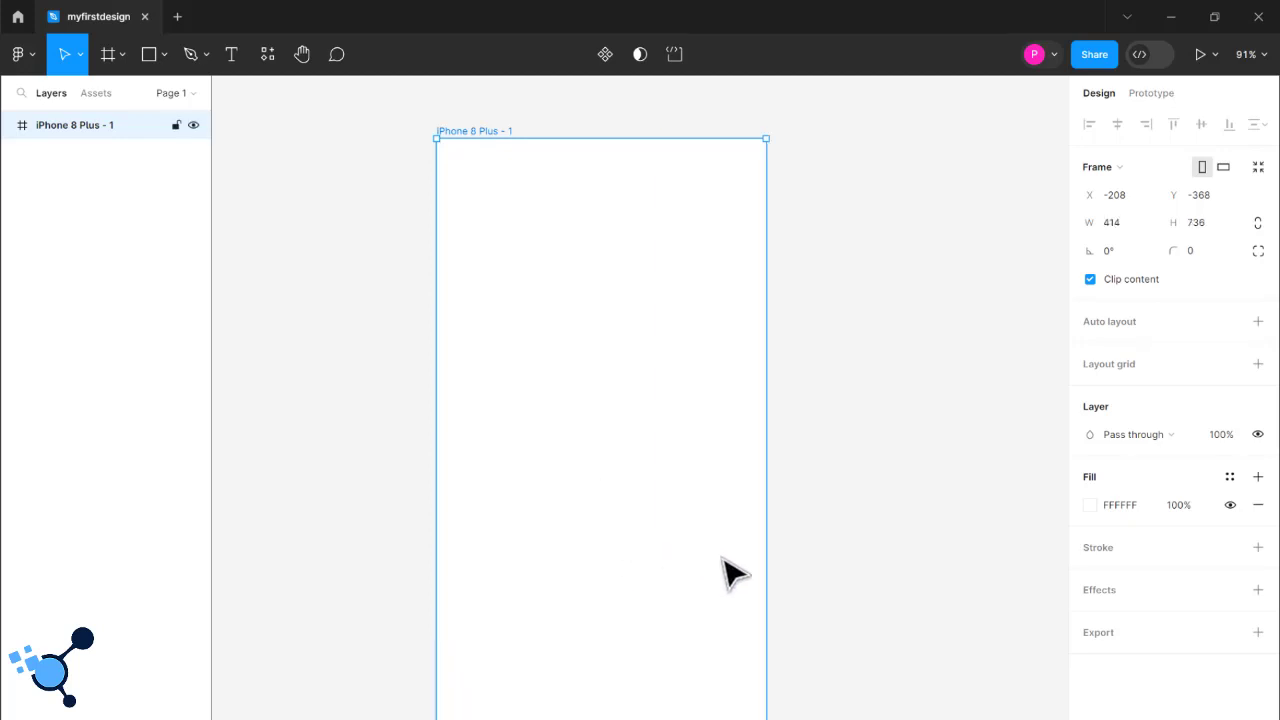
# - Open the iPhone 8 Plus frame's name for editing on the canvas, cancel the edit and select the frame
pyautogui.press('Escape')
pyautogui.click(645, 452)
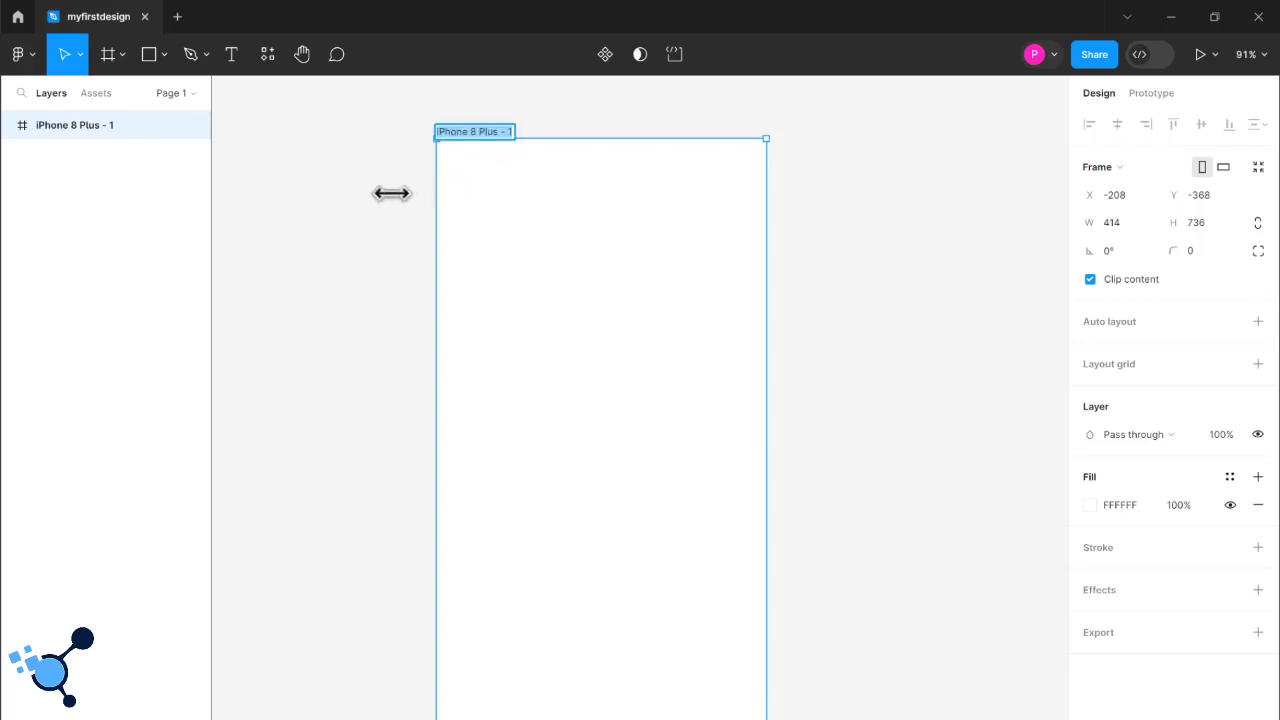
pyautogui.press('Escape')
pyautogui.click(476, 138)
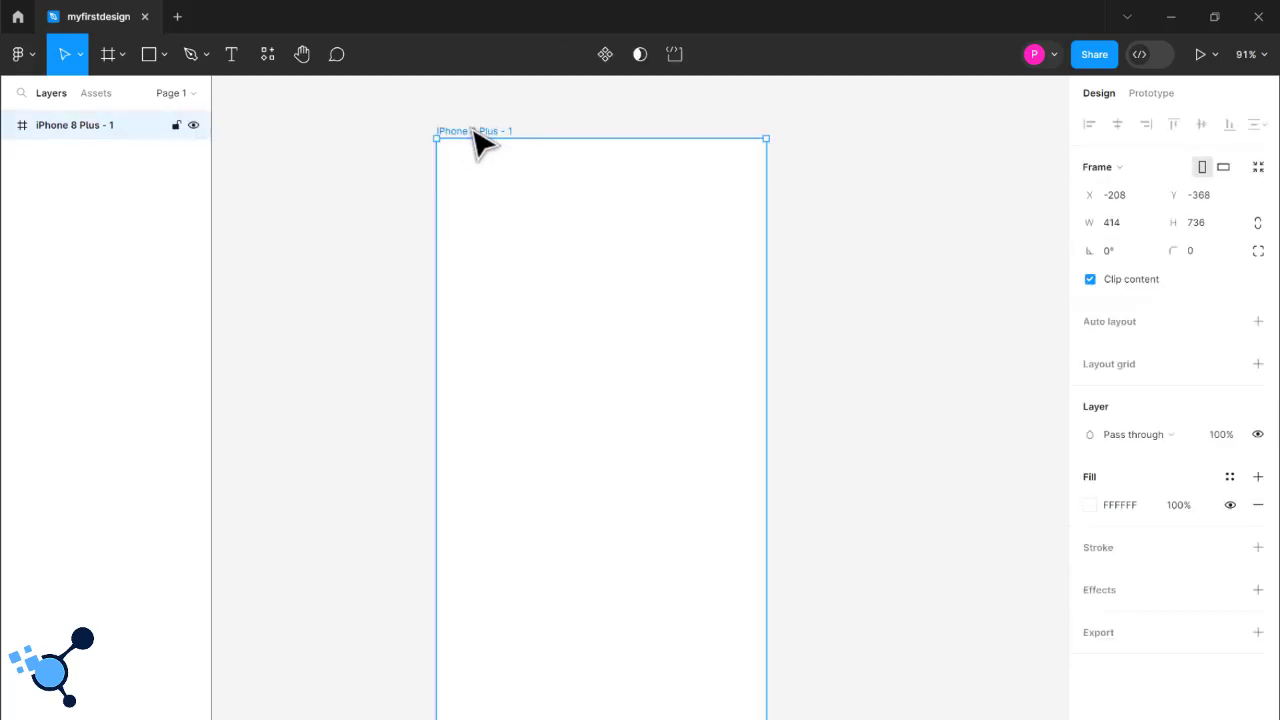
# - Rename the iPhone 8 Plus frame as Homepage on the canvas
pyautogui.click(476, 138)
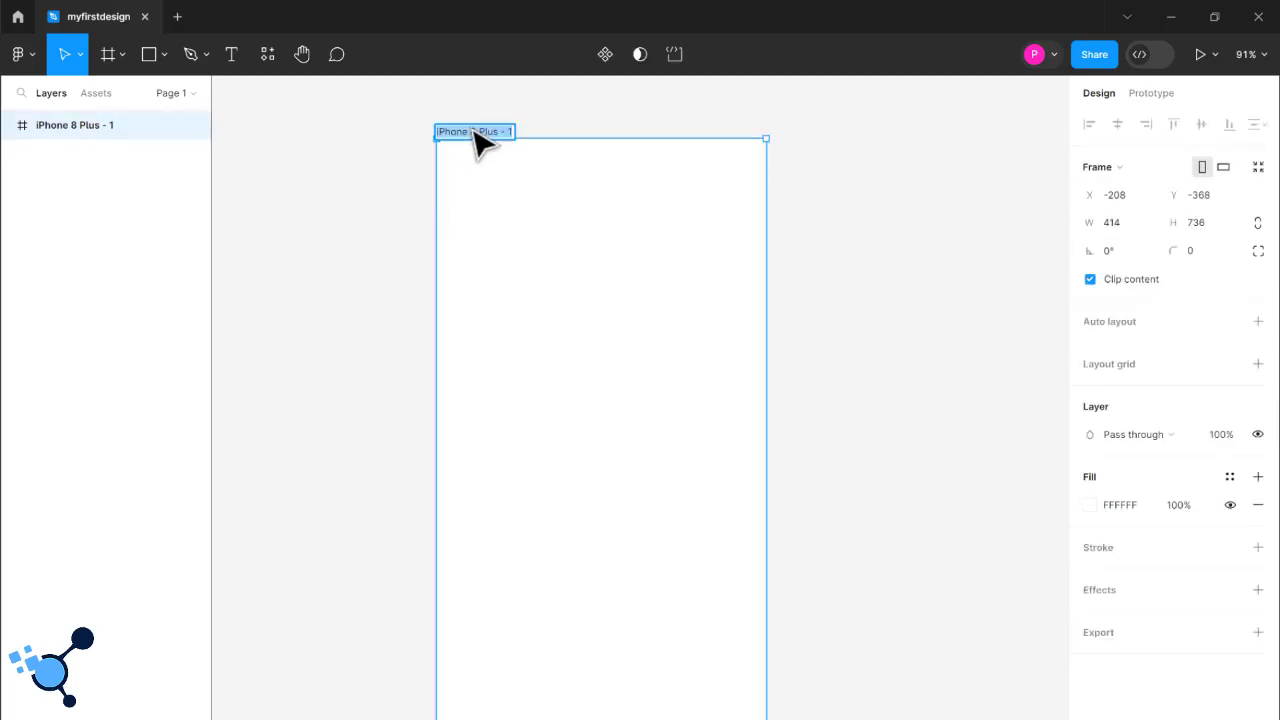
pyautogui.write('Homepage')
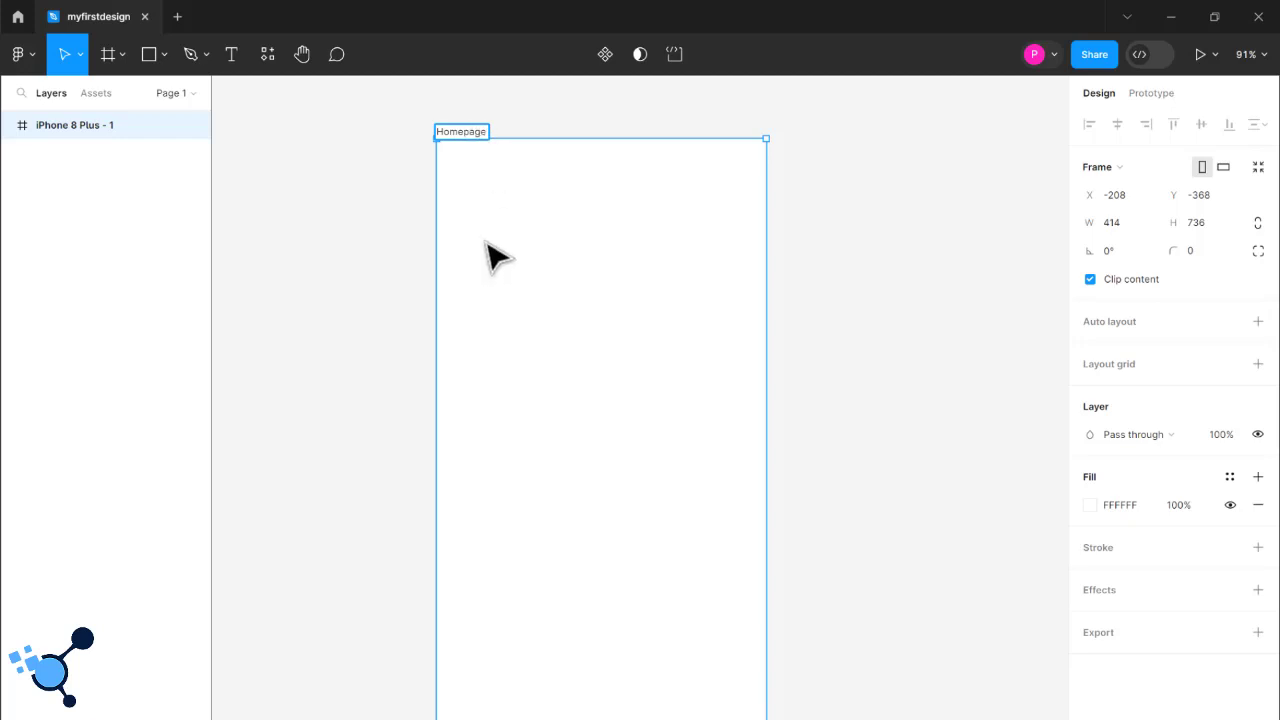
pyautogui.click(400, 286)
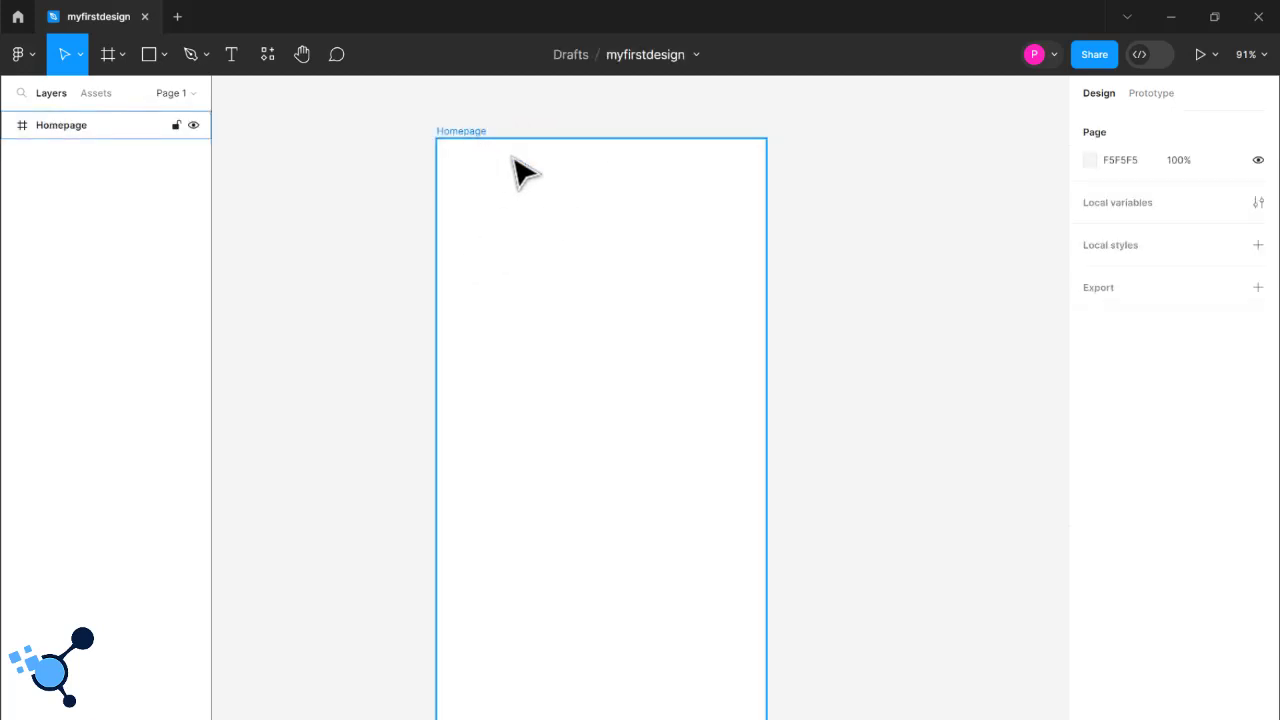
# - Open the Homepage frame's name for editing in the layer list, cancel the edit and select the frame on the canvas
pyautogui.doubleClick(77, 130)
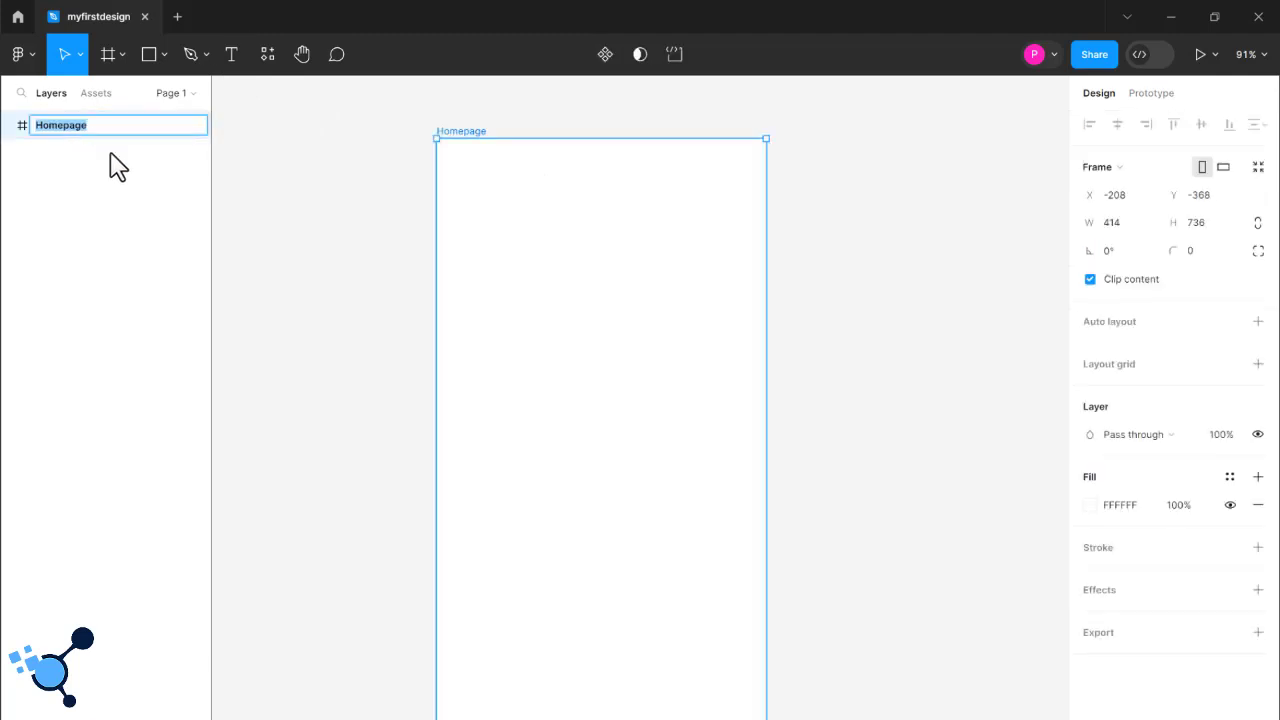
pyautogui.click(150, 178)
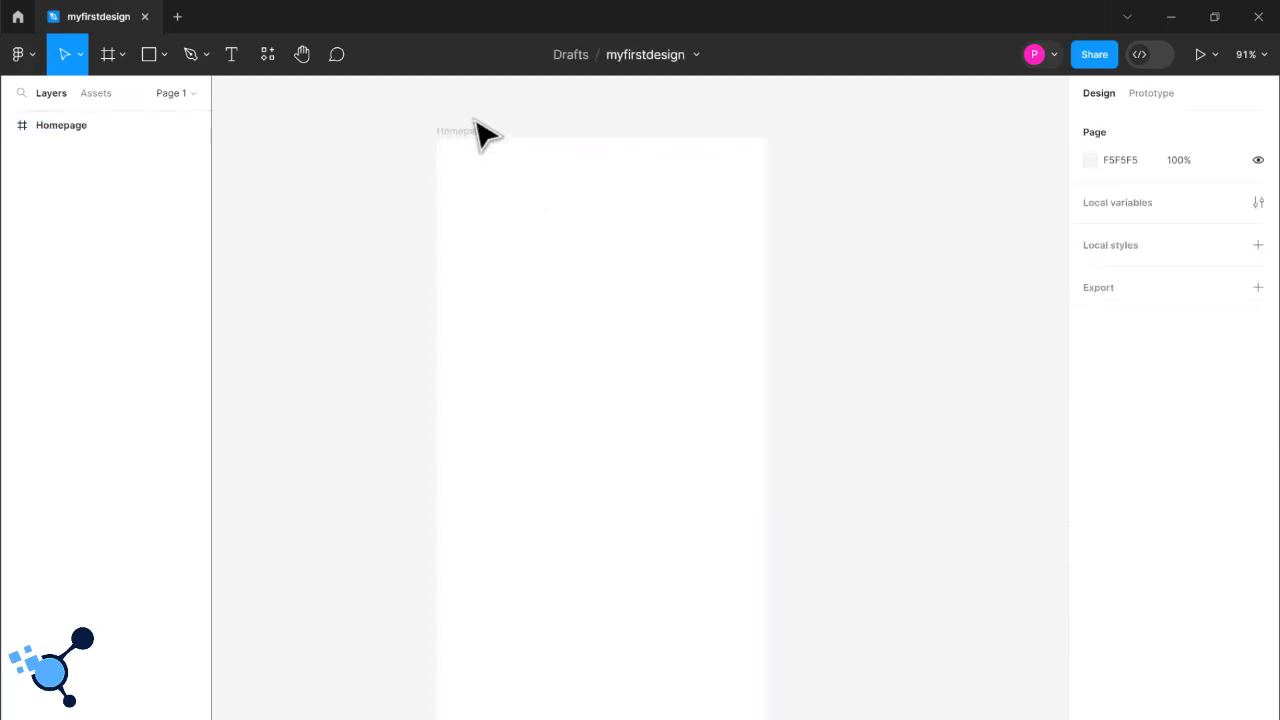
pyautogui.click(470, 131)
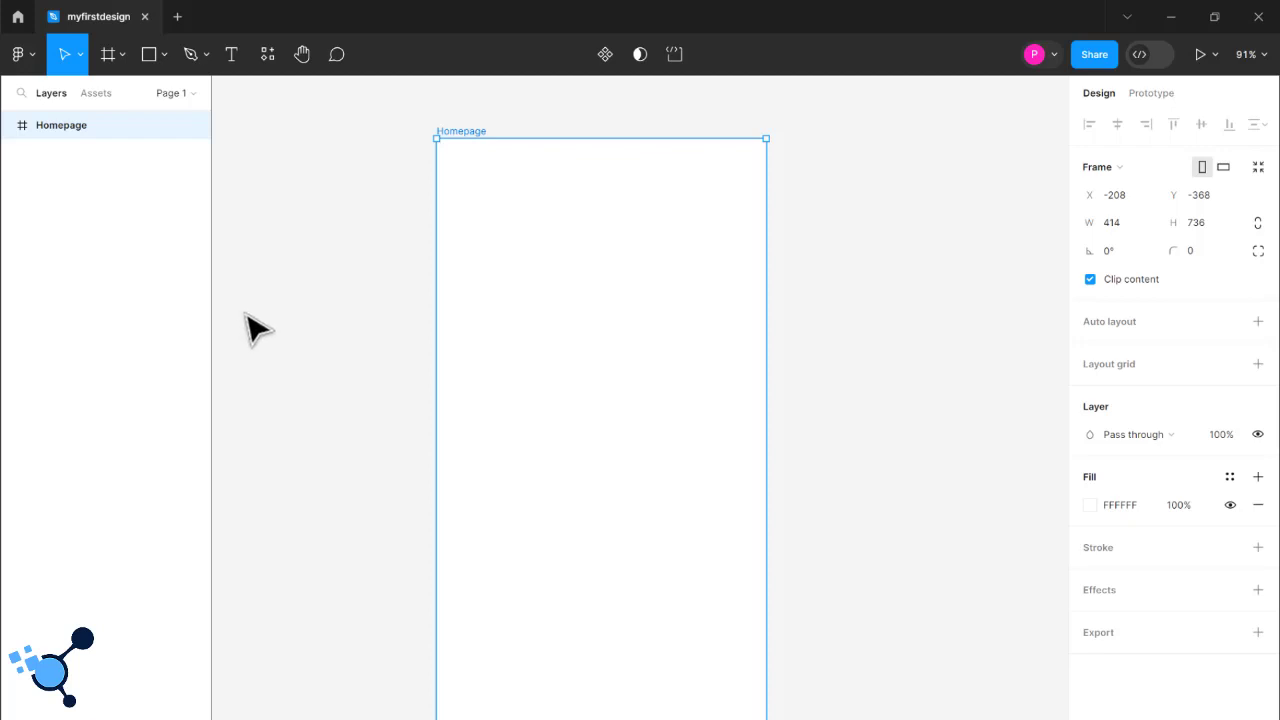
# - Add a new page to the file and name it Desktop View
pyautogui.click(192, 93)
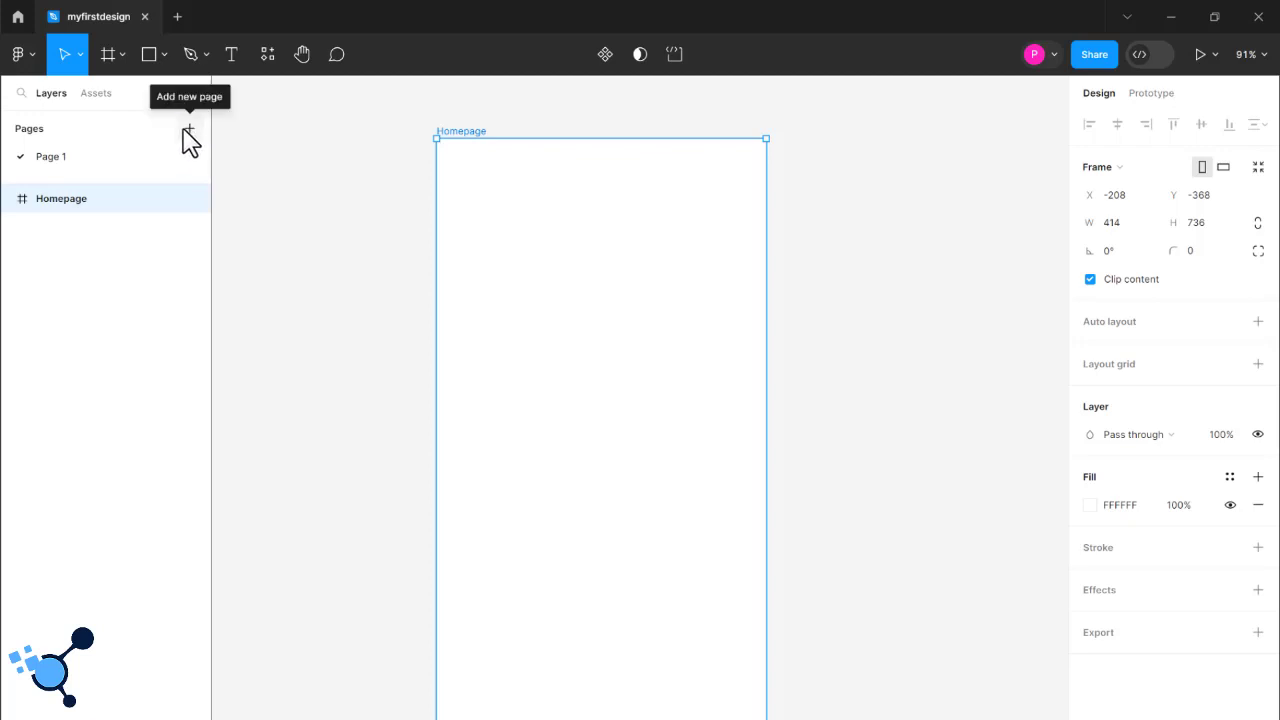
pyautogui.click(190, 130)
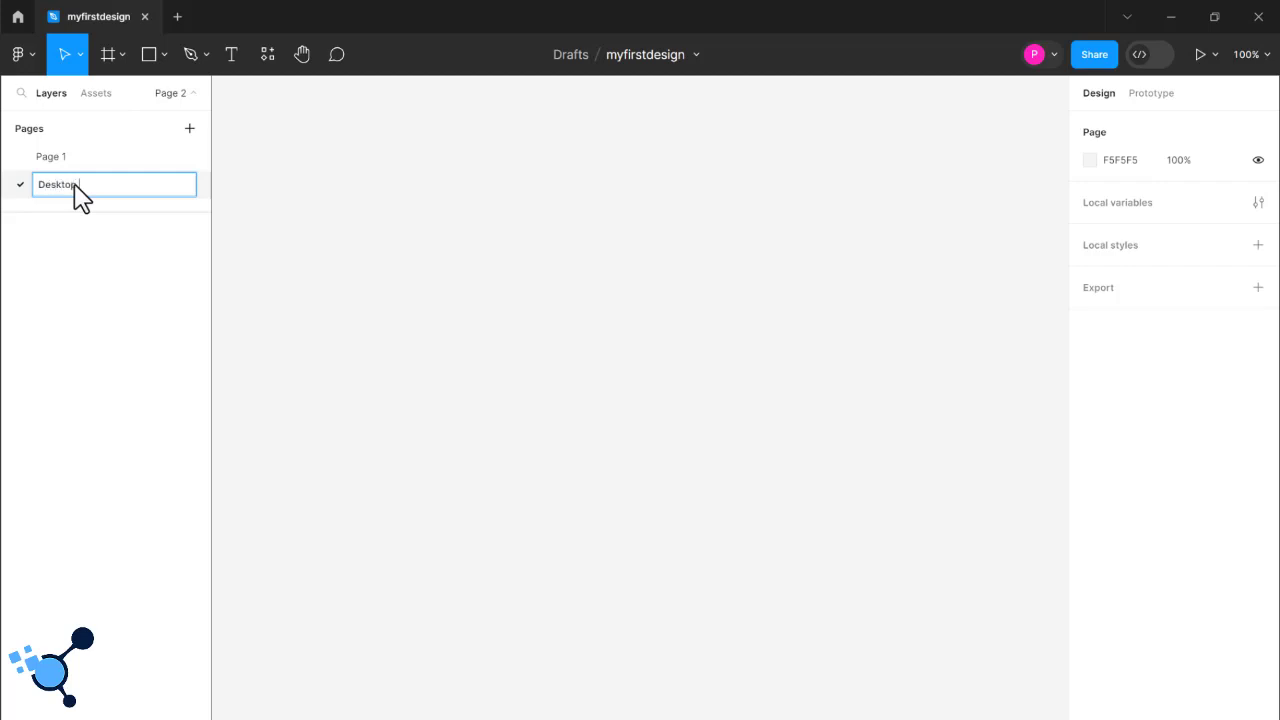
pyautogui.press('Return')
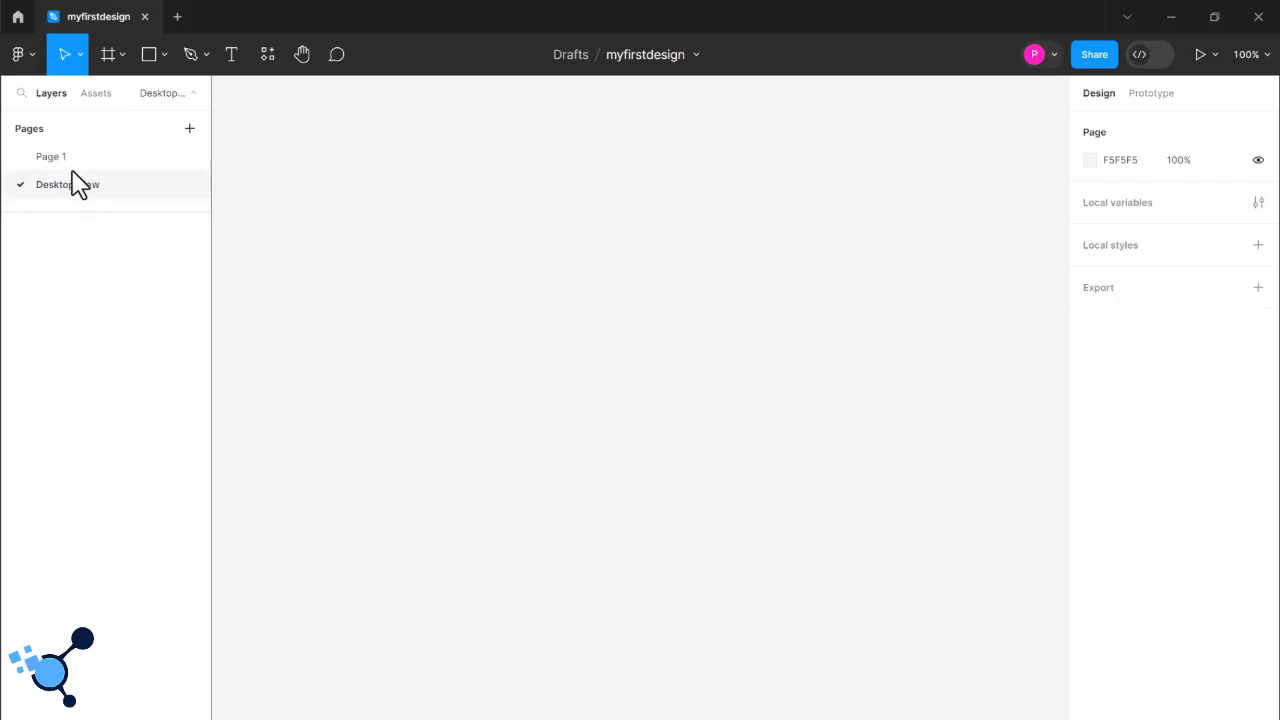
# - Go back to Page 1 and rename it as Mobile View
pyautogui.click(66, 159)
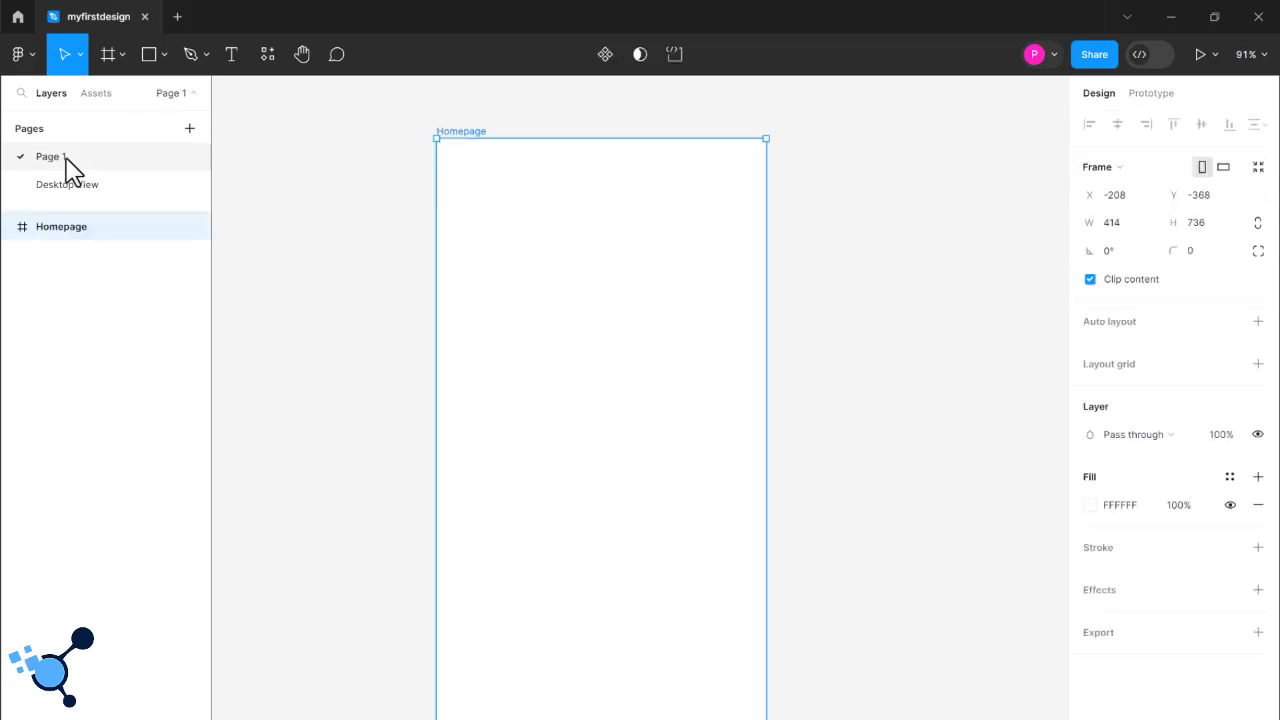
pyautogui.doubleClick(63, 158)
pyautogui.press('BackSpace')
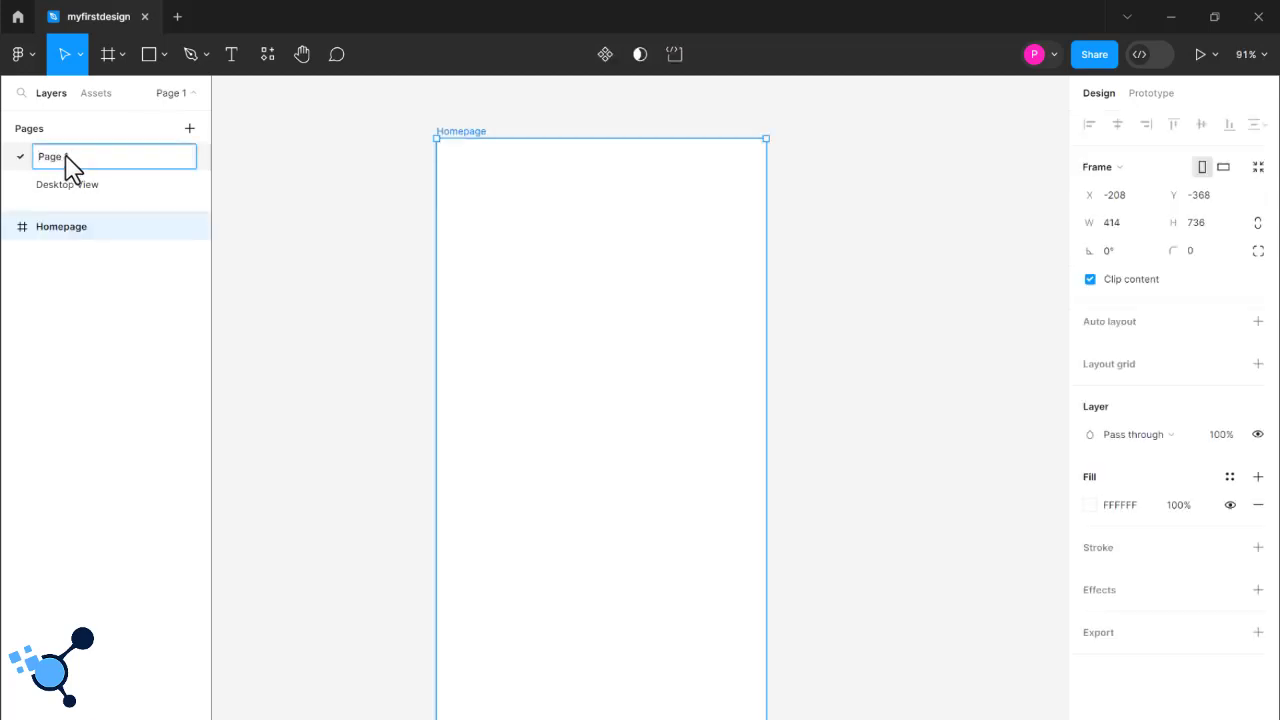
pyautogui.moveTo(73, 154); pyautogui.dragTo(28, 158)
pyautogui.write('Mobile View')
pyautogui.press('Return')
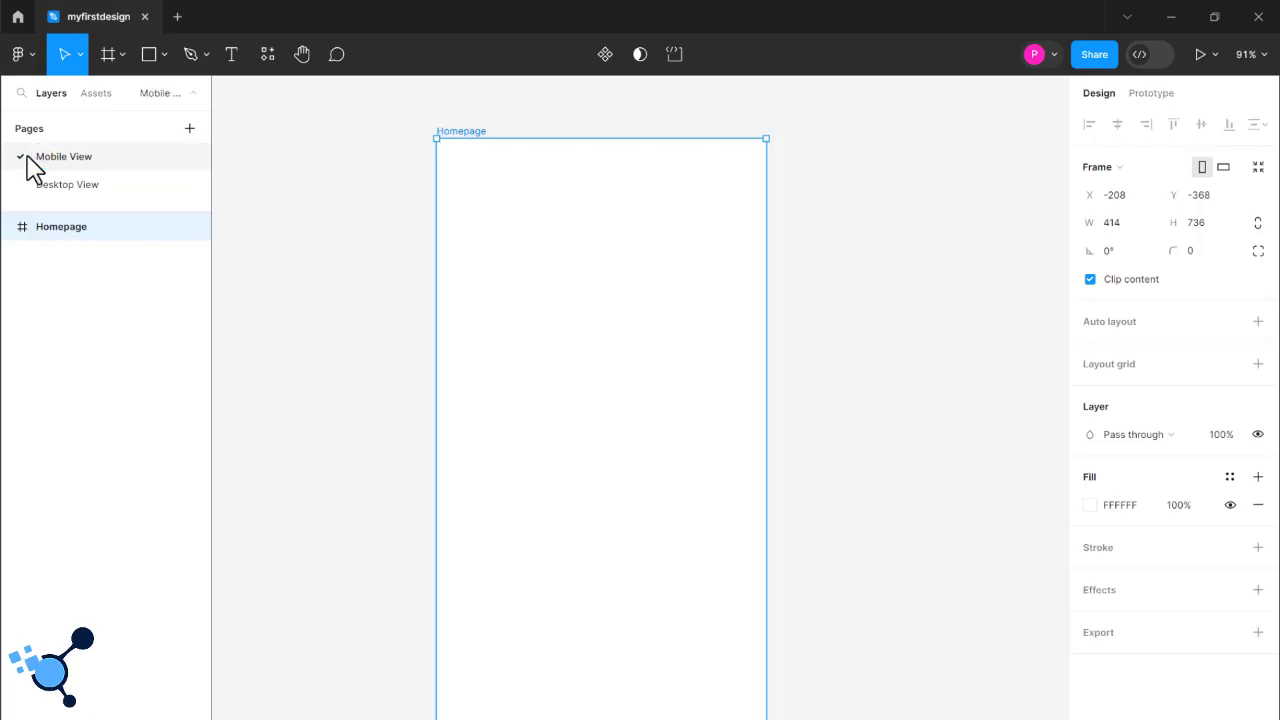
# - Add a MacBook Pro 14" preset frame to the Desktop View page and compare that page with Mobile View
pyautogui.click(100, 187)
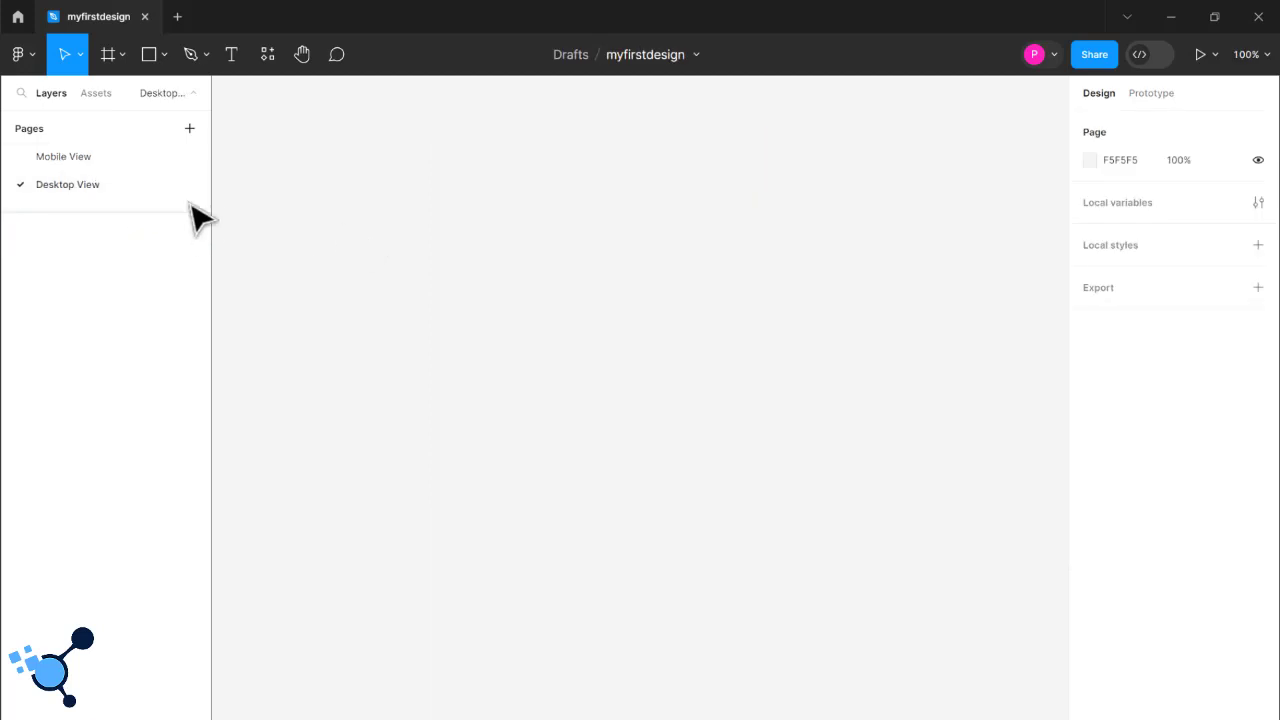
pyautogui.click(107, 57)
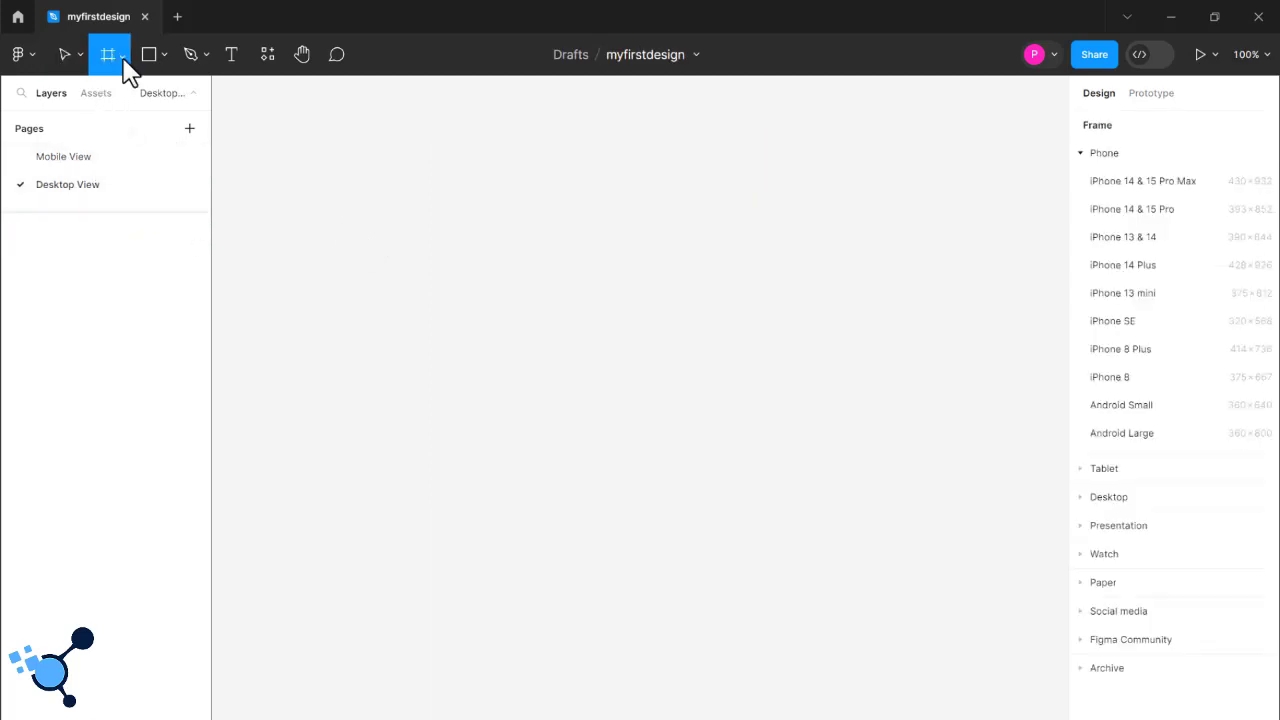
pyautogui.click(1110, 497)
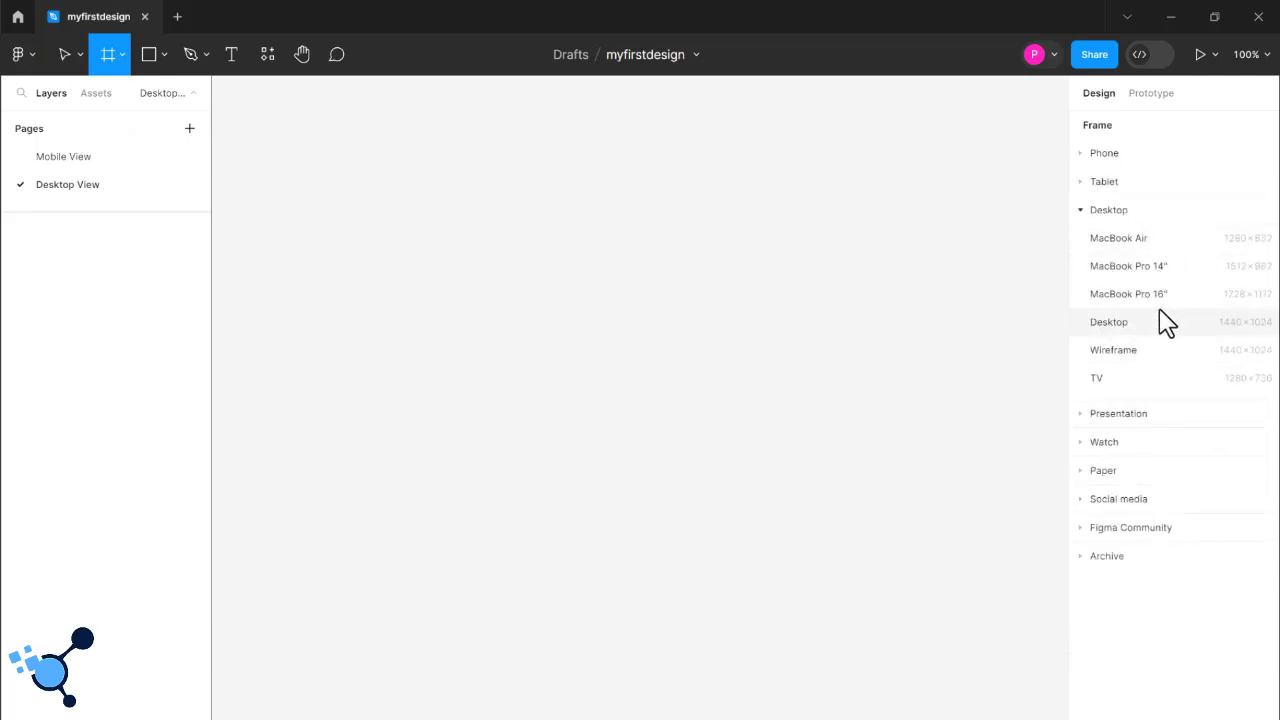
pyautogui.click(1130, 266)
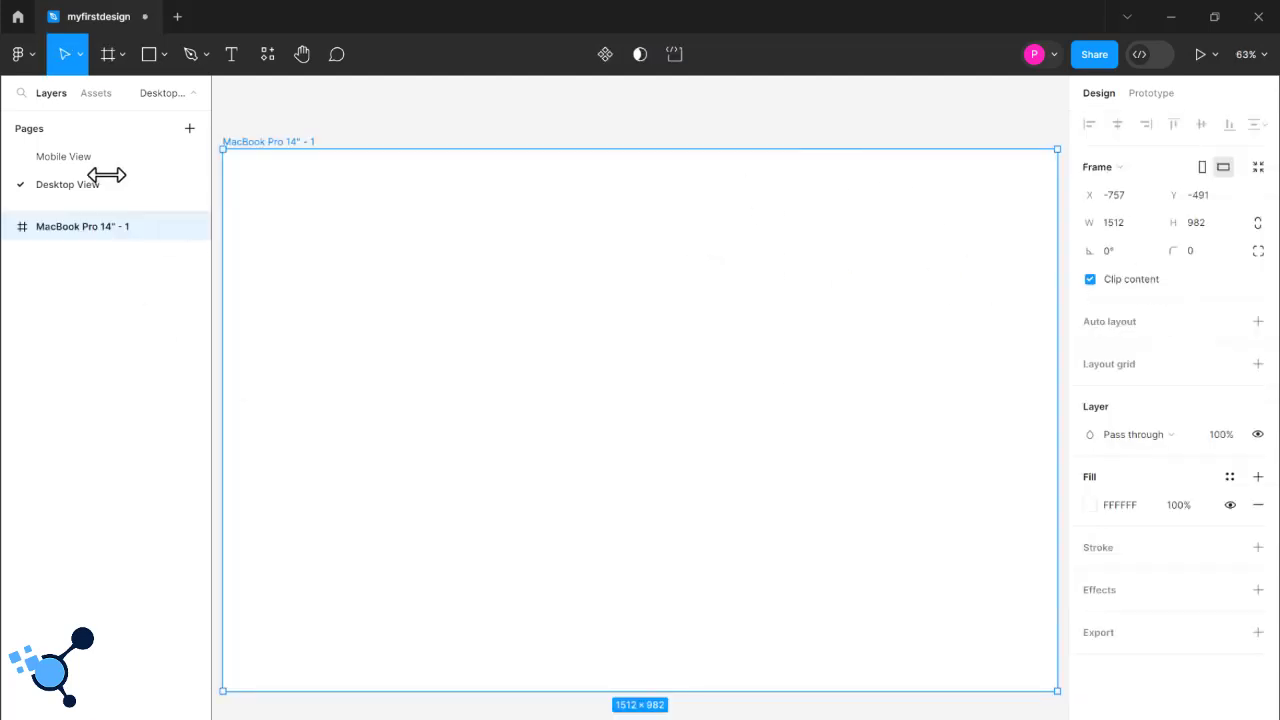
pyautogui.click(78, 160)
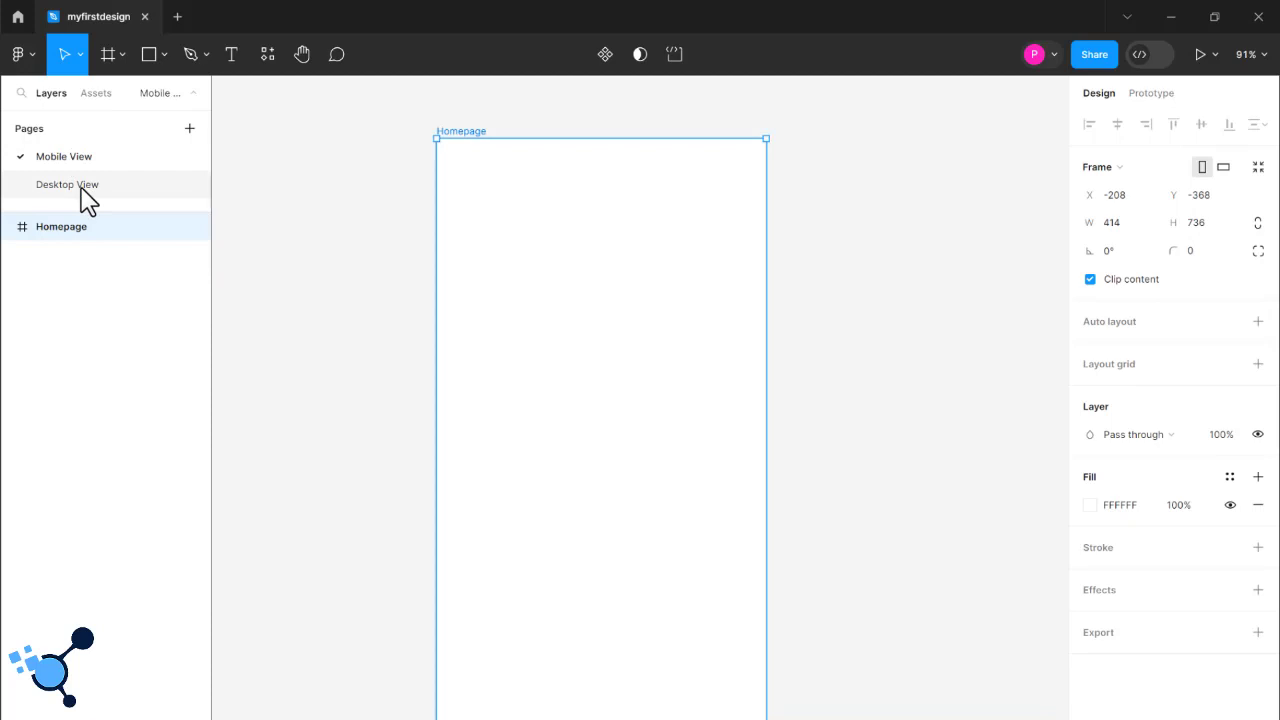
pyautogui.click(85, 190)
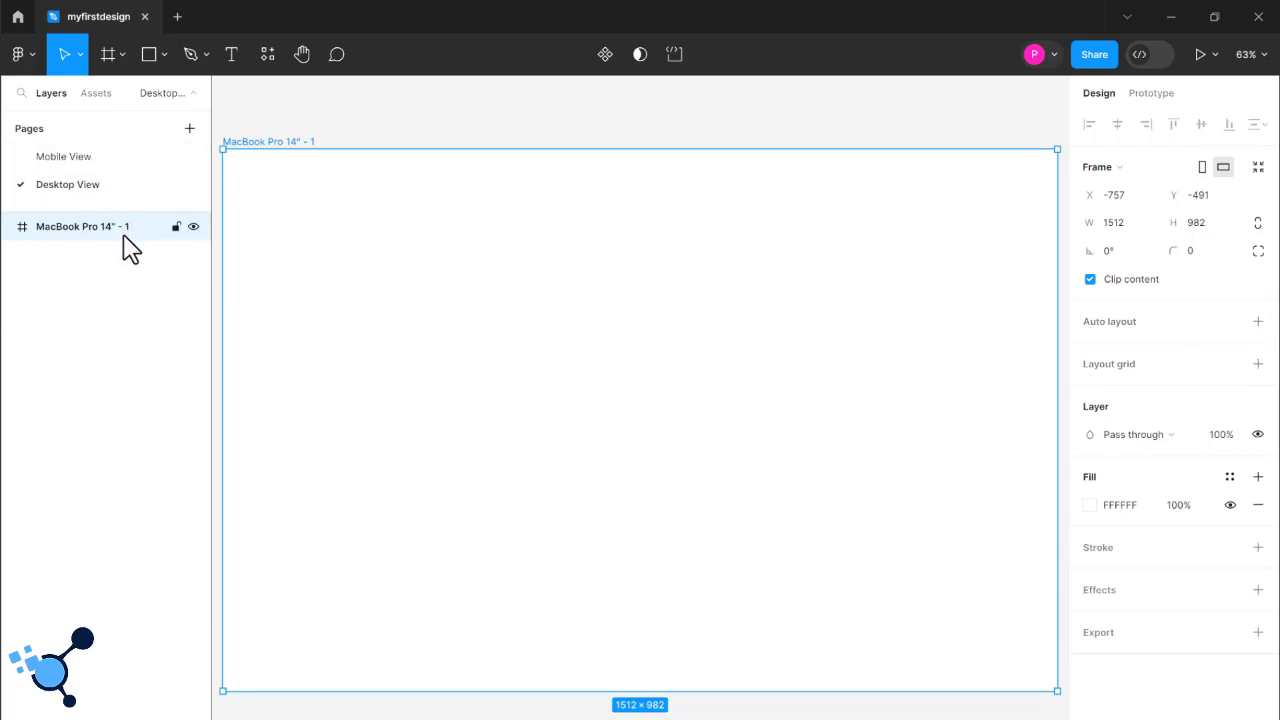
# - Lock the MacBook Pro 14" frame, try to move it on the canvas and unlock it
pyautogui.click(176, 228)
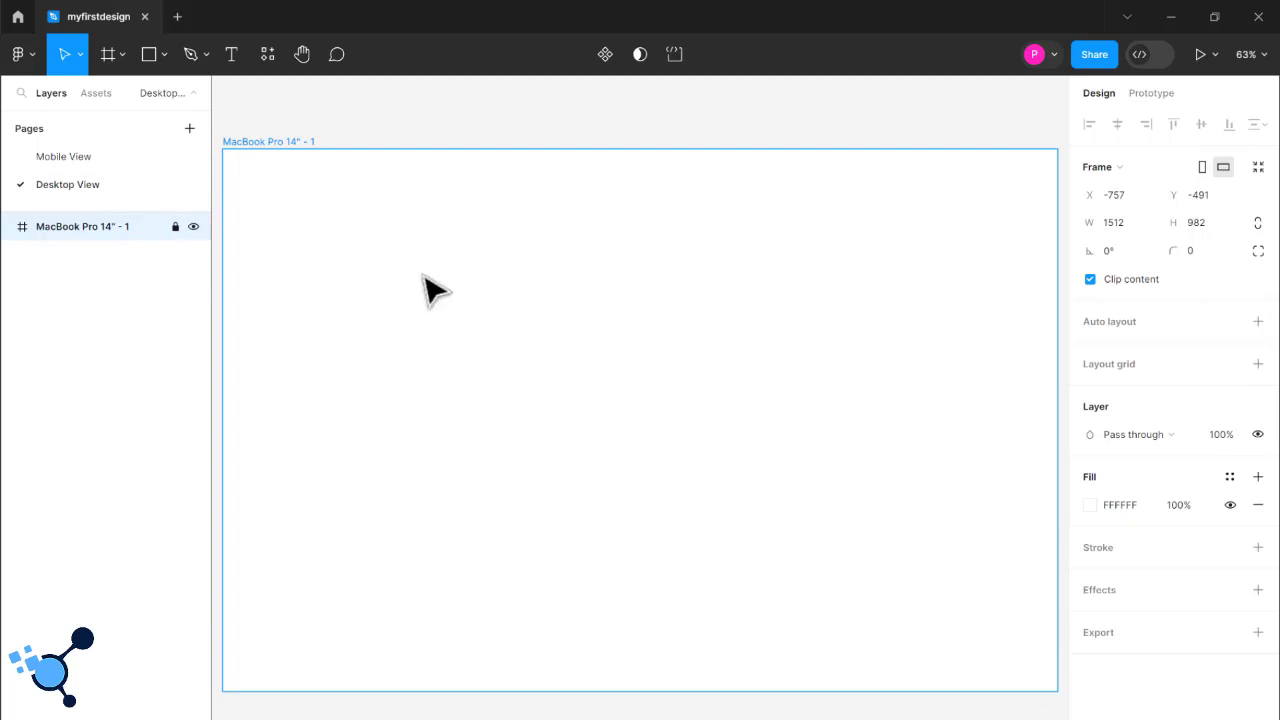
pyautogui.moveTo(453, 253); pyautogui.dragTo(540, 164)
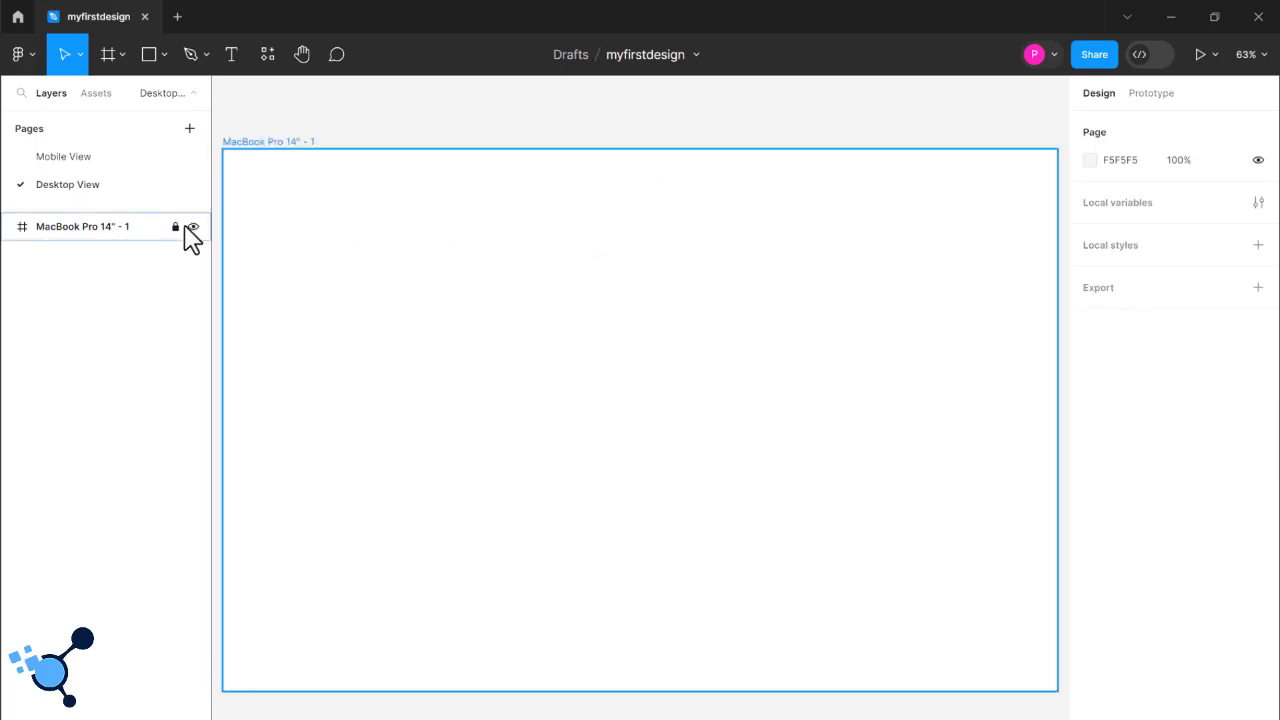
pyautogui.click(176, 227)
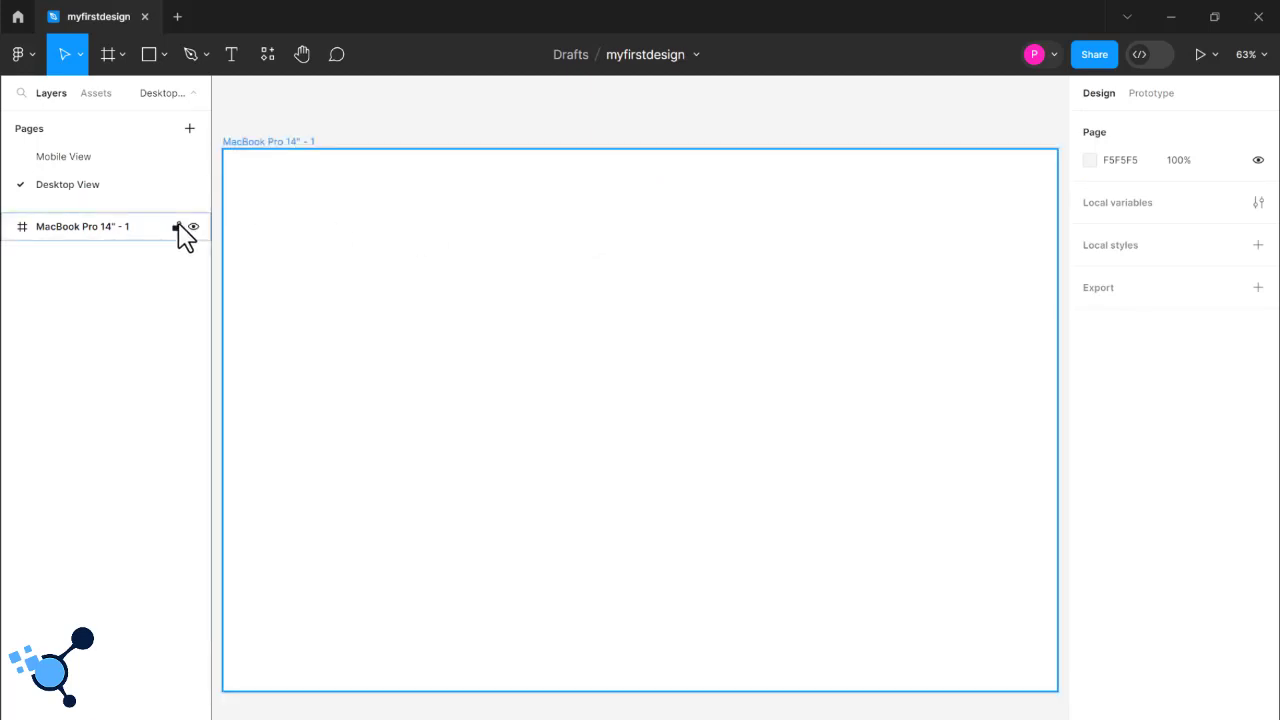
# - On the Mobile View page, draw a rectangle about 339 × 277 in the upper part of the Homepage frame
pyautogui.click(84, 166)
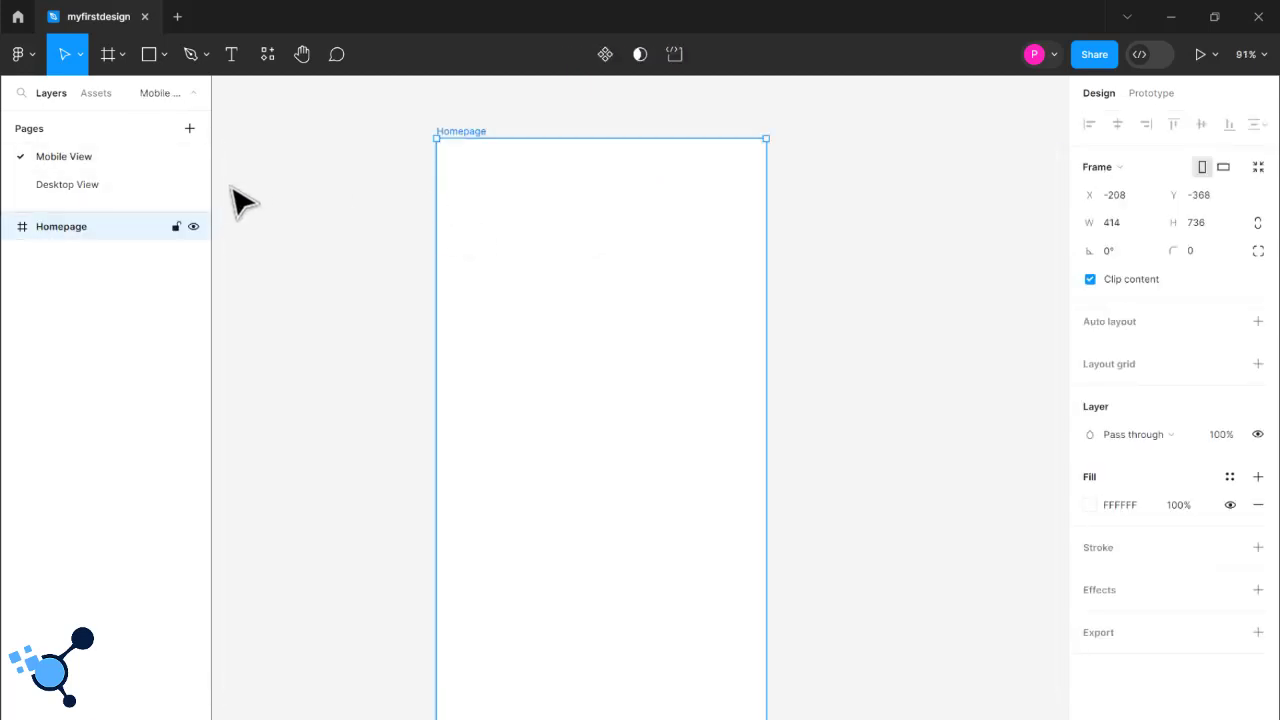
pyautogui.click(929, 323)
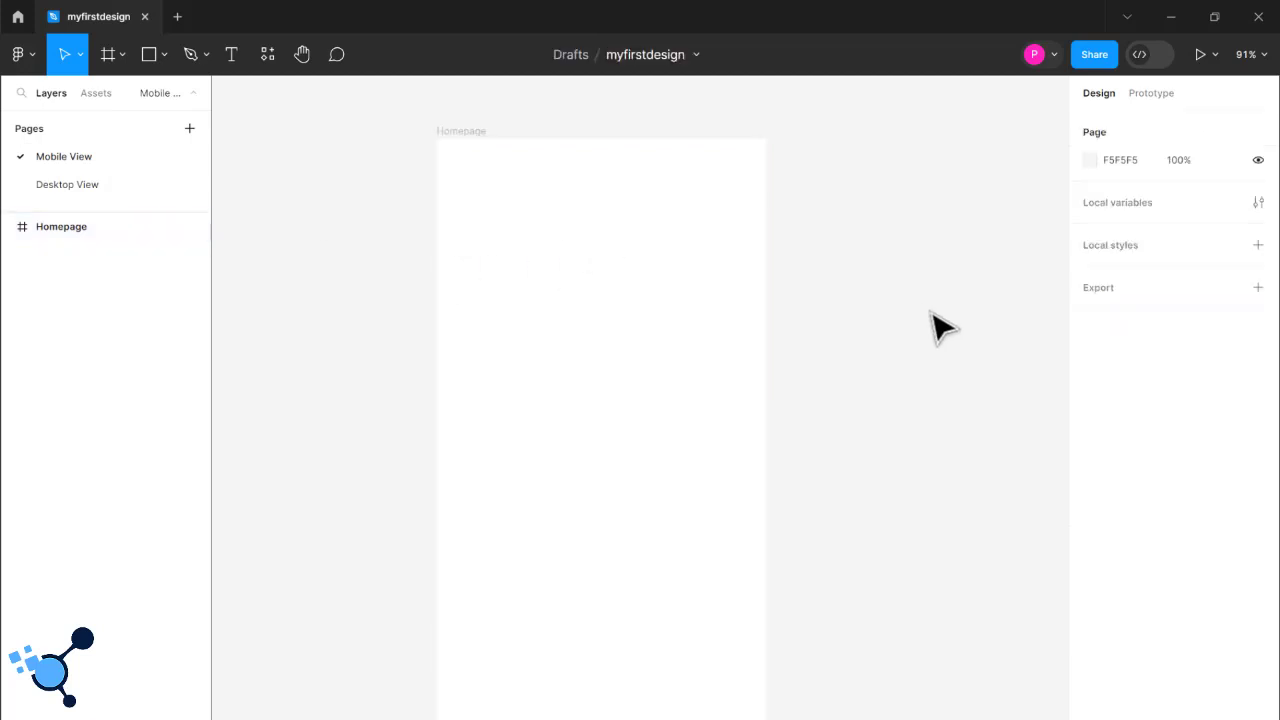
pyautogui.click(648, 332)
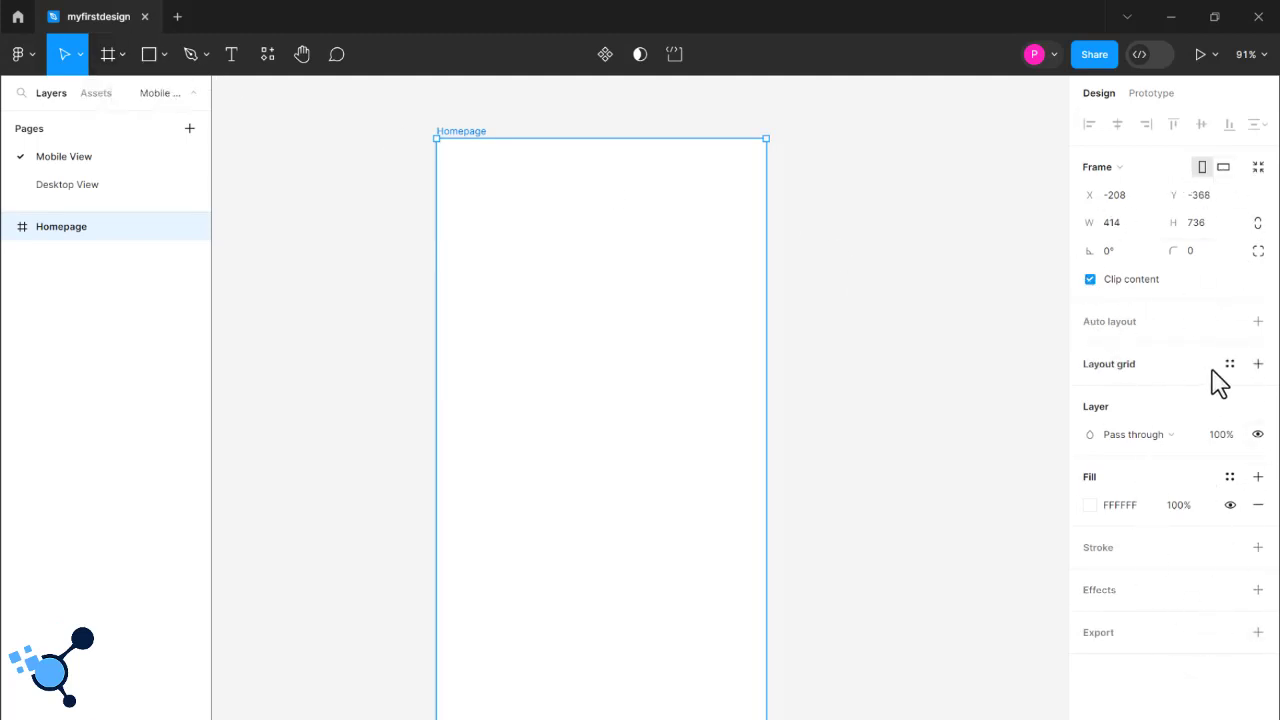
pyautogui.click(157, 59)
pyautogui.click(155, 58)
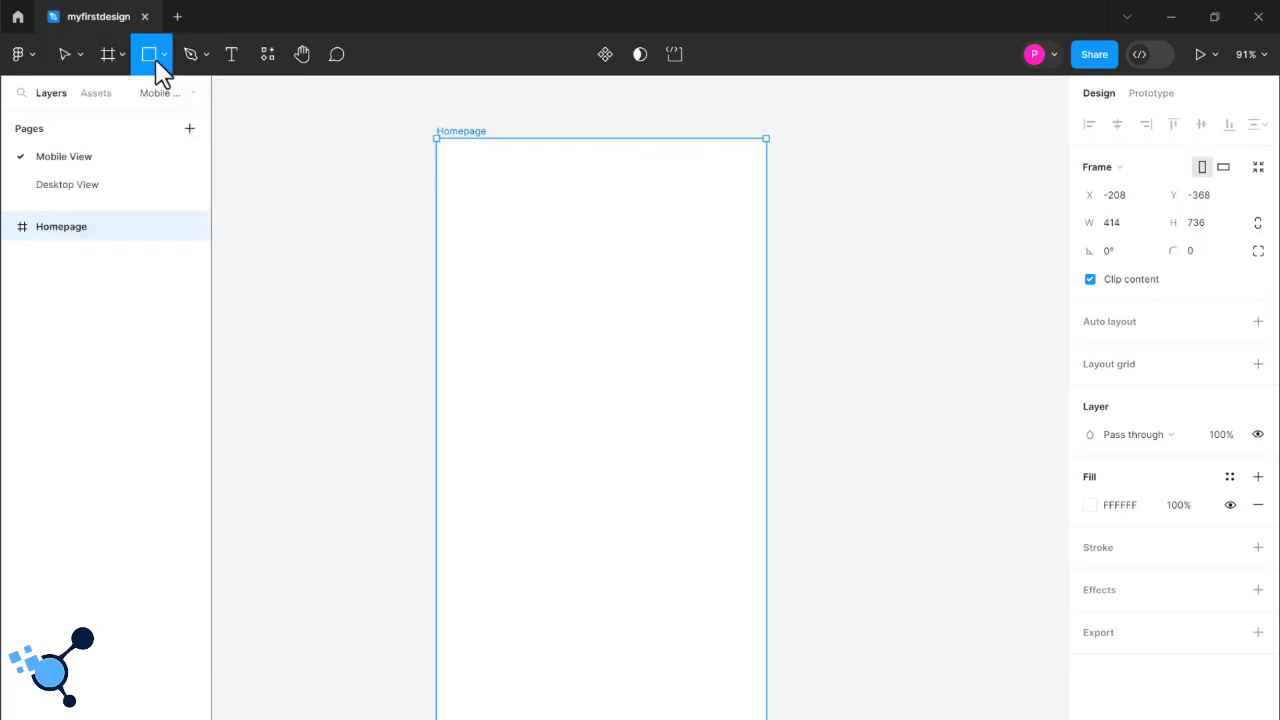
pyautogui.click(164, 57)
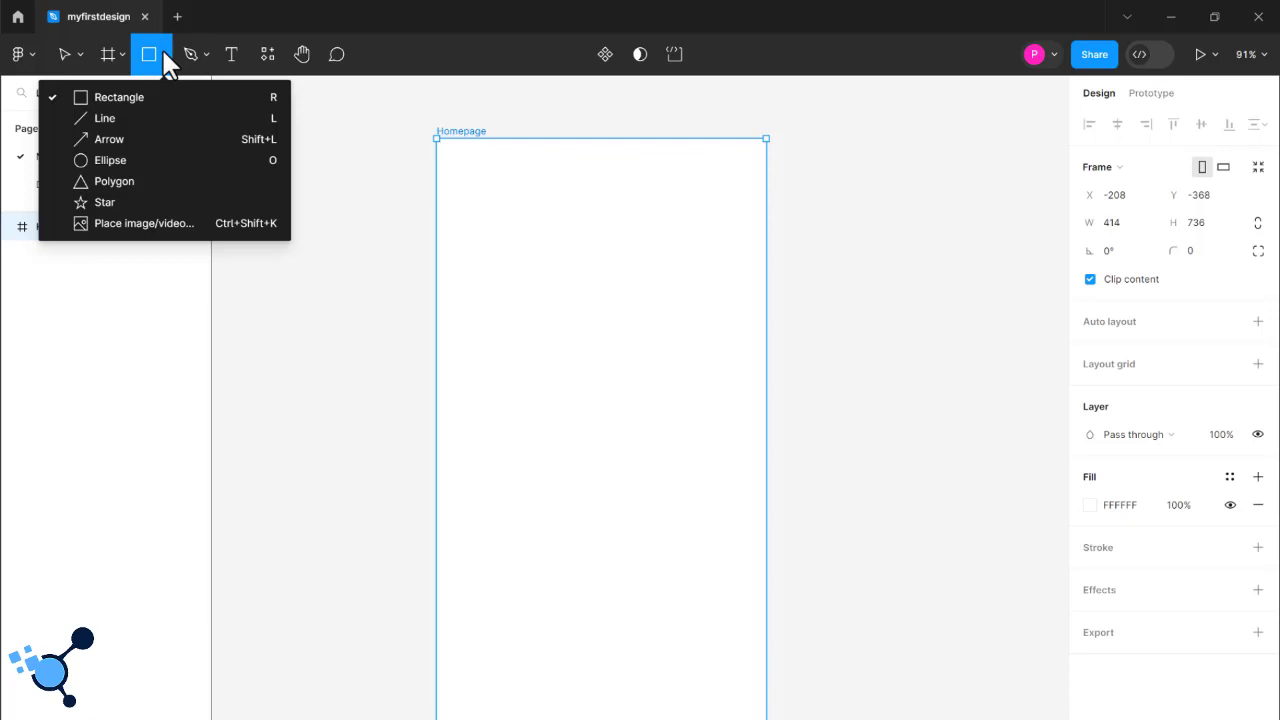
pyautogui.click(156, 97)
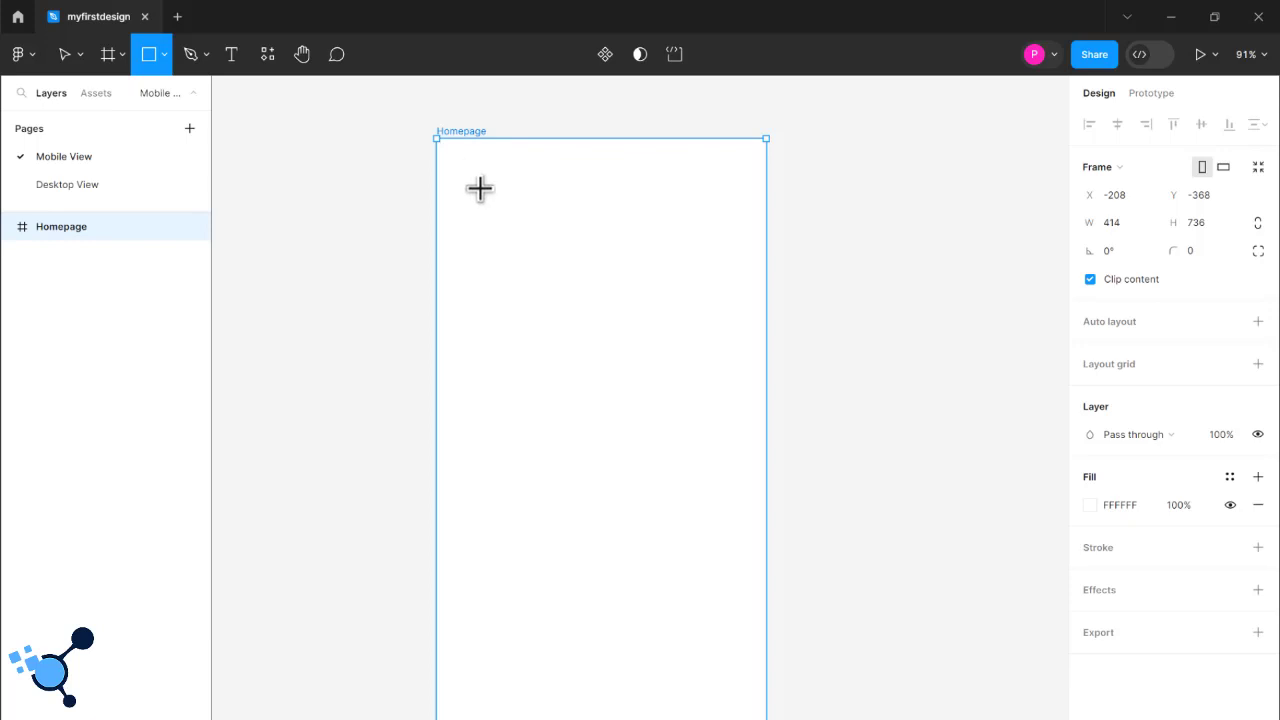
pyautogui.moveTo(467, 172)
pyautogui.mouseDown()
pyautogui.moveTo(540, 246)
pyautogui.moveTo(731, 256)
pyautogui.moveTo(740, 330)
pyautogui.mouseUp()
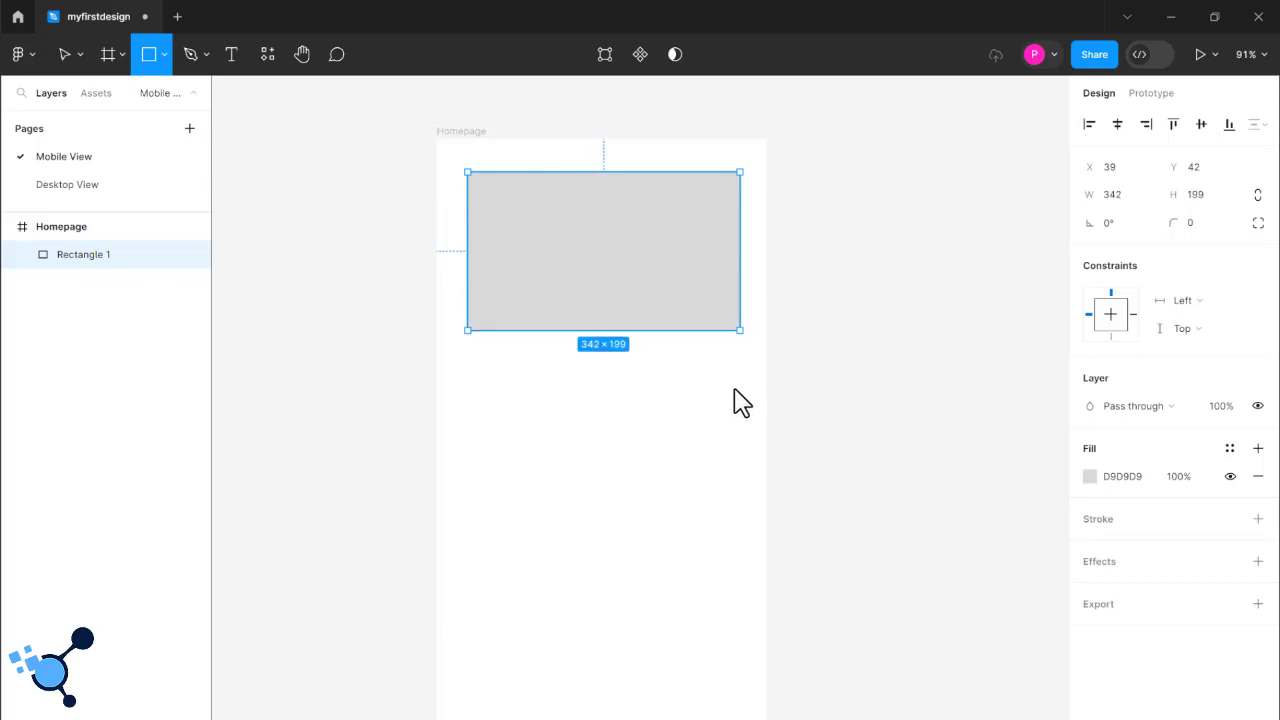
pyautogui.moveTo(735, 392)
pyautogui.mouseDown()
pyautogui.moveTo(743, 406)
pyautogui.moveTo(738, 392)
pyautogui.mouseUp()
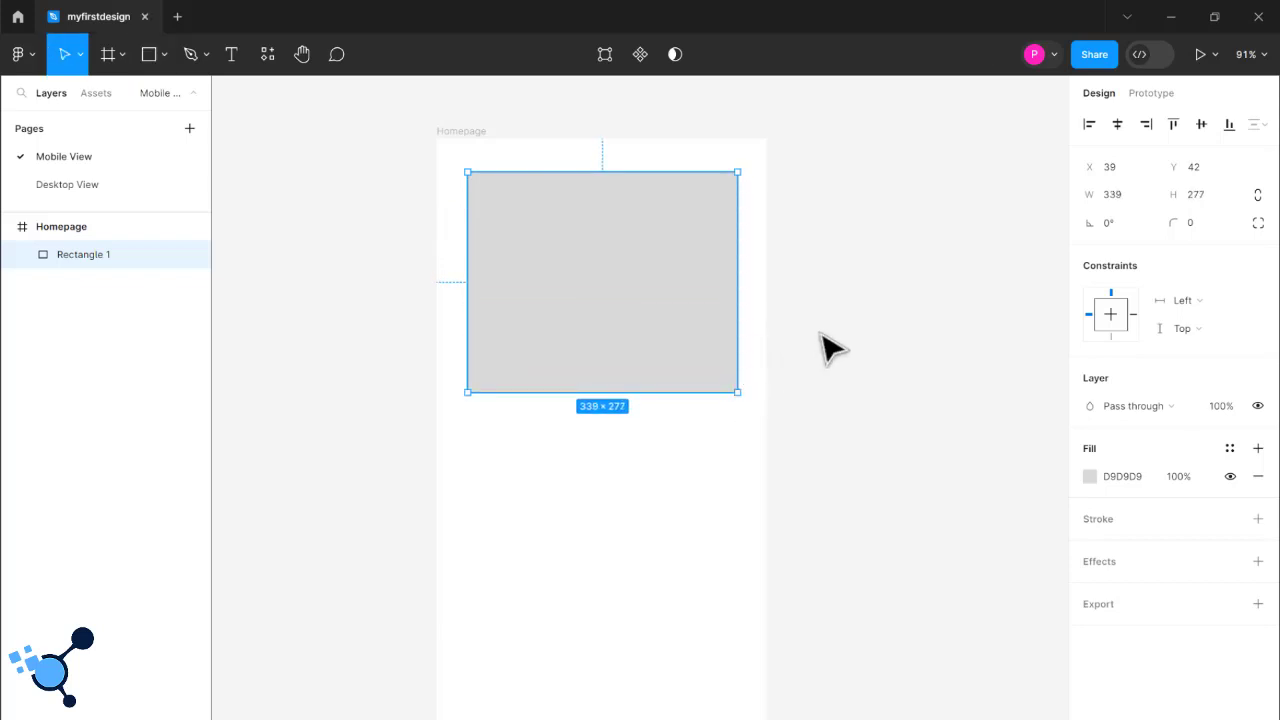
# - Reduce the rectangle's height to about 105 by moving its lower edge up
pyautogui.click(805, 348)
pyautogui.click(657, 334)
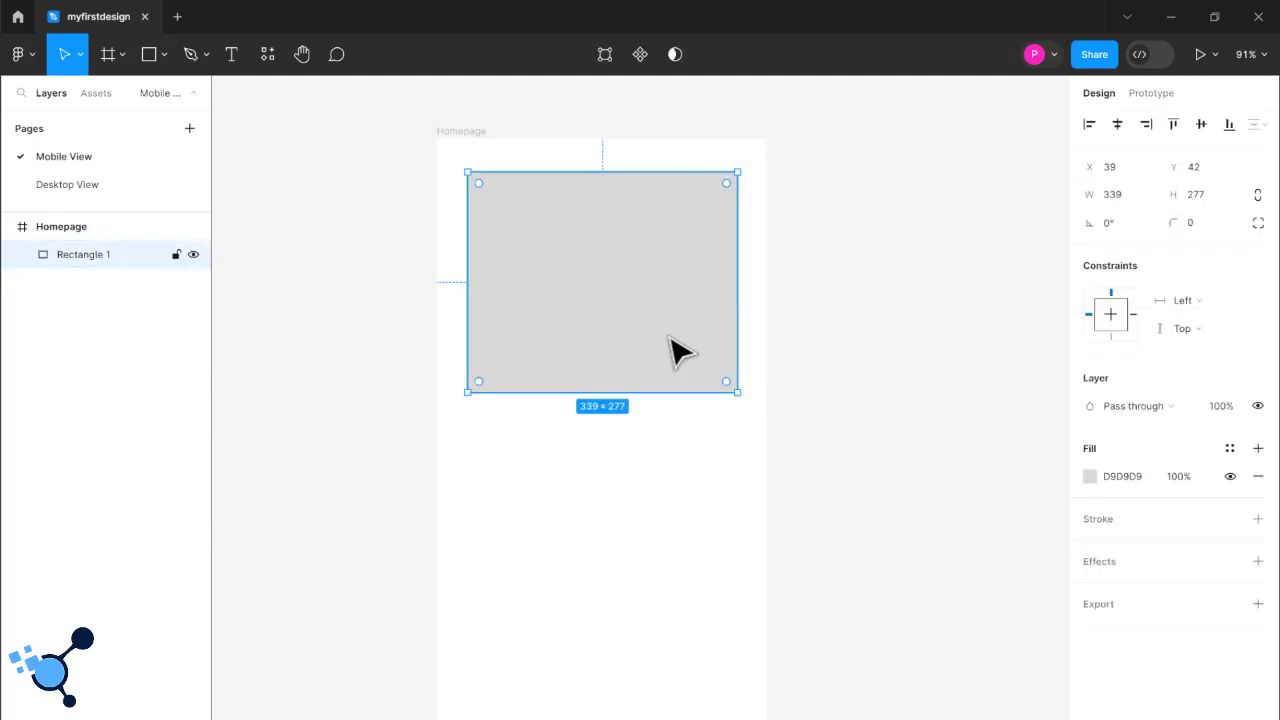
pyautogui.moveTo(677, 391); pyautogui.dragTo(581, 255)
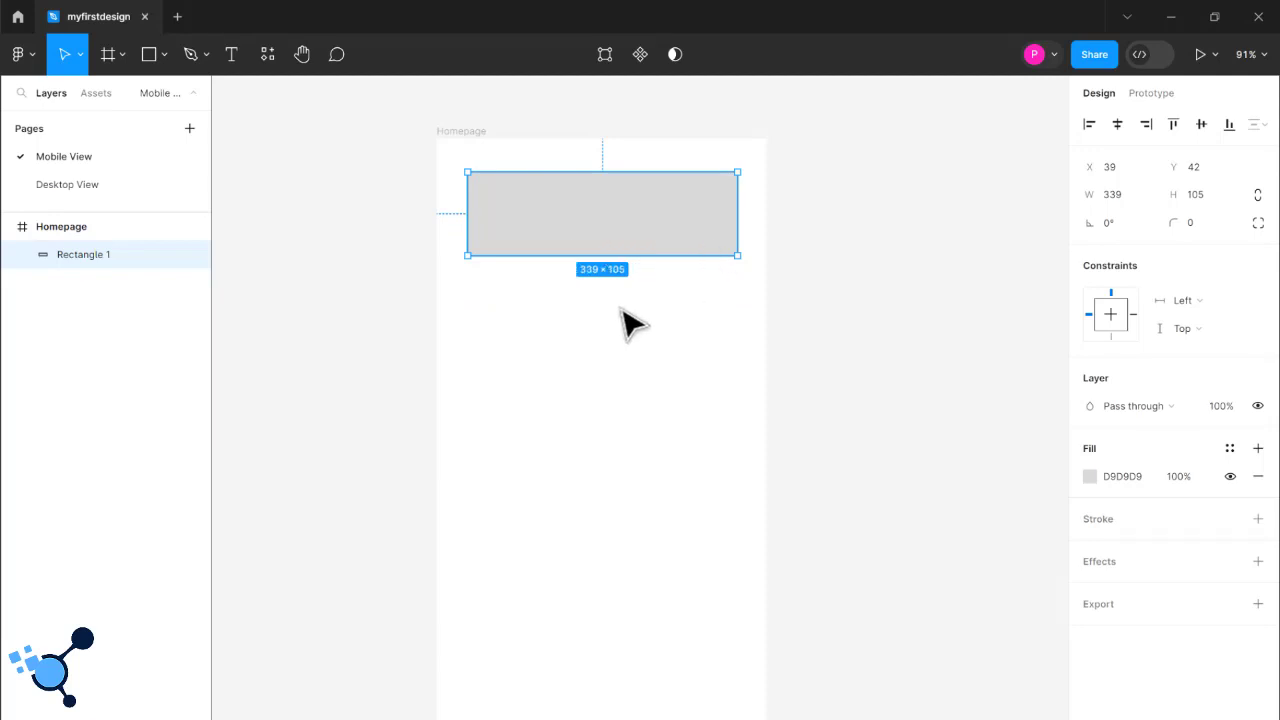
# - Draw a square about 94 × 94 below the wide rectangle, near the Homepage frame's left edge, and leave it selected
pyautogui.click(149, 54)
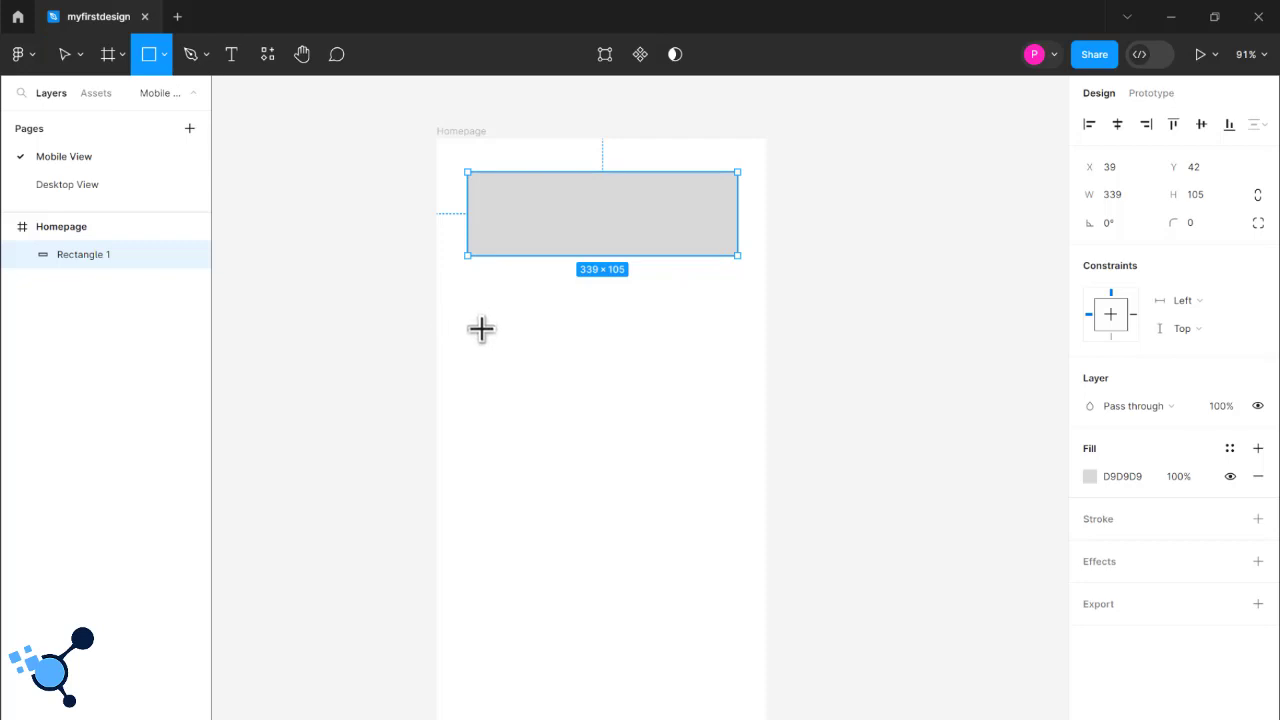
pyautogui.moveTo(466, 302); pyautogui.dragTo(543, 334)
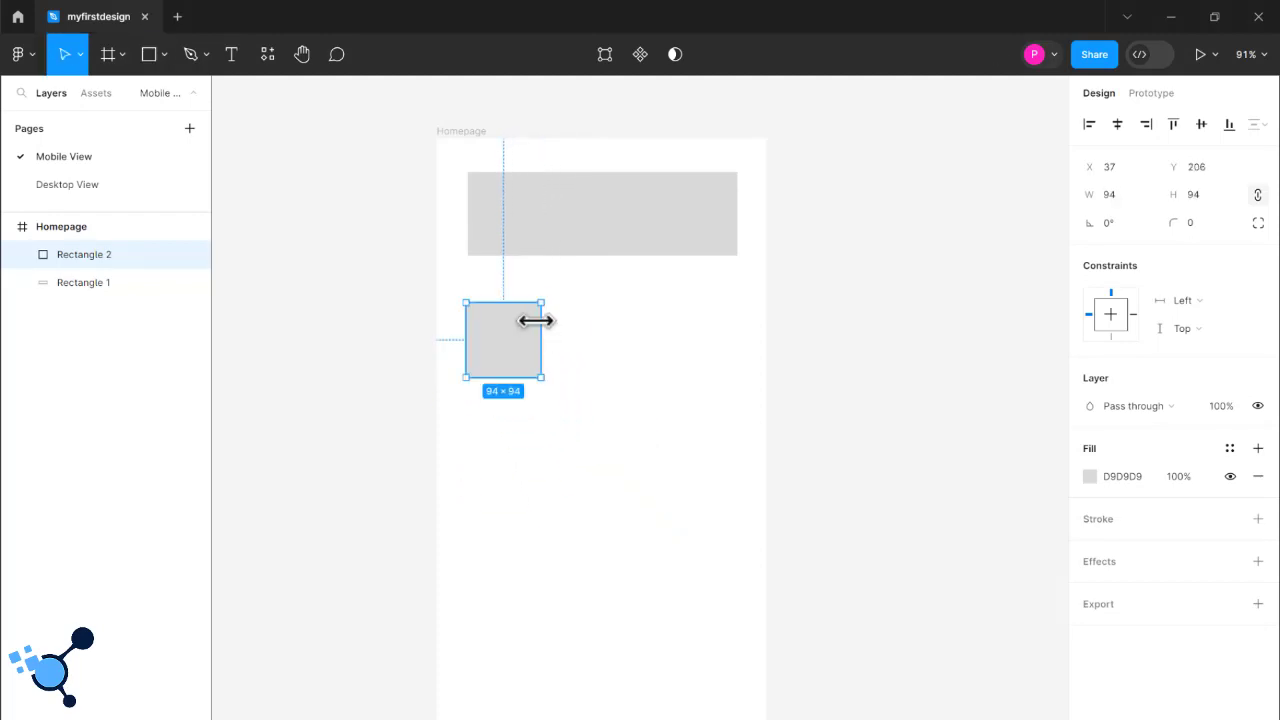
pyautogui.click(545, 245)
pyautogui.click(520, 357)
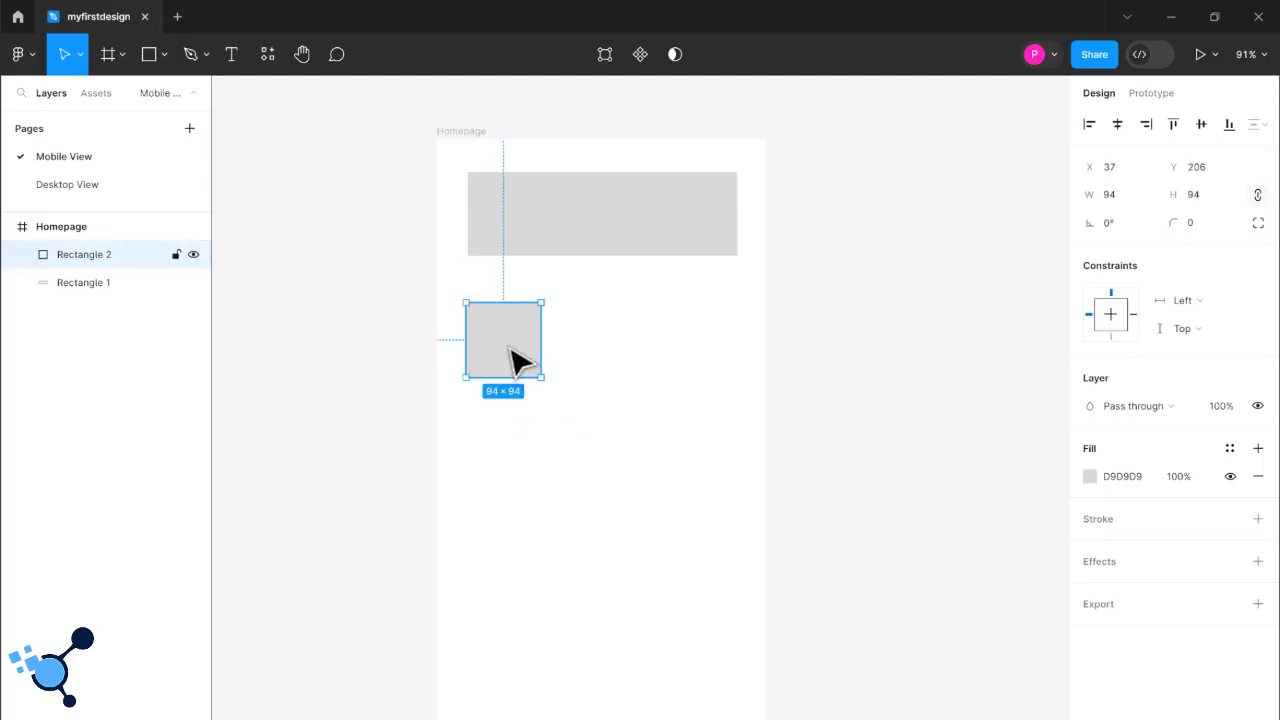
# - Draw a circle about 97 × 97 beside the square, below the wide rectangle in the Homepage frame
pyautogui.click(165, 57)
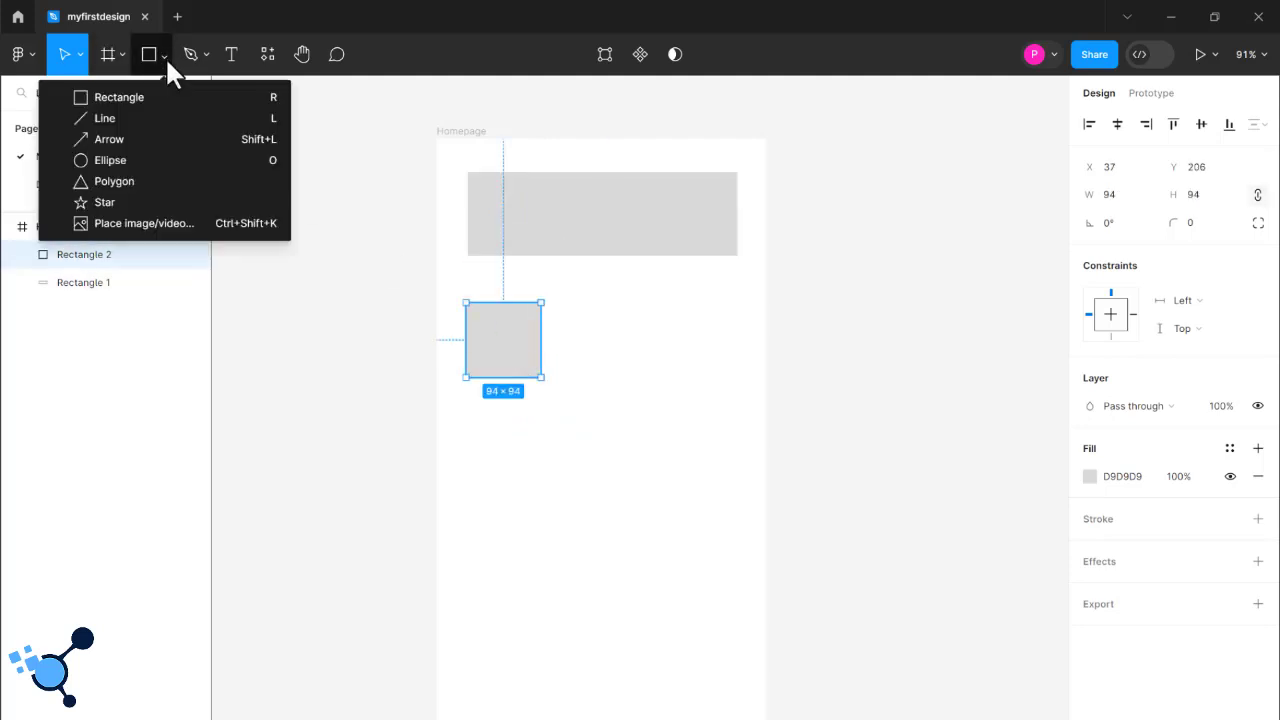
pyautogui.click(147, 160)
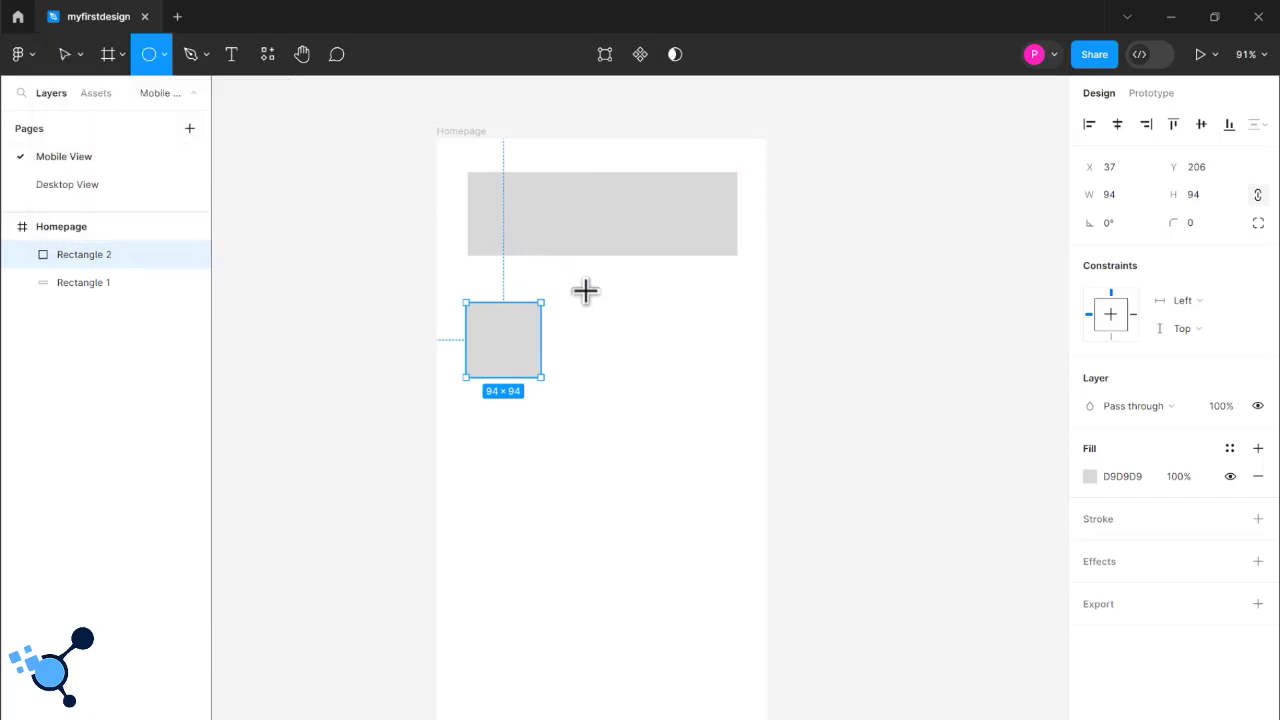
pyautogui.moveTo(568, 300); pyautogui.dragTo(637, 378)
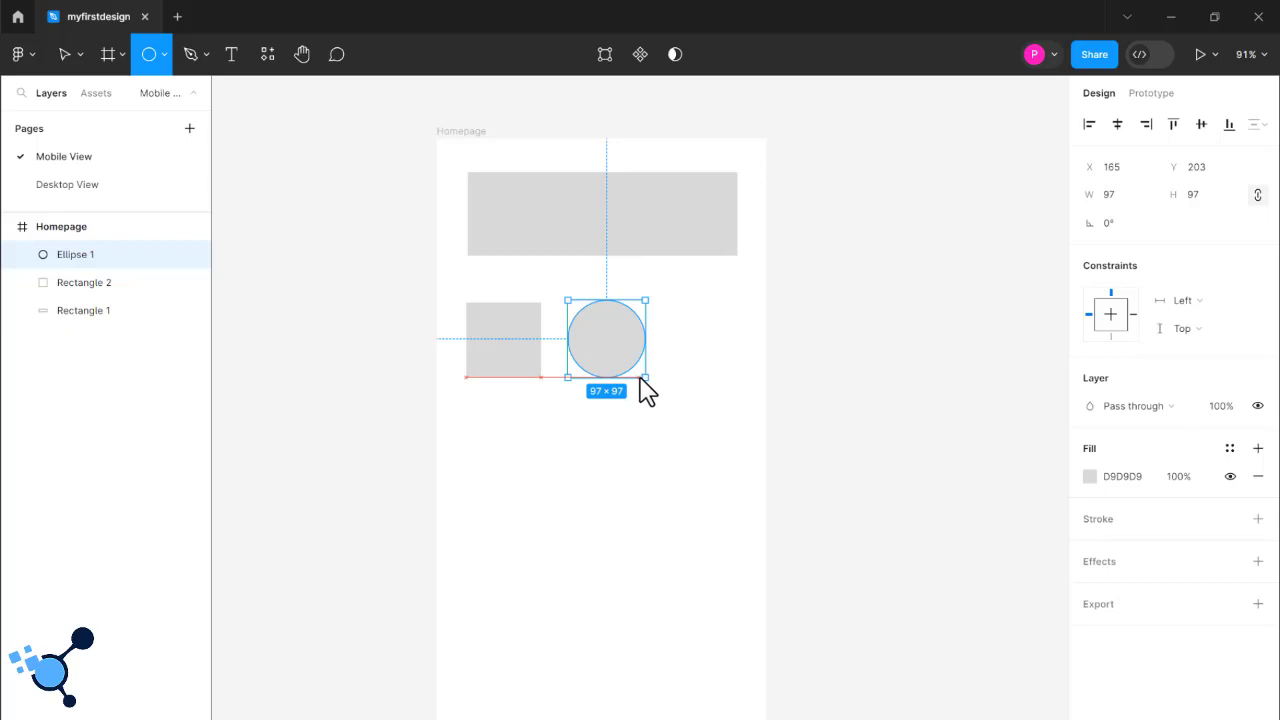
# - Draw a triangle about 169 × 169 with the Polygon tool below the square and circle
pyautogui.click(165, 60)
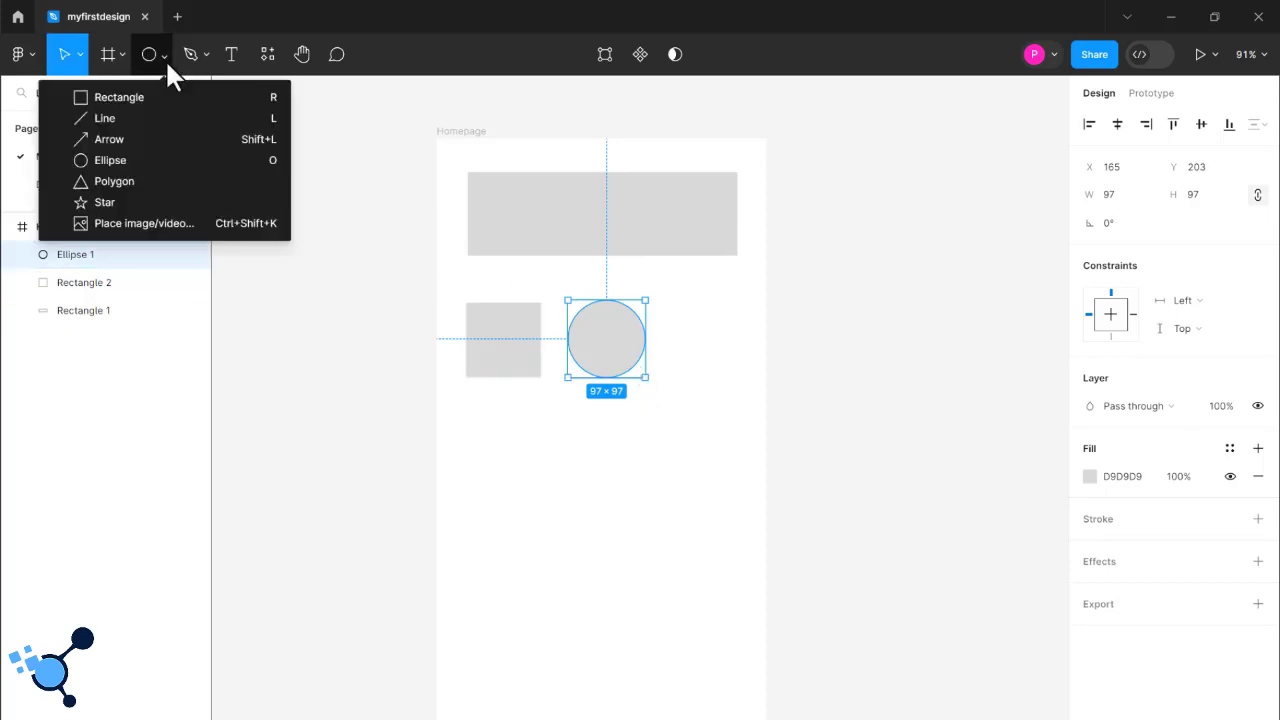
pyautogui.click(195, 175)
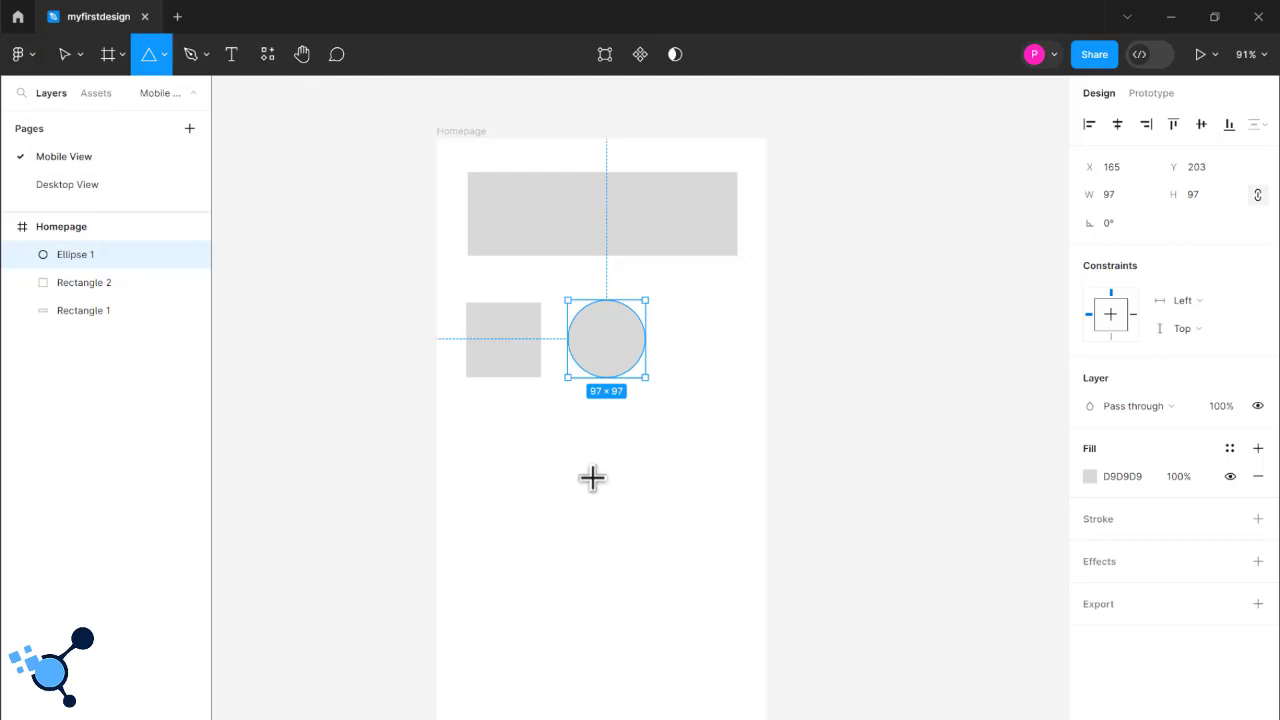
pyautogui.moveTo(490, 413); pyautogui.dragTo(626, 531)
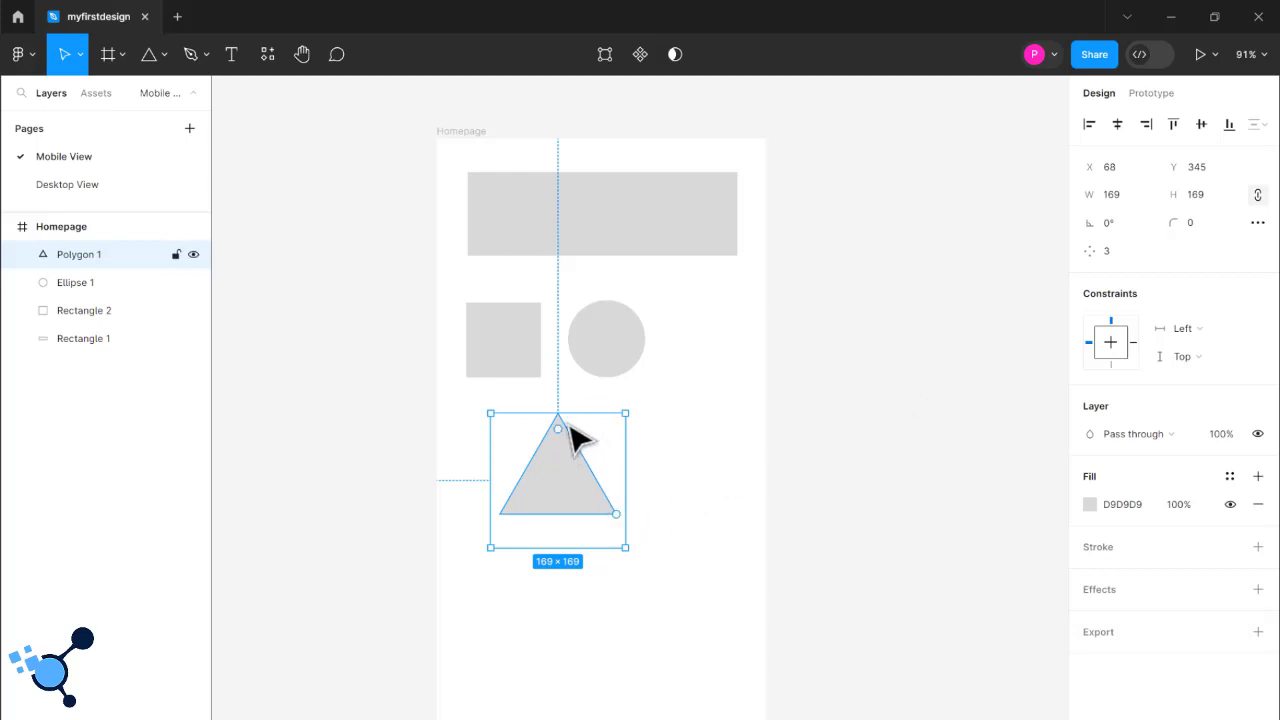
# - Set the polygon's corner count to 6 and raise it further to 13
pyautogui.click(1108, 254)
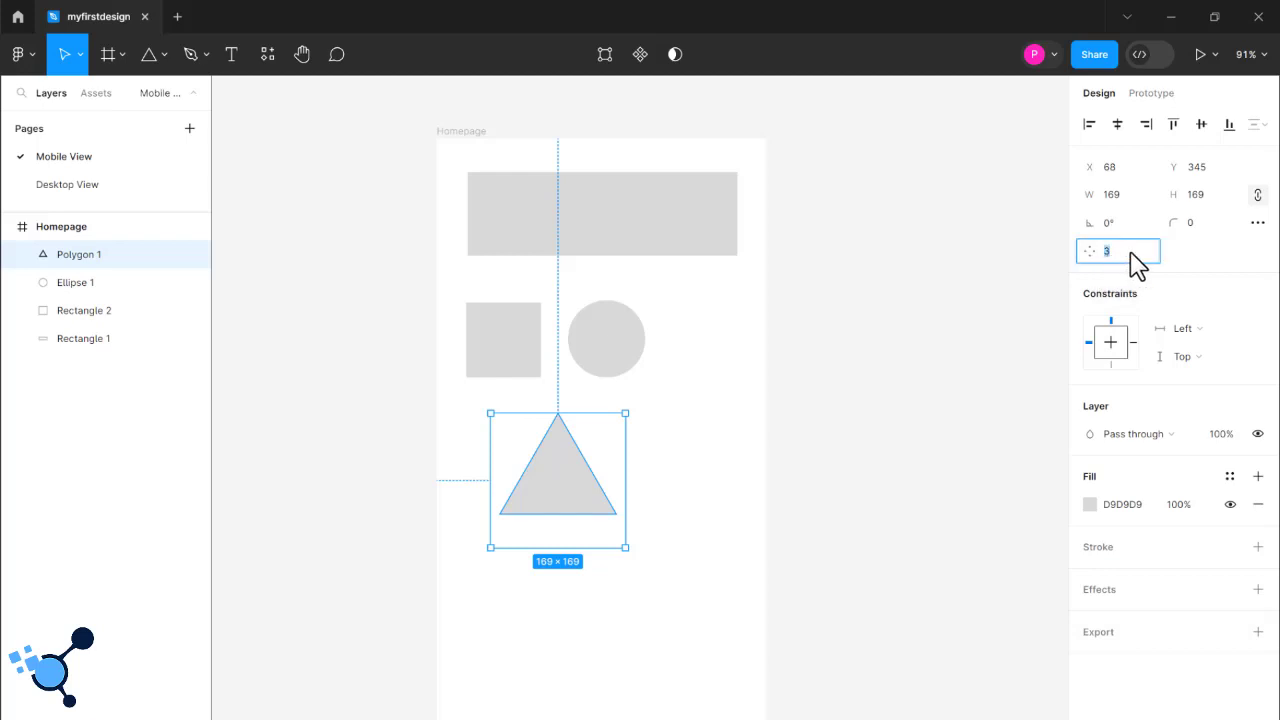
pyautogui.press('BackSpace')
pyautogui.press('Return')
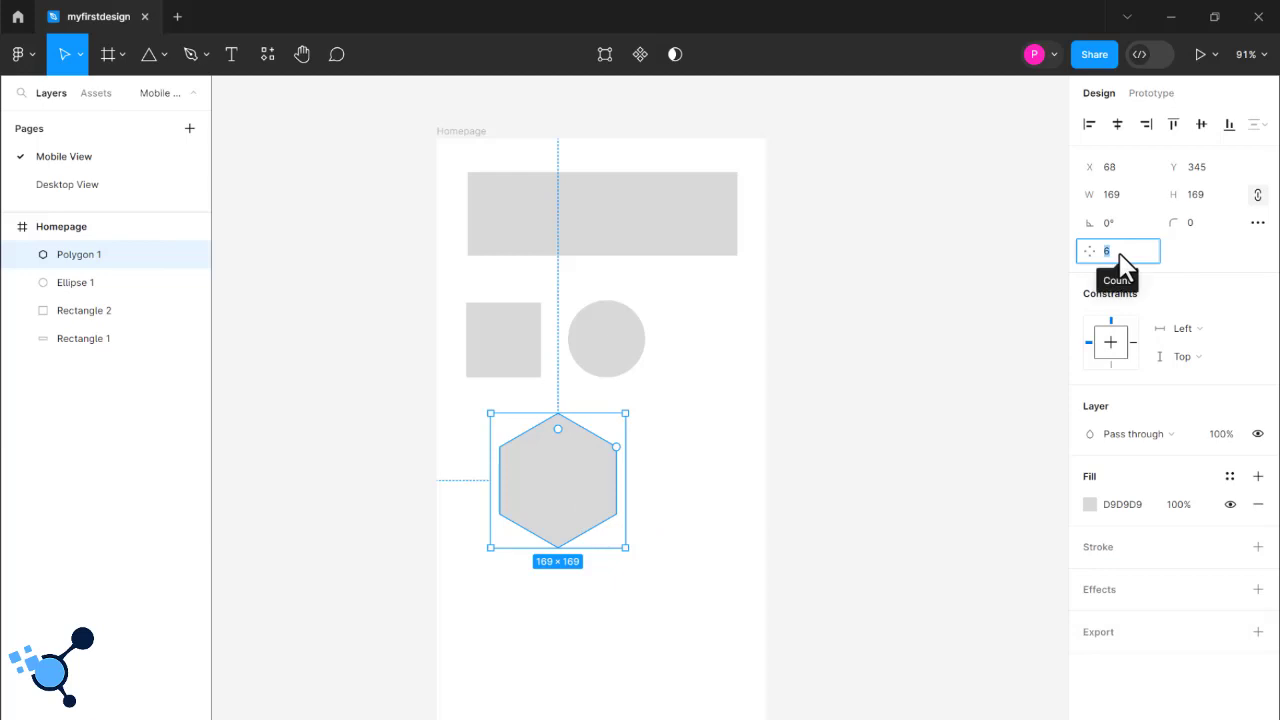
pyautogui.moveTo(1090, 252); pyautogui.dragTo(1180, 261)
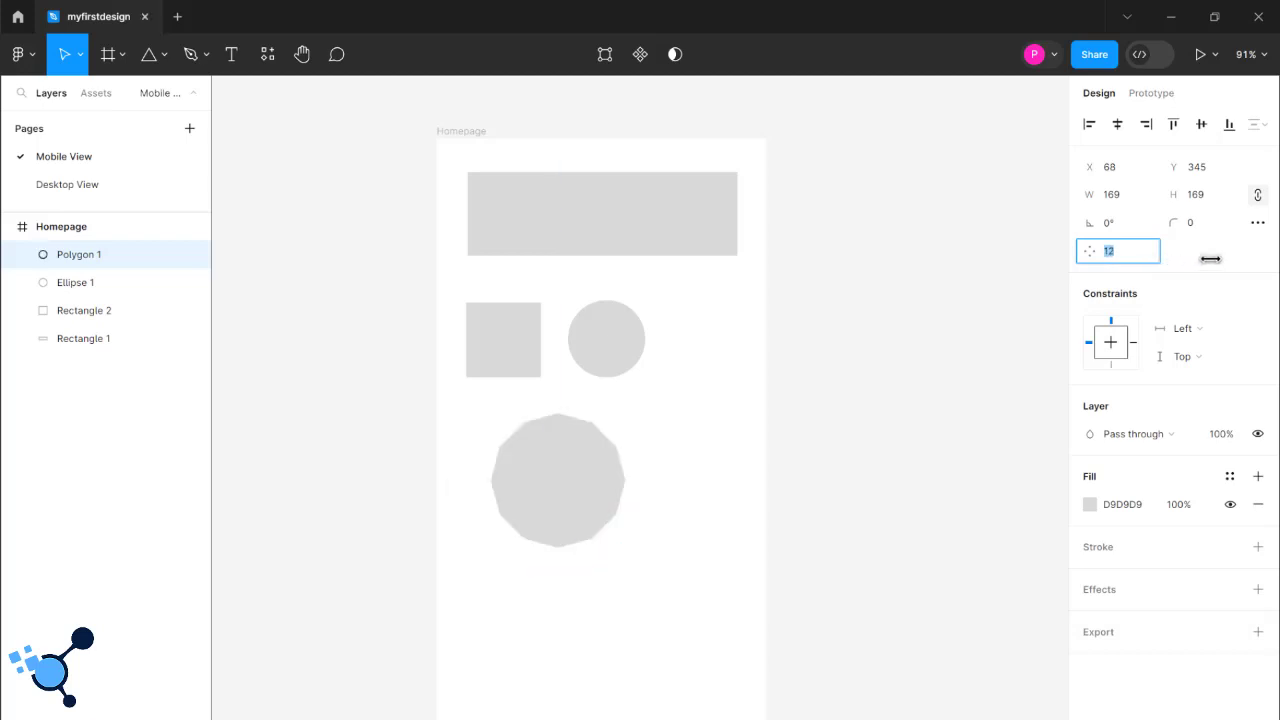
pyautogui.moveTo(1226, 259); pyautogui.dragTo(1240, 259)
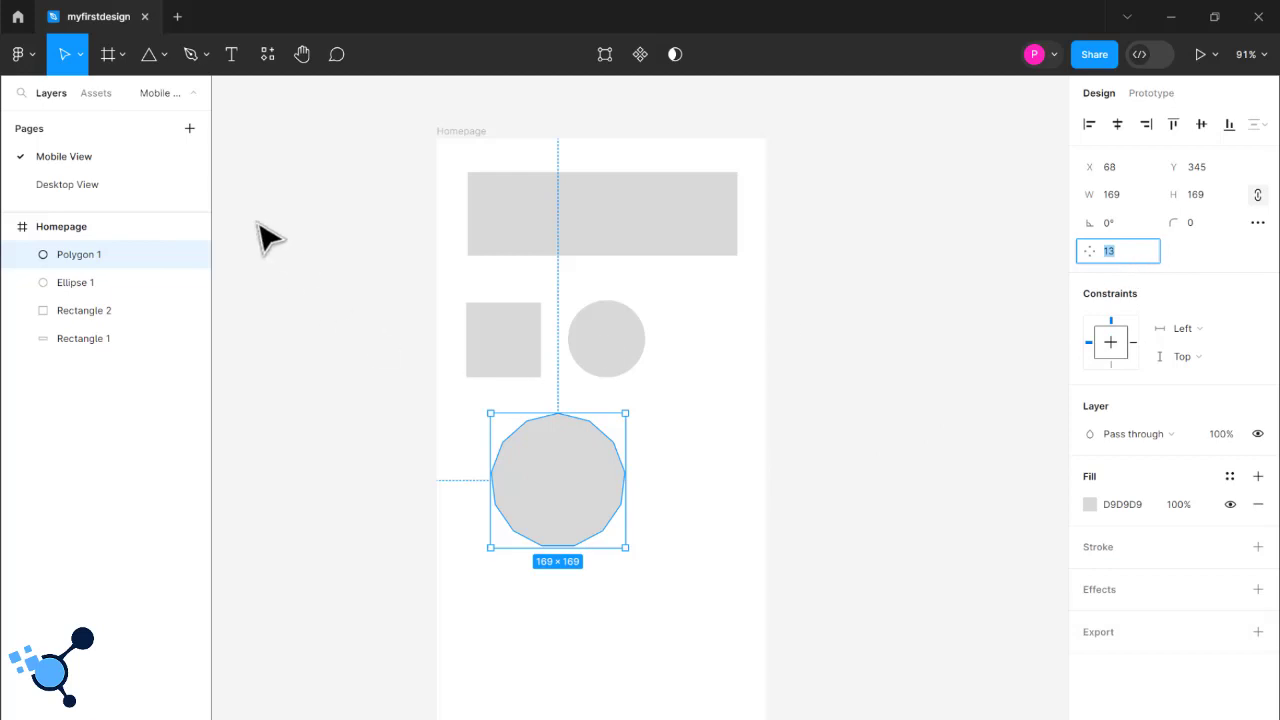
# - Draw a star about 191 × 191 between the polygon and the Homepage frame's right edge, and set its point count to 10
pyautogui.click(150, 62)
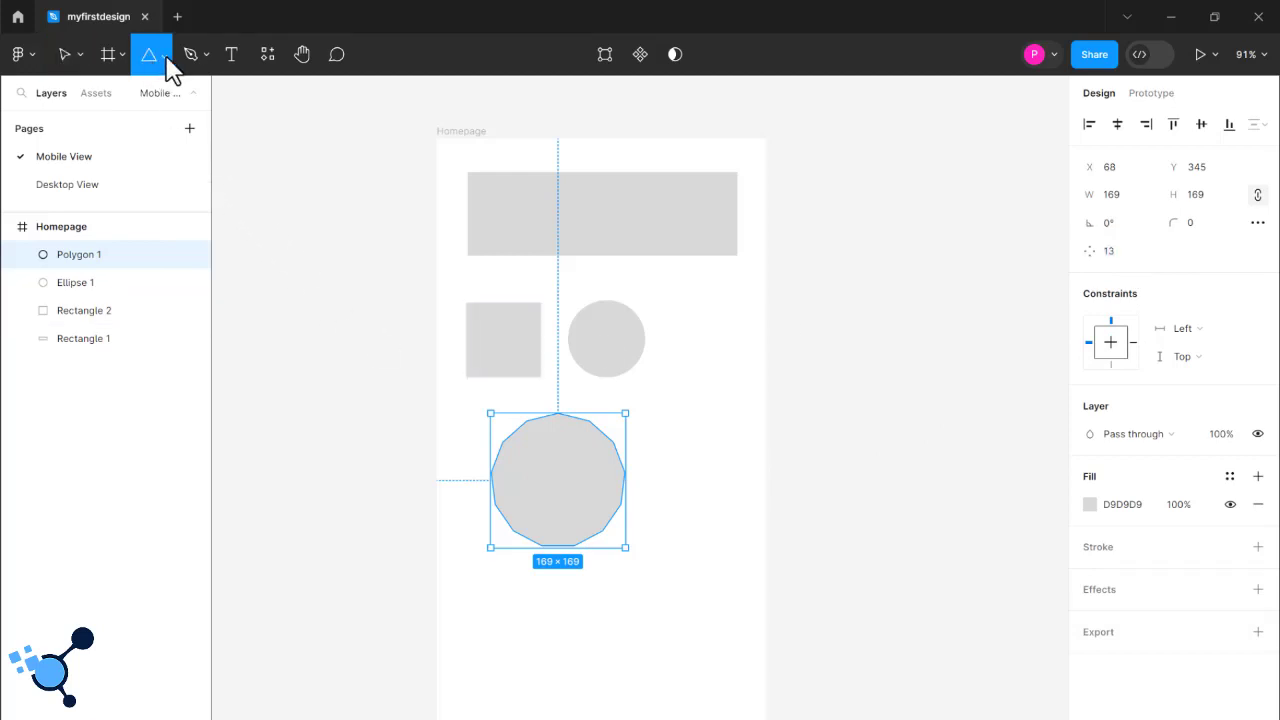
pyautogui.click(165, 58)
pyautogui.click(131, 202)
pyautogui.moveTo(669, 432); pyautogui.dragTo(743, 597)
pyautogui.moveTo(693, 510)
pyautogui.mouseDown()
pyautogui.moveTo(671, 528)
pyautogui.moveTo(700, 514)
pyautogui.mouseUp()
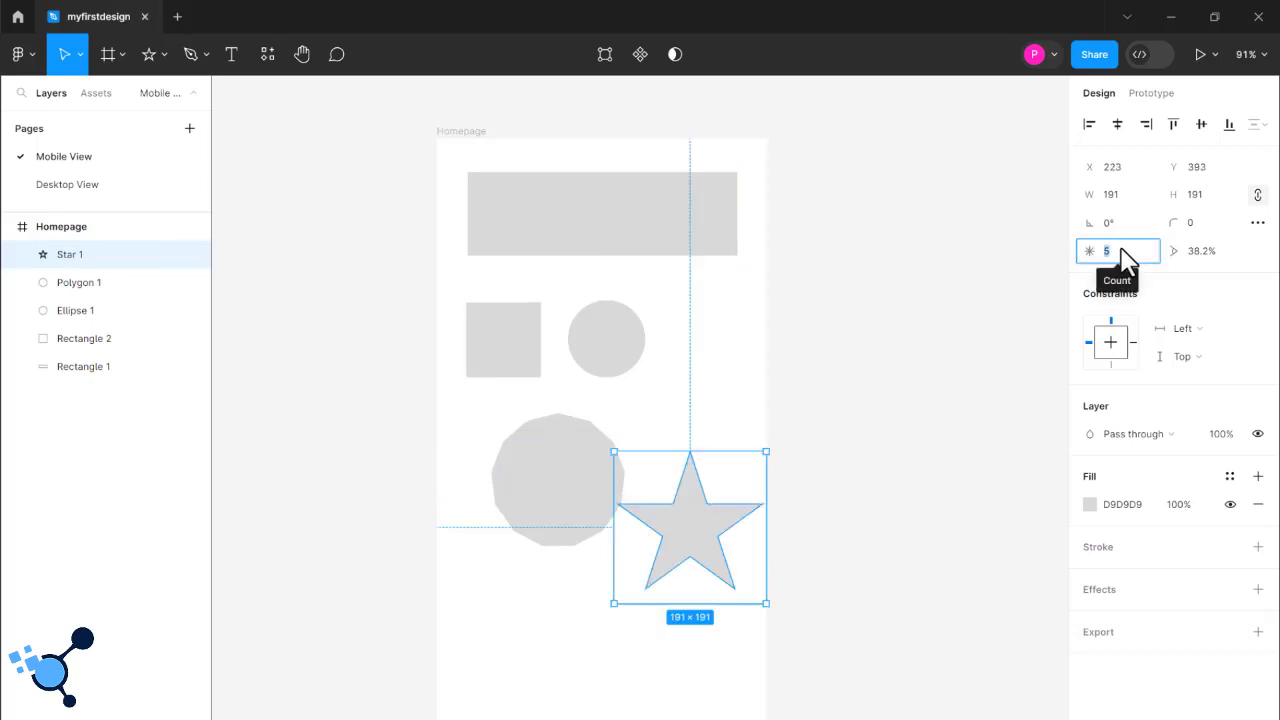
pyautogui.write('10')
pyautogui.press('Return')
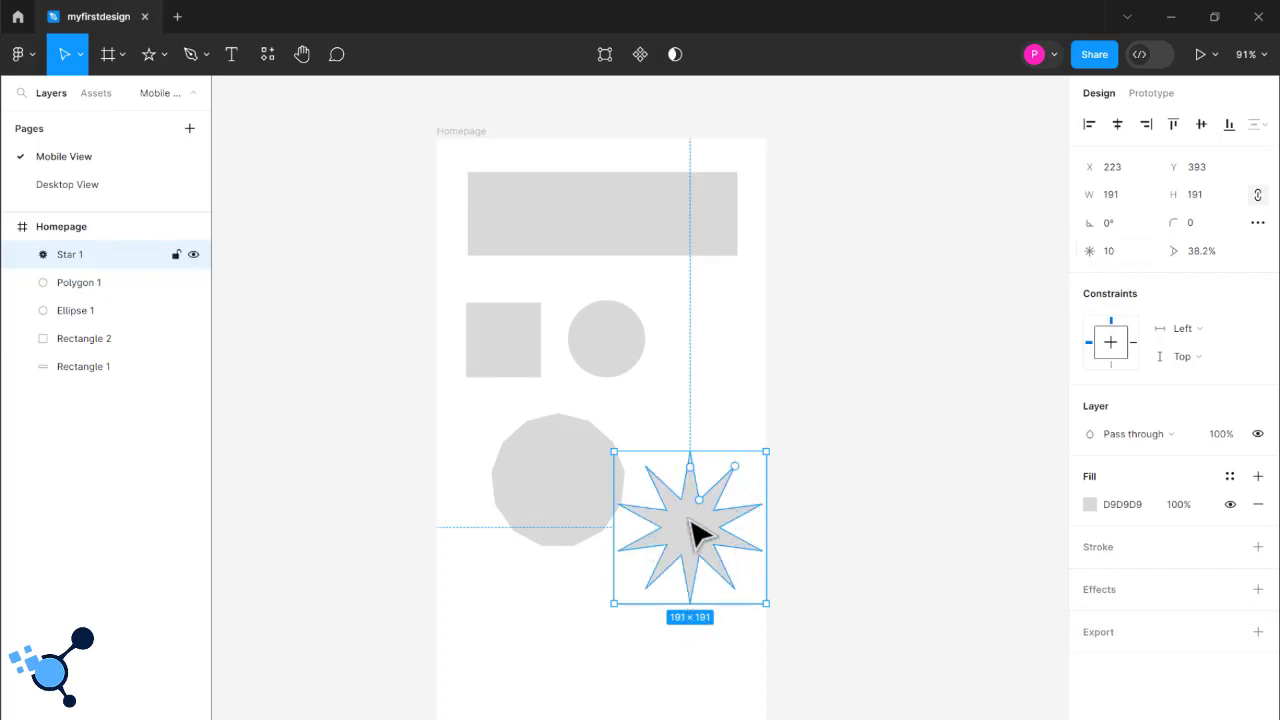
# - Set the star's ratio to 20% and raise it to 60%
pyautogui.click(1212, 259)
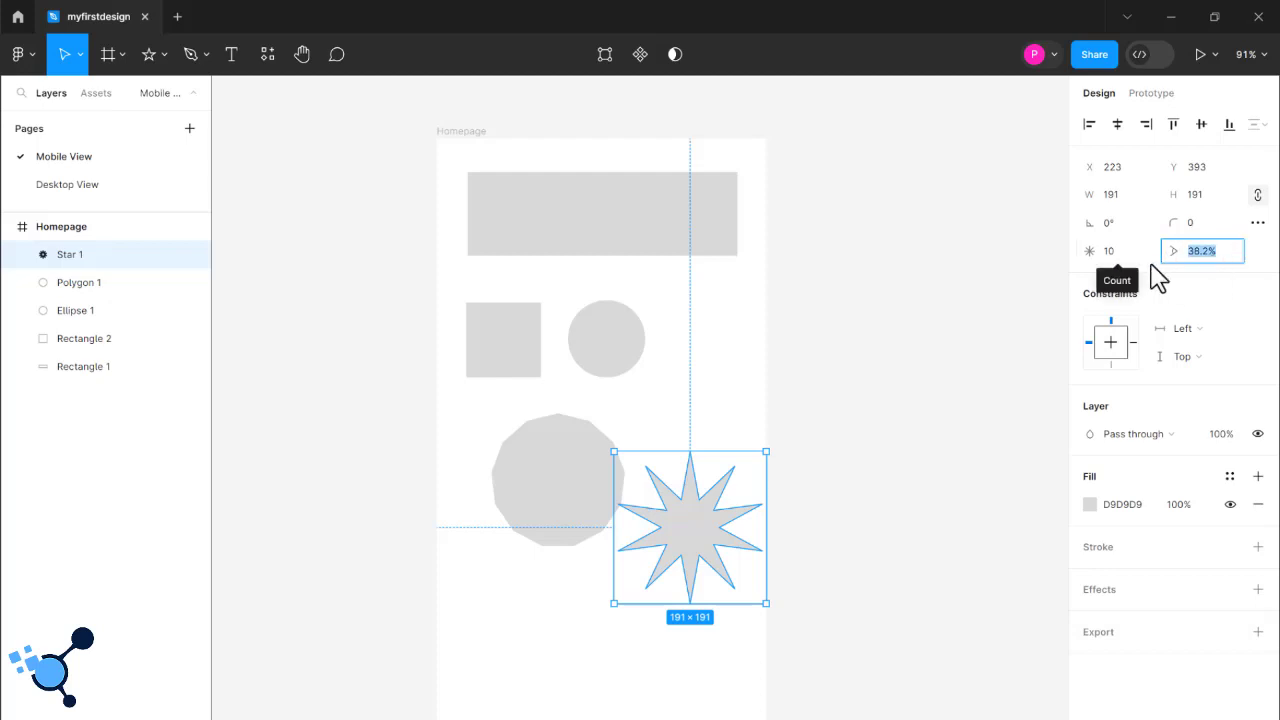
pyautogui.write('20')
pyautogui.press('Return')
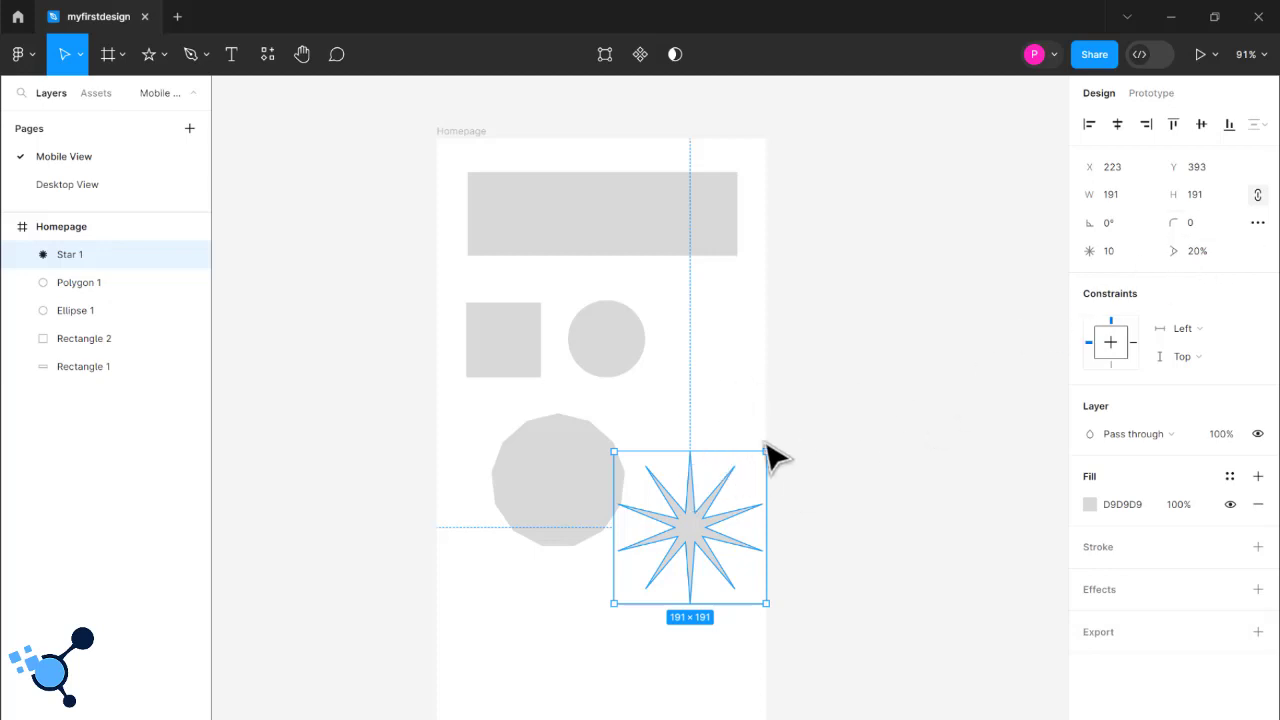
pyautogui.click(1203, 253)
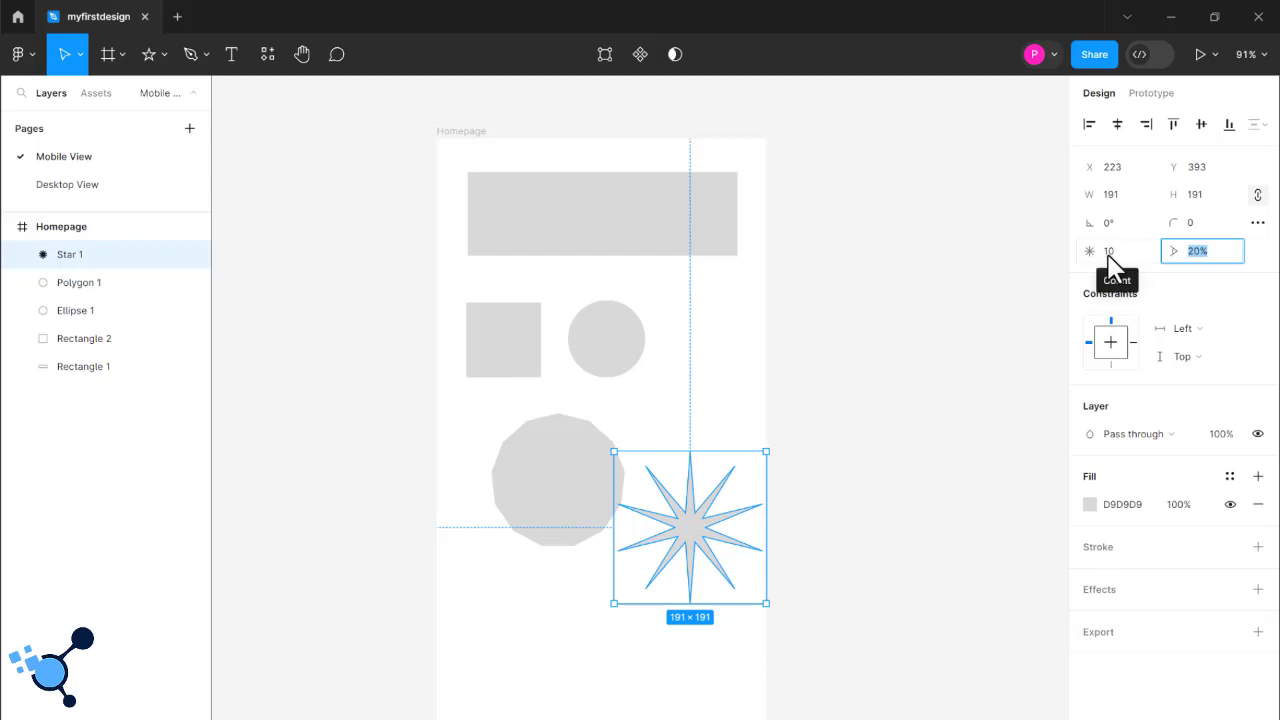
pyautogui.write('60')
pyautogui.press('Return')
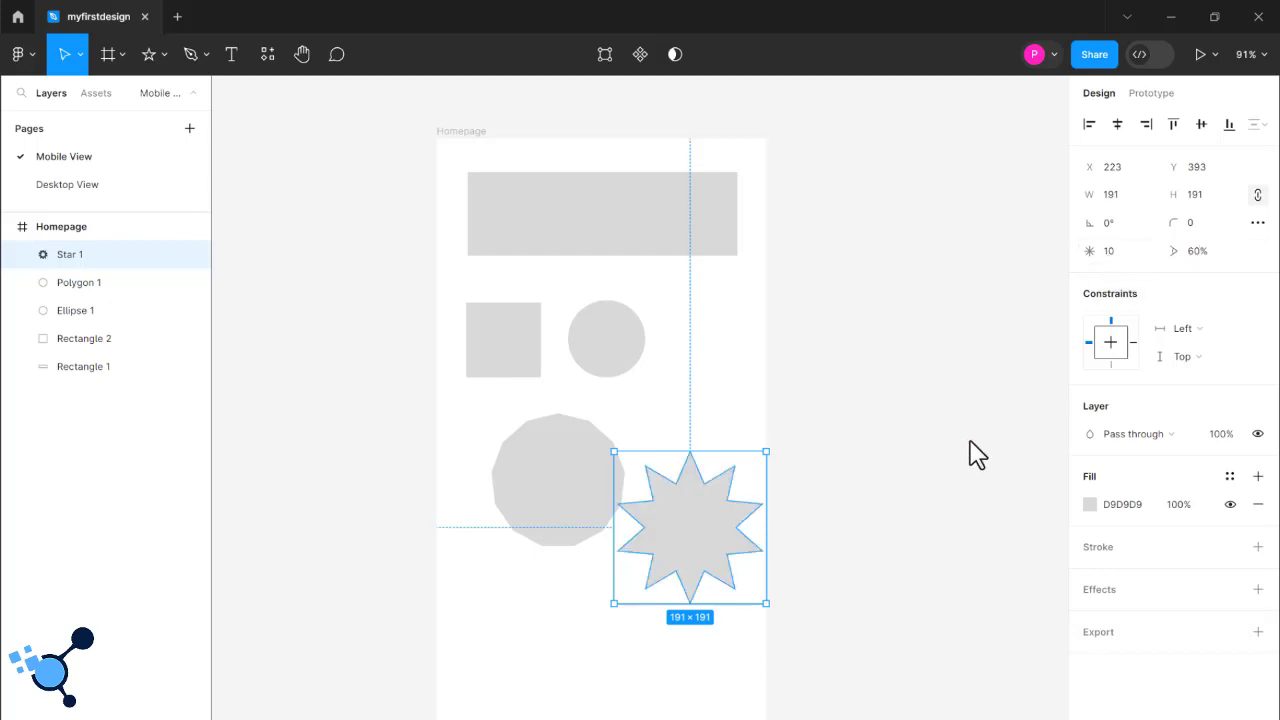
pyautogui.click(1193, 251)
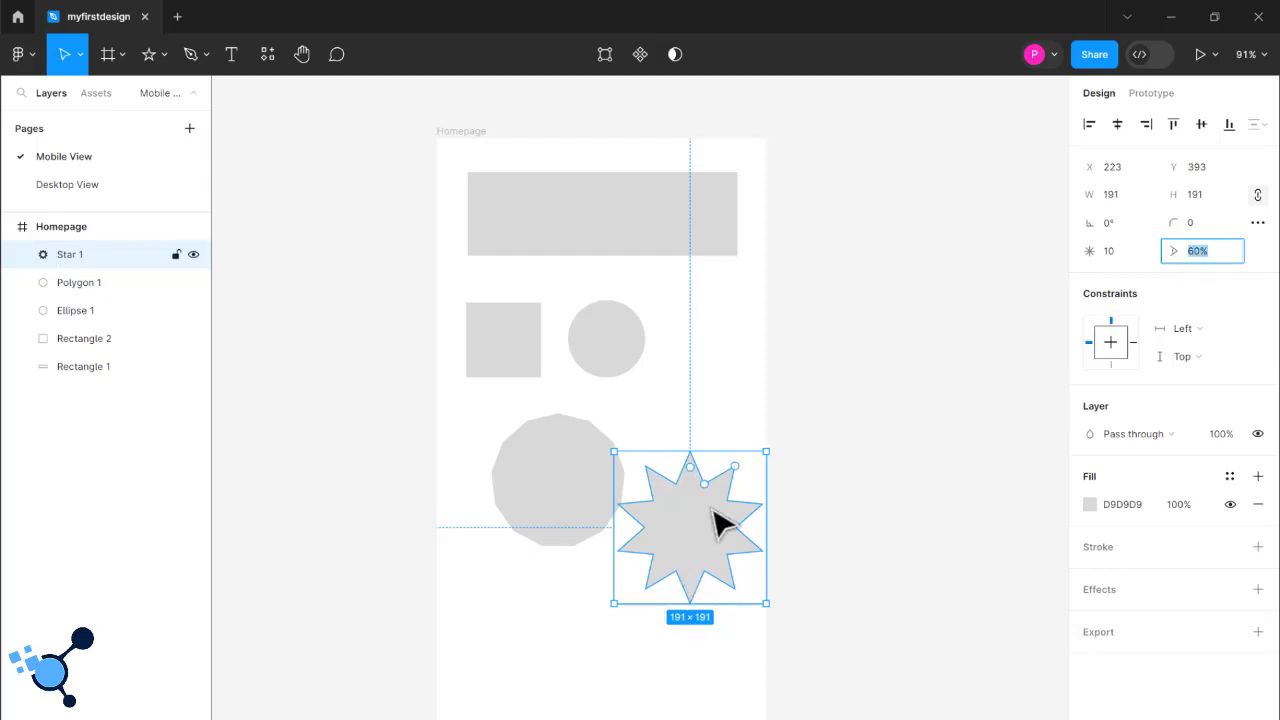
# - Move the 13-sided polygon to about X 40, Y 330 under the square and shrink it to about 91 × 91
pyautogui.click(560, 495)
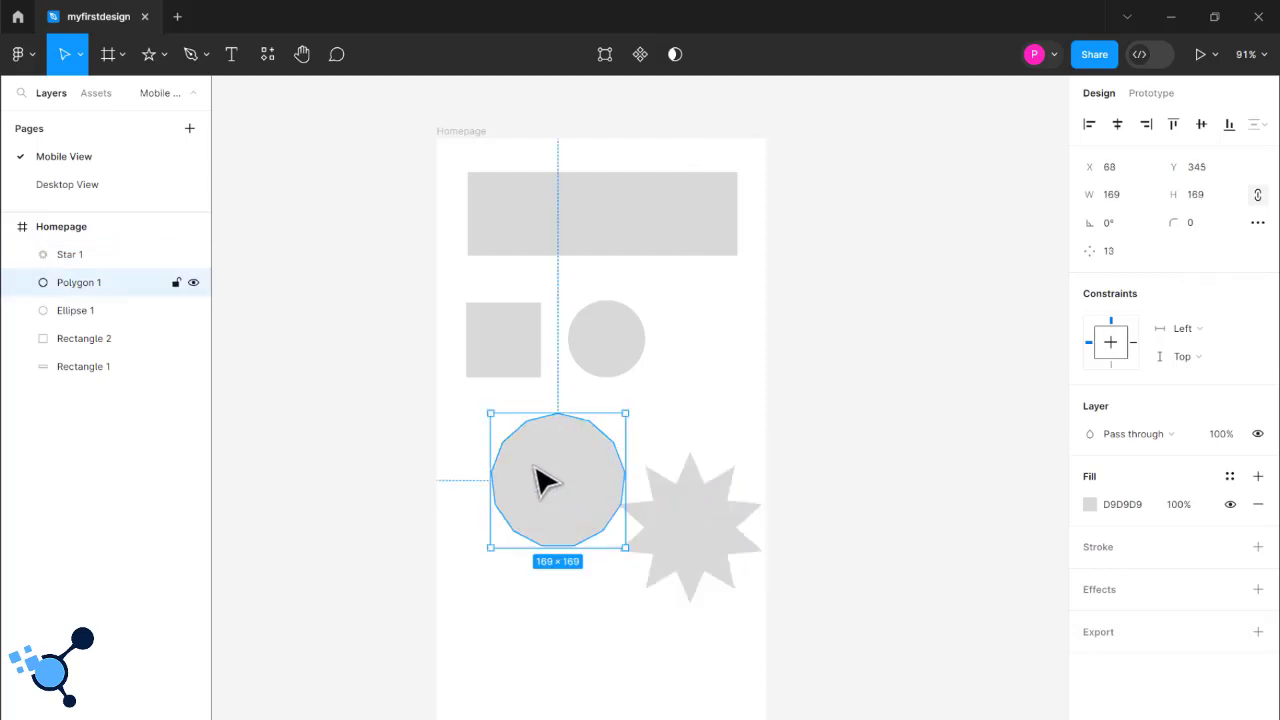
pyautogui.moveTo(538, 473); pyautogui.dragTo(534, 470)
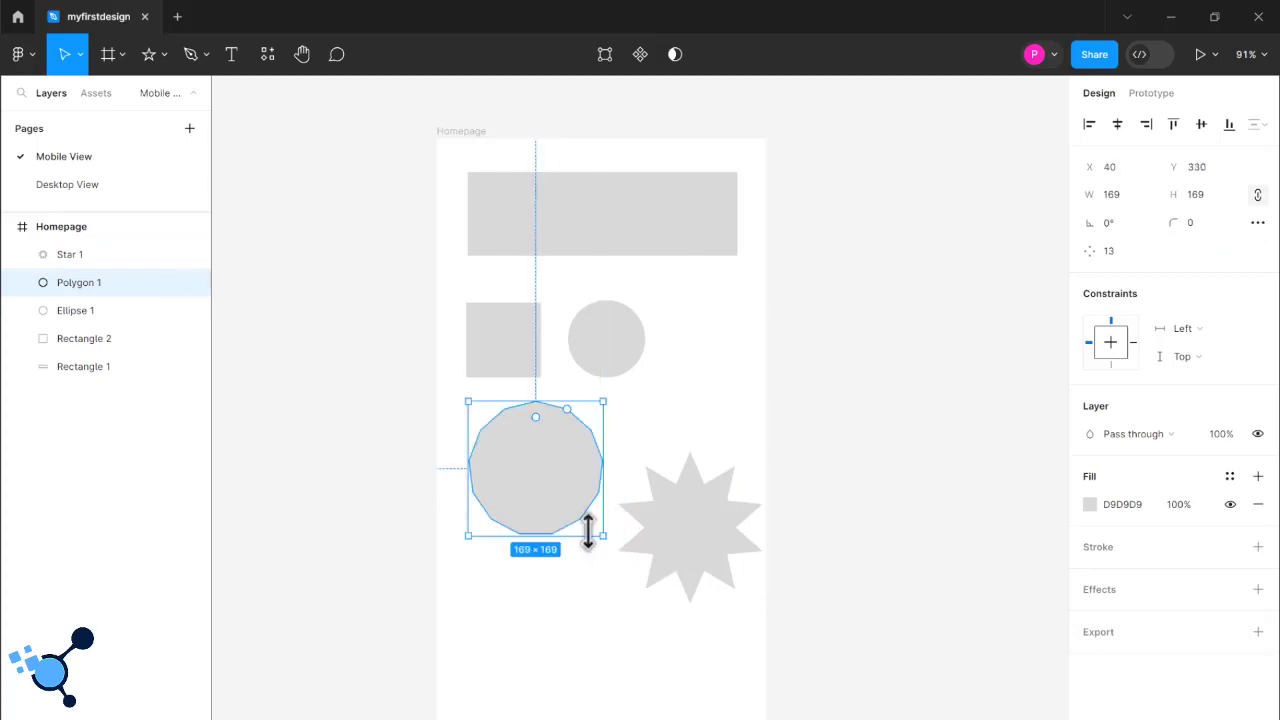
pyautogui.moveTo(603, 534); pyautogui.dragTo(537, 462)
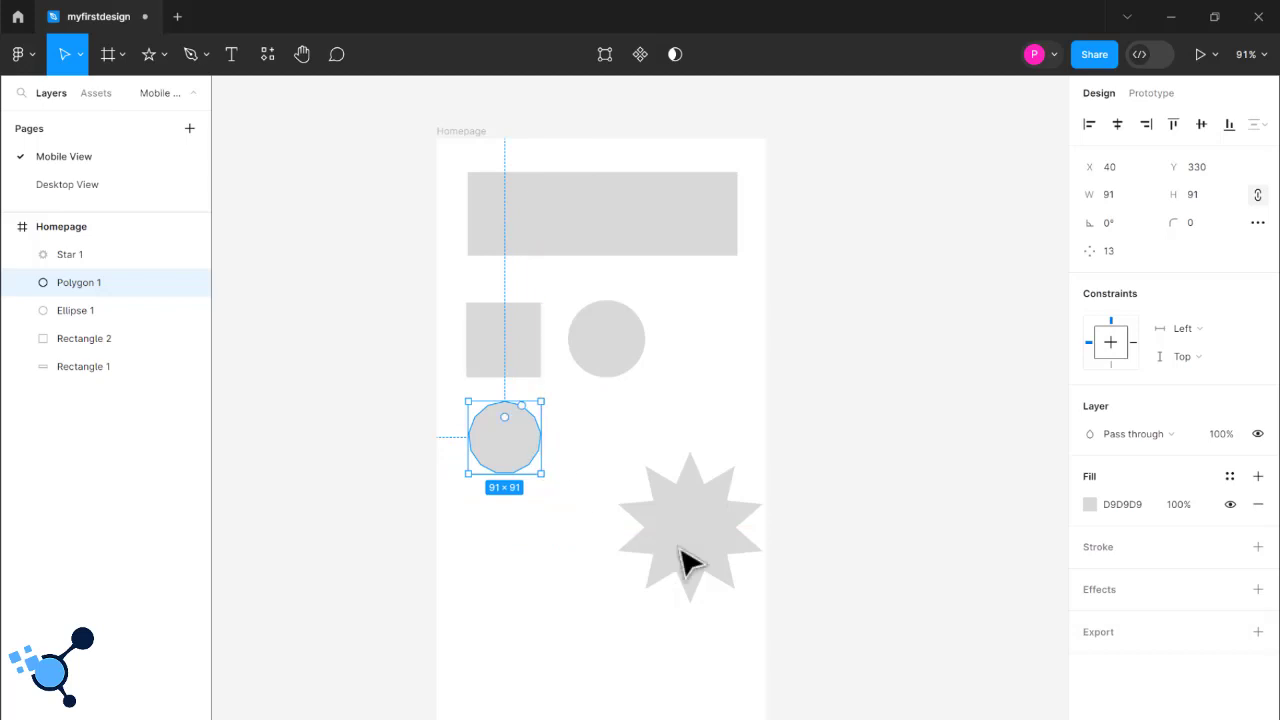
# - Move the star to about X 176, Y 318 under the circle, shrink it to about 96 × 96 and deselect it
pyautogui.moveTo(698, 548); pyautogui.dragTo(658, 479)
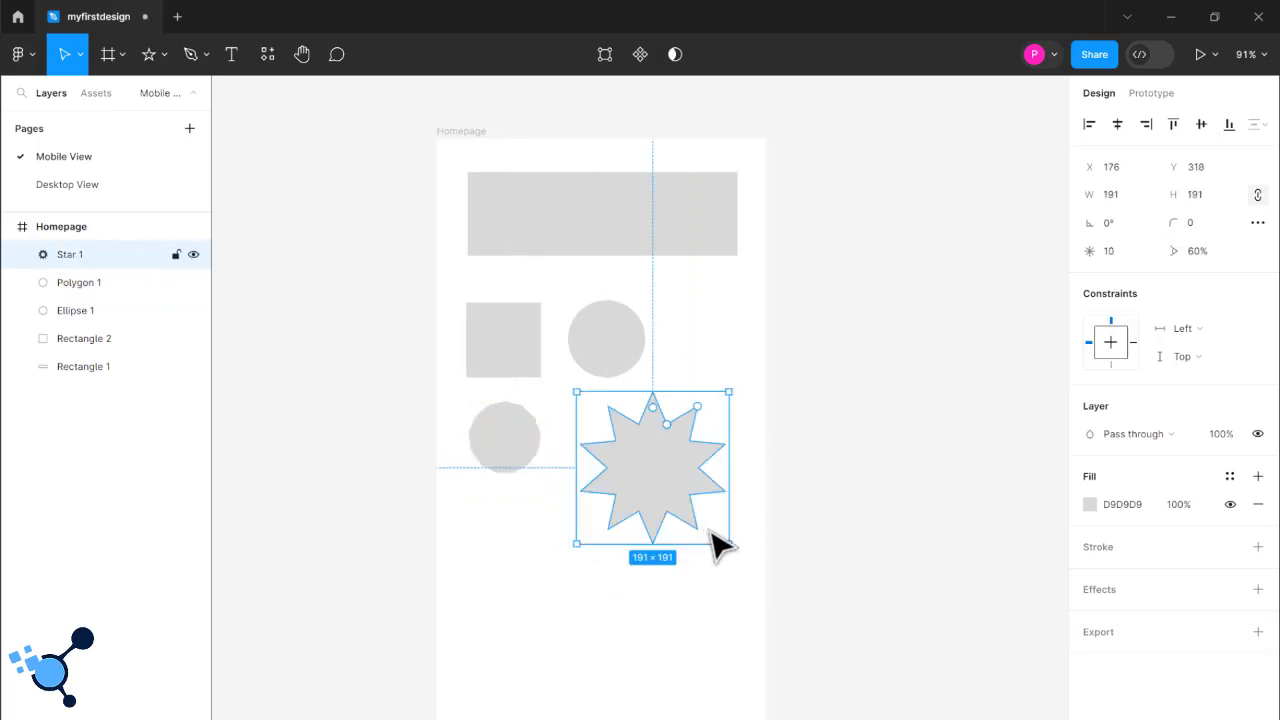
pyautogui.moveTo(723, 540); pyautogui.dragTo(650, 448)
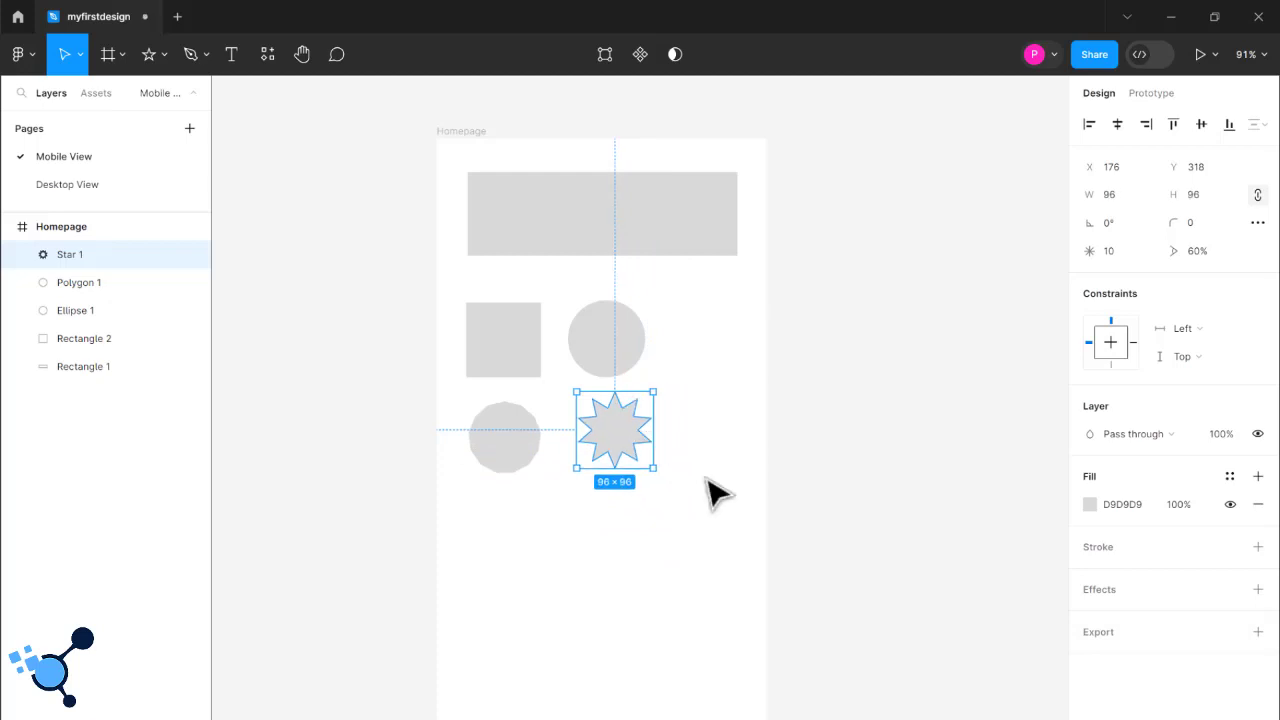
pyautogui.click(420, 322)
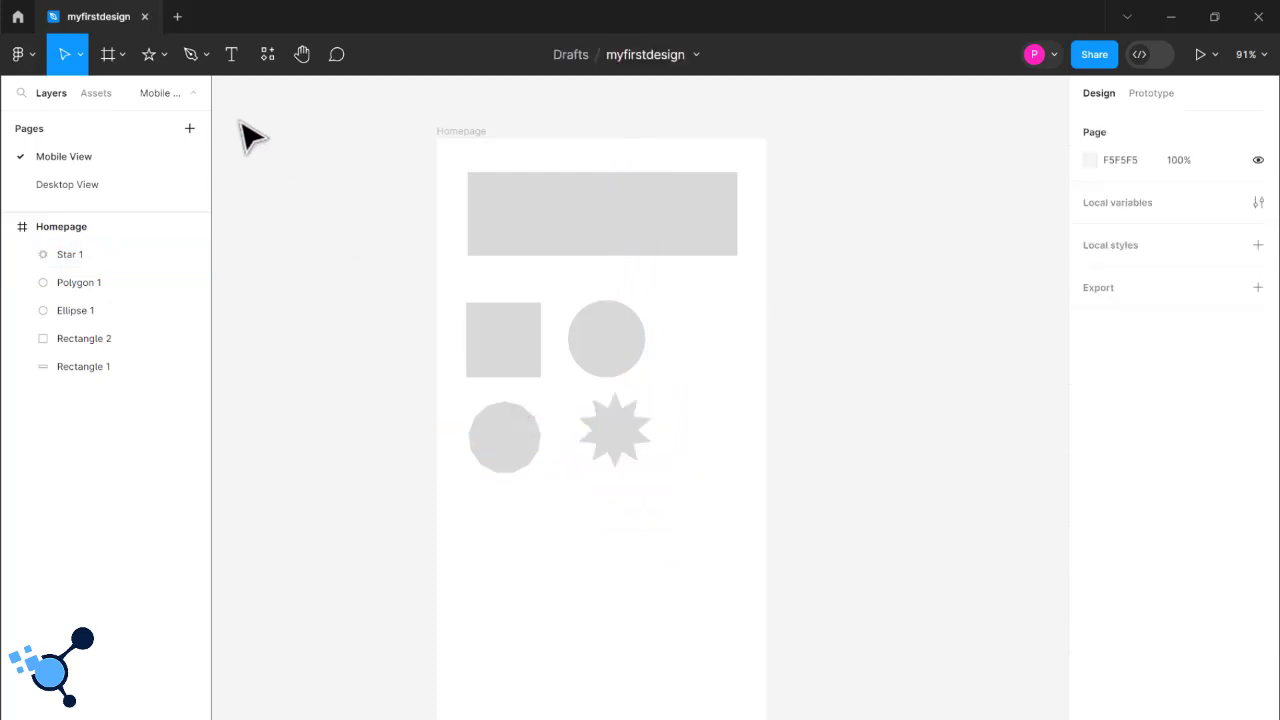
# - Draw a horizontal arrow about 258 long, pointing right, below the polygon and star
pyautogui.click(160, 54)
pyautogui.click(138, 140)
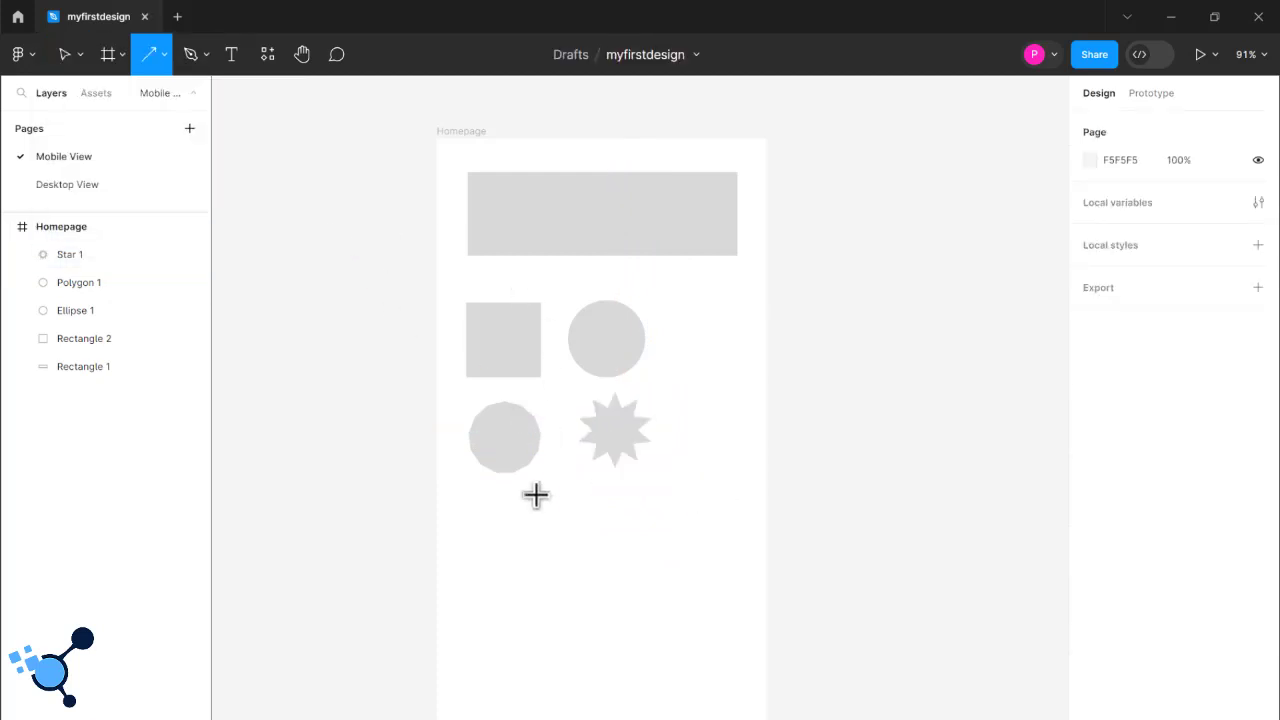
pyautogui.moveTo(468, 530); pyautogui.dragTo(672, 530)
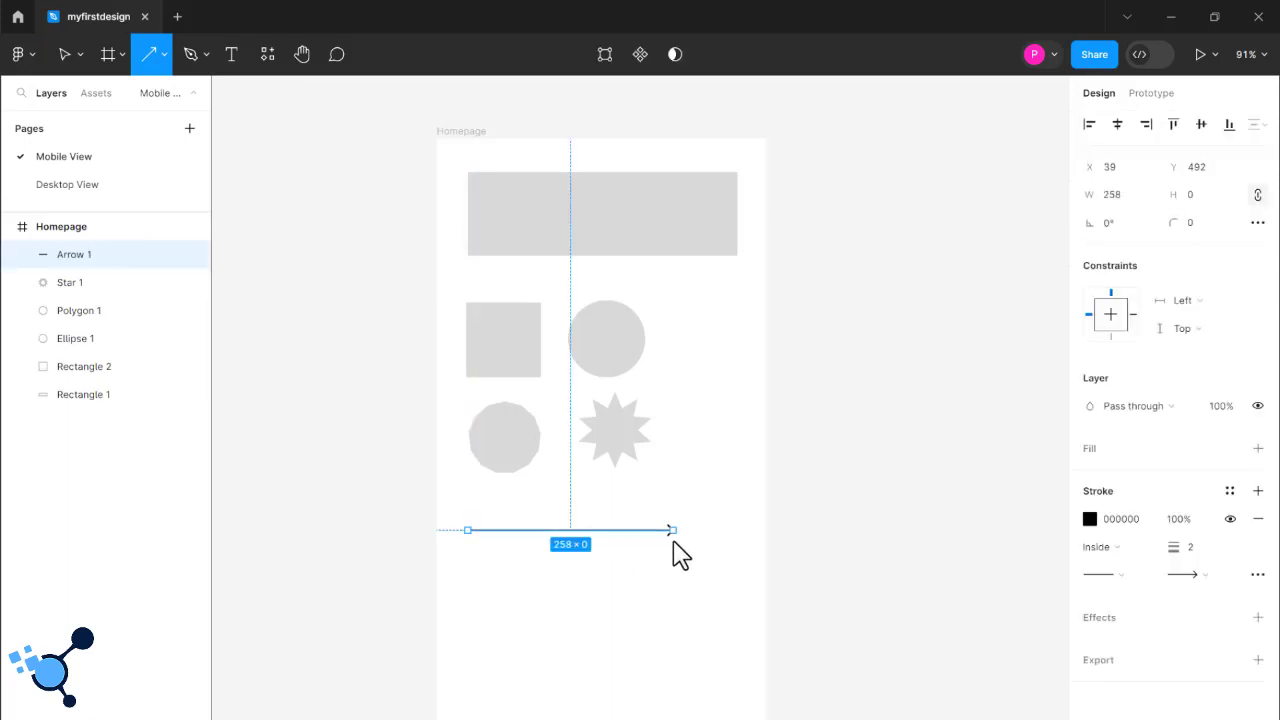
pyautogui.click(736, 518)
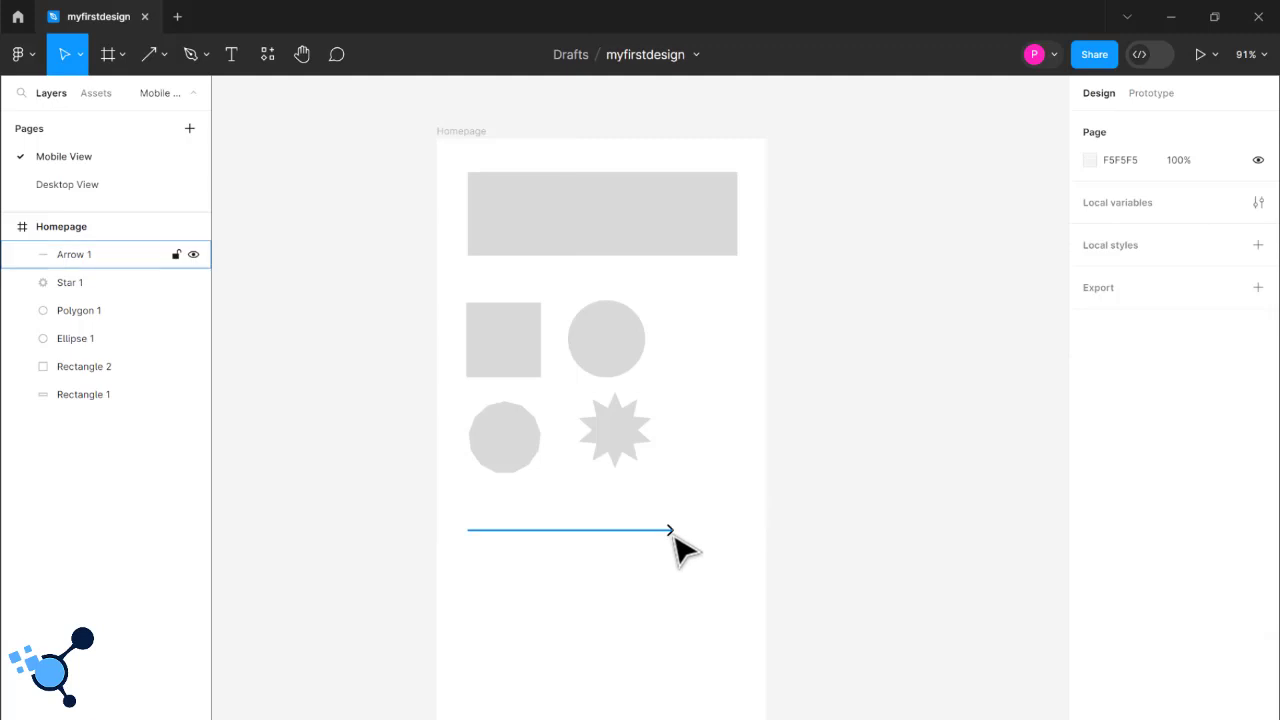
# - Set the arrow's stroke thickness to 10 and deselect it
pyautogui.click(673, 534)
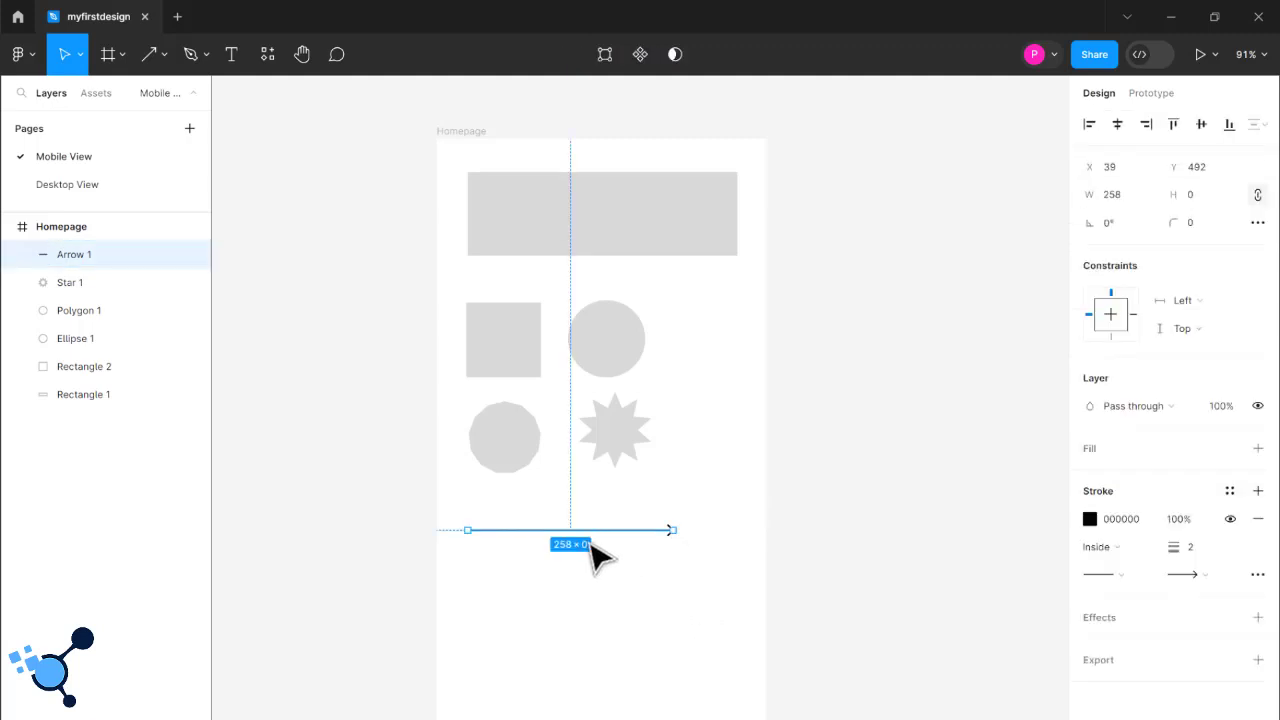
pyautogui.click(597, 557)
pyautogui.click(668, 535)
pyautogui.press('Return')
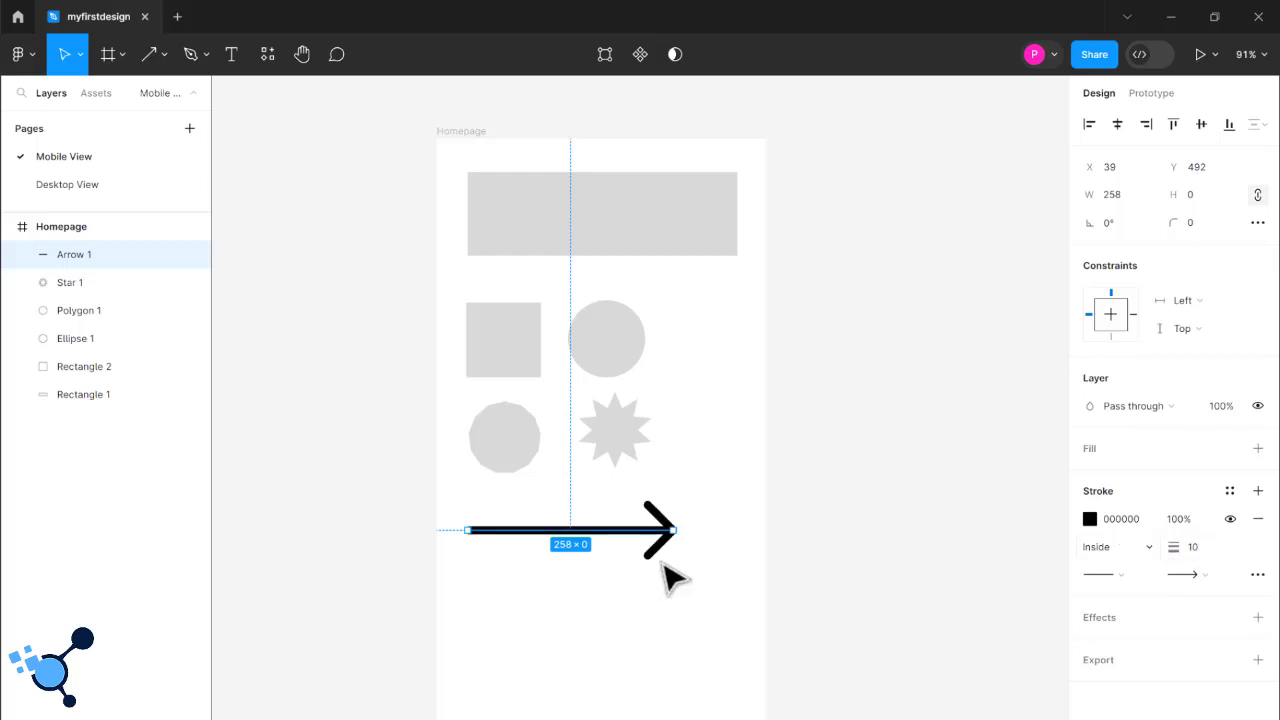
pyautogui.click(645, 622)
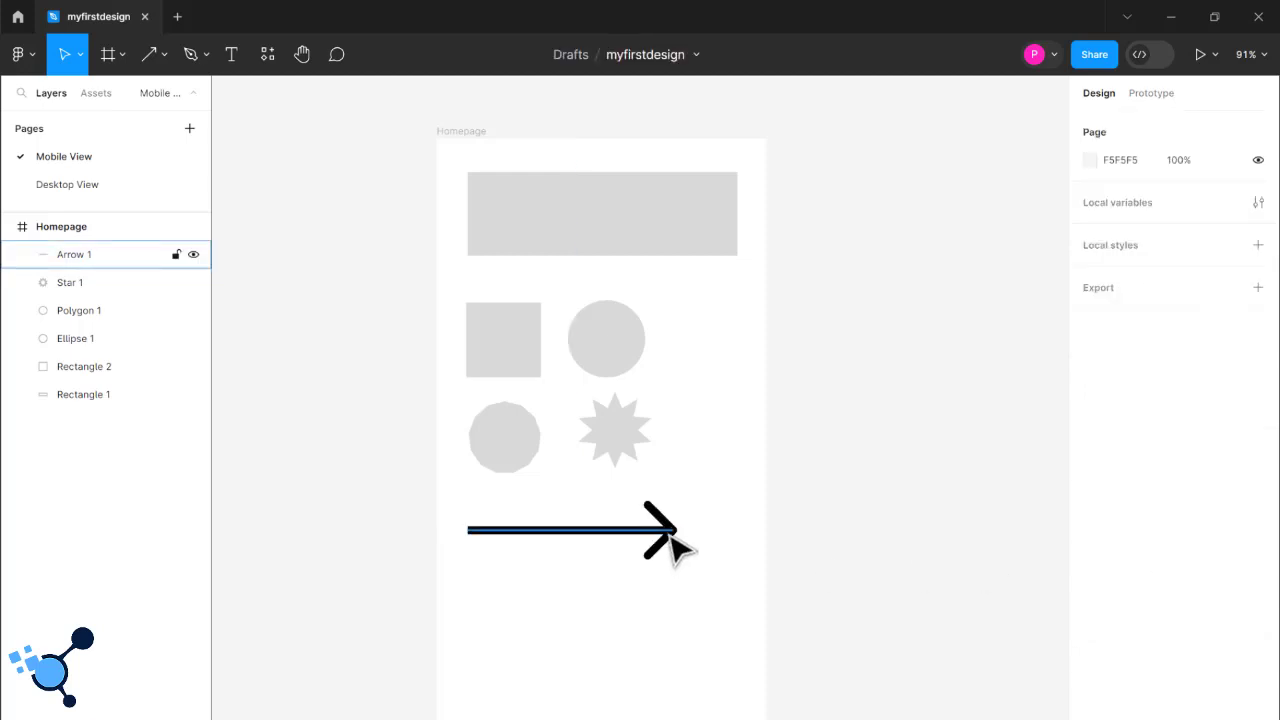
# - Change the end point style of the arrow to Circle arrow and leave the arrow selected
pyautogui.click(672, 545)
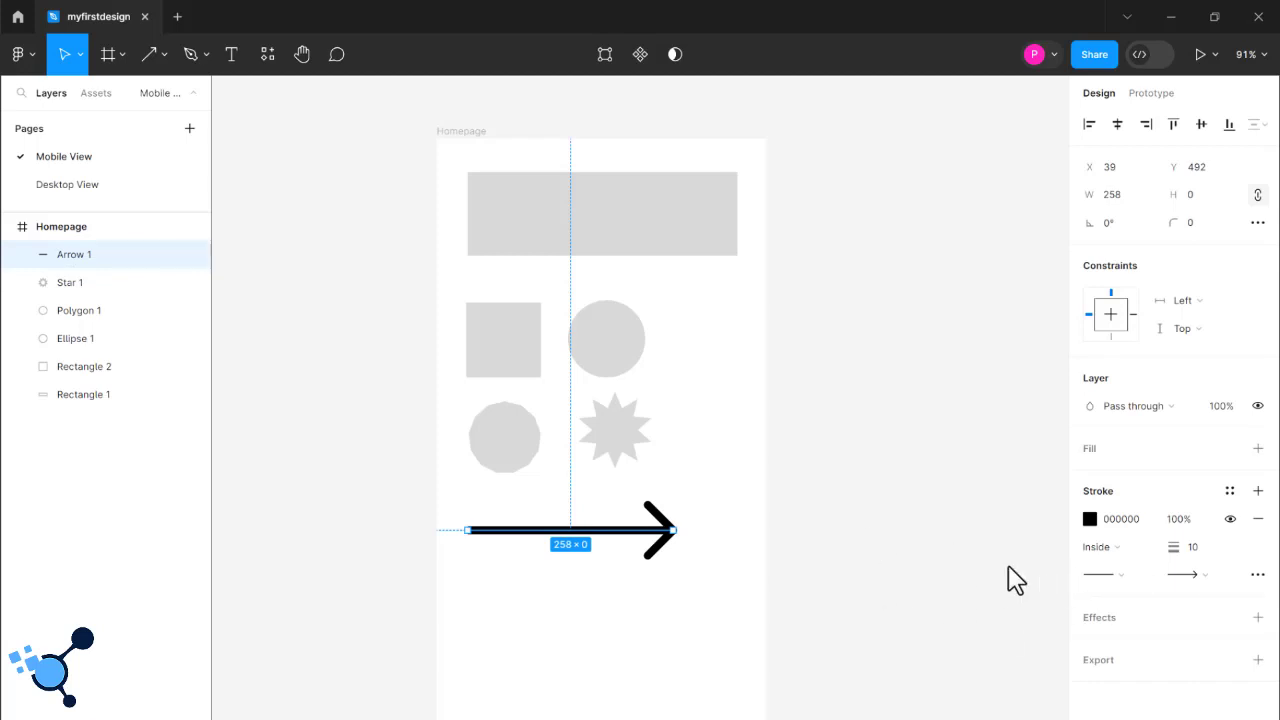
pyautogui.click(1205, 576)
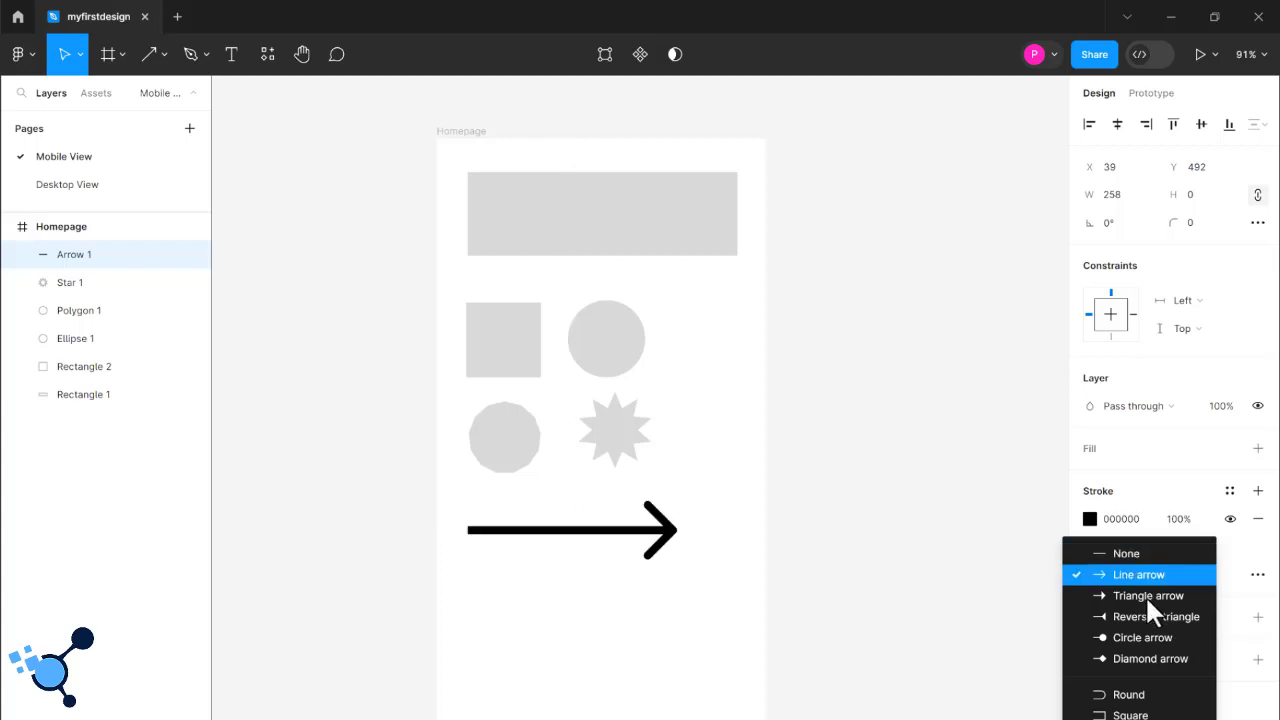
pyautogui.click(1145, 640)
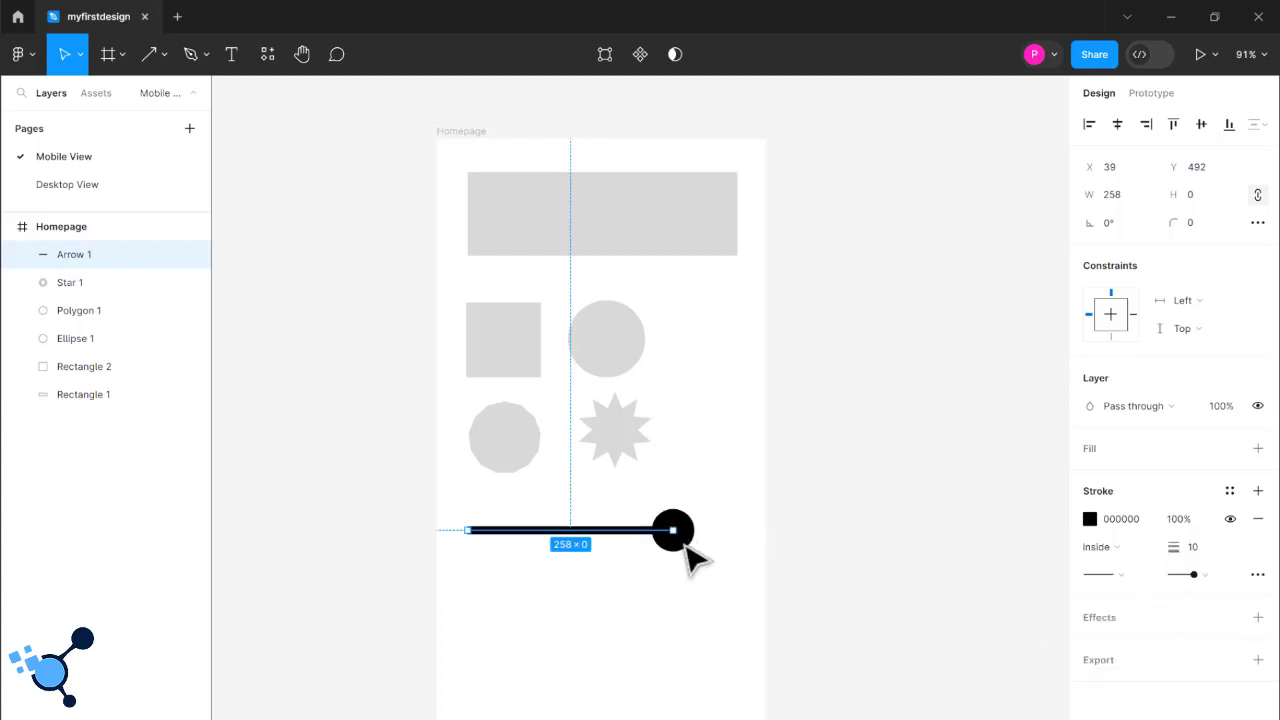
pyautogui.press('Escape')
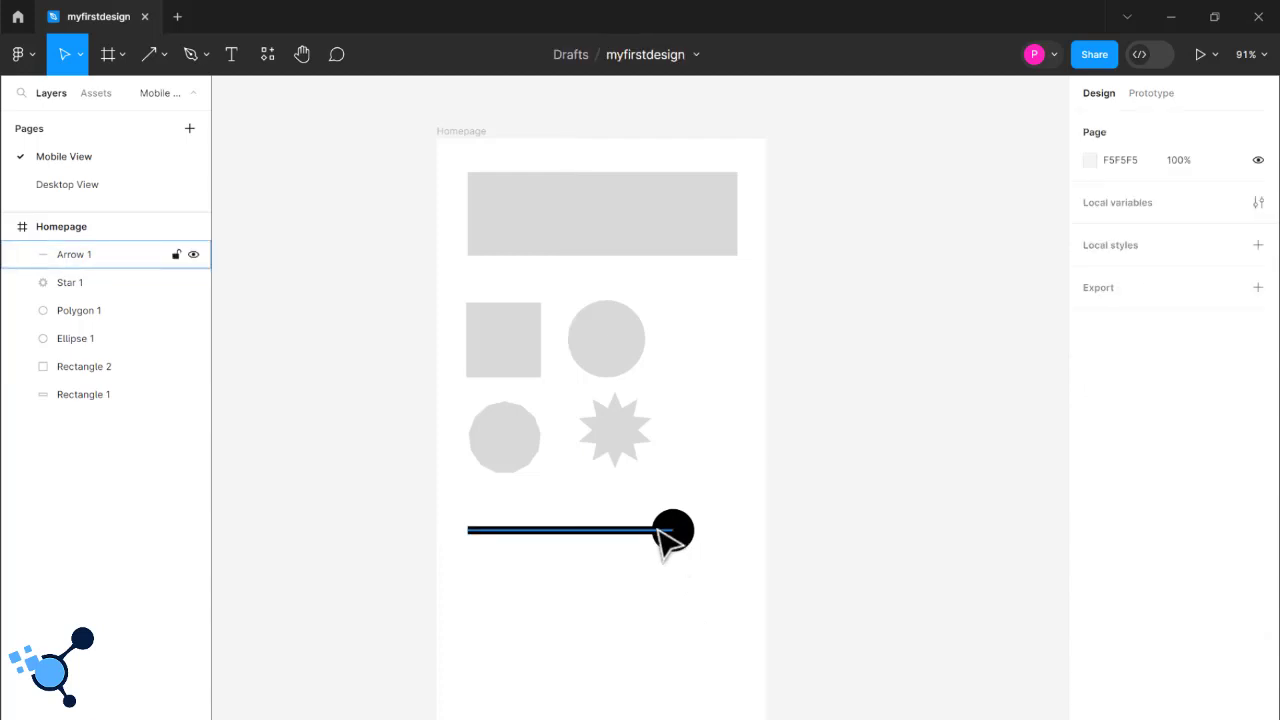
pyautogui.click(658, 530)
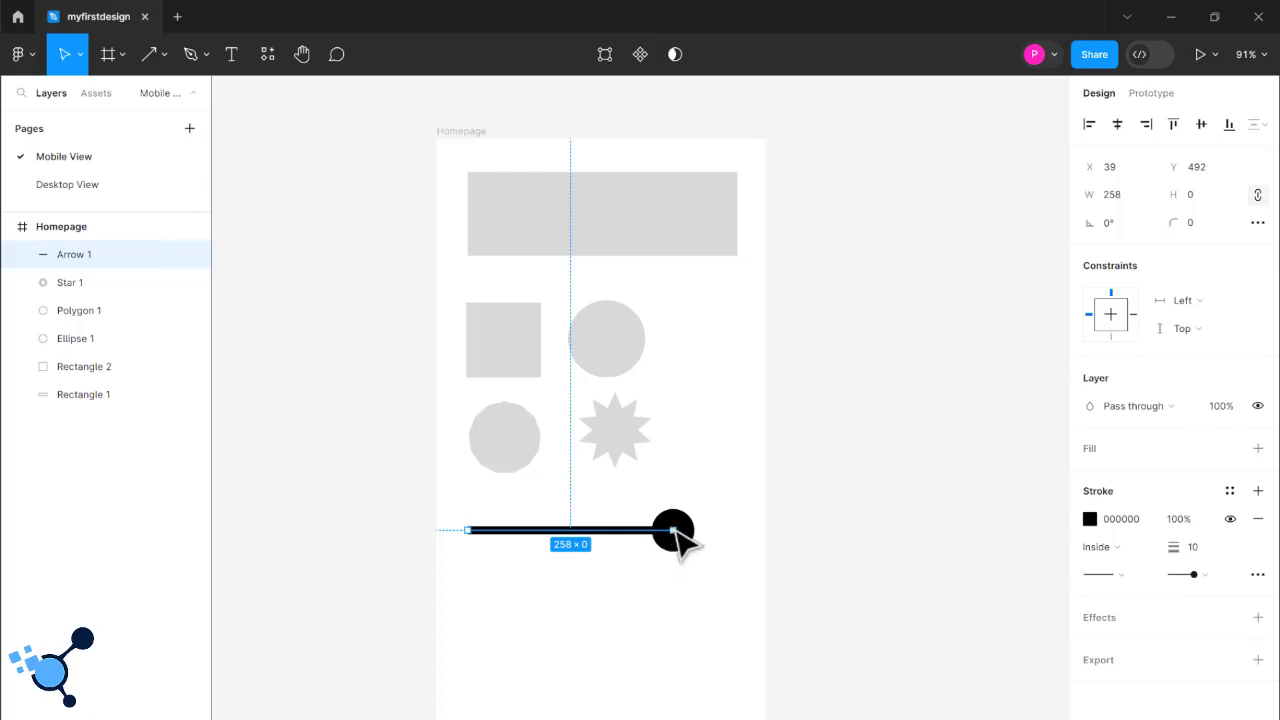
# - Shorten the arrow to about 143 and draw a horizontal line about 205 long below it
pyautogui.moveTo(650, 529); pyautogui.dragTo(582, 525)
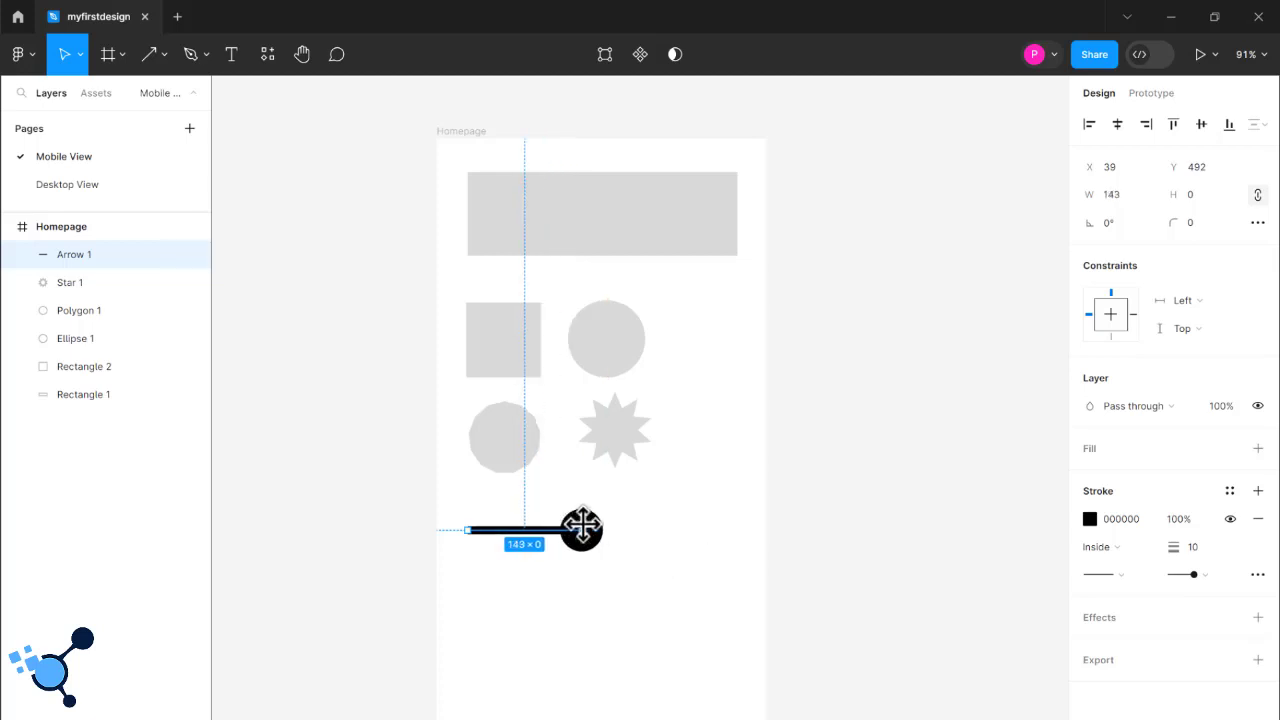
pyautogui.click(629, 551)
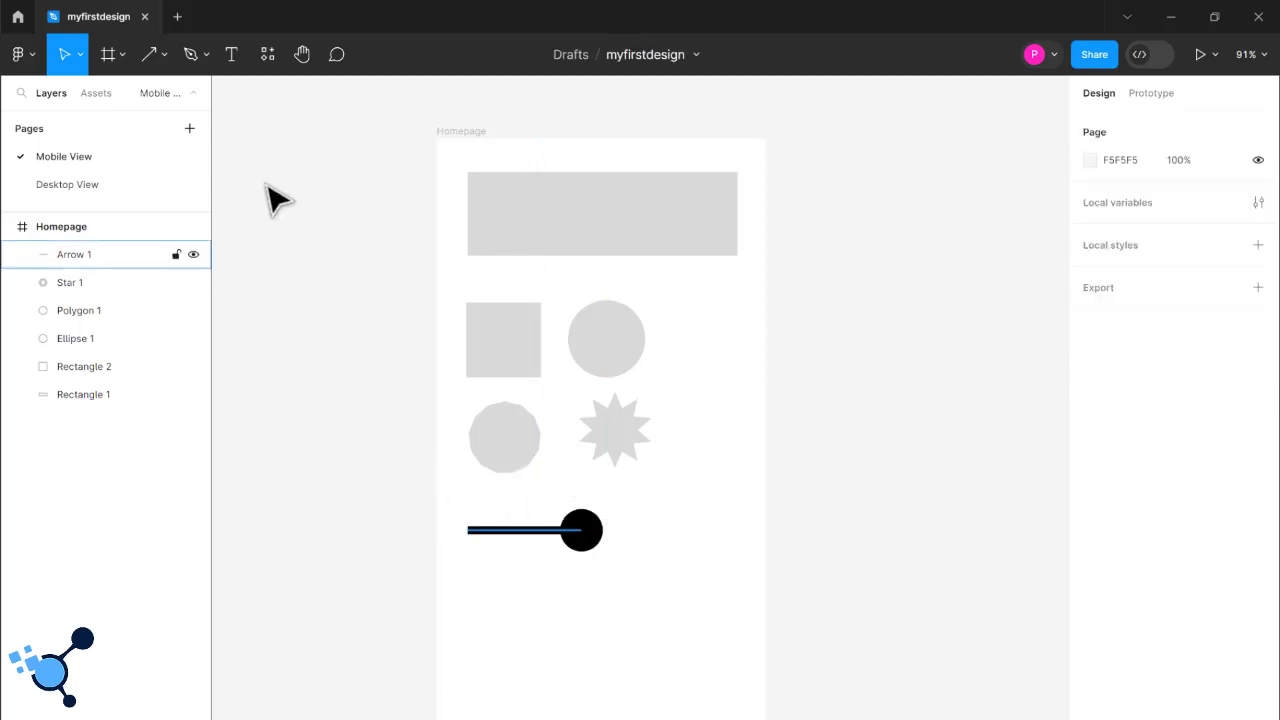
pyautogui.click(158, 58)
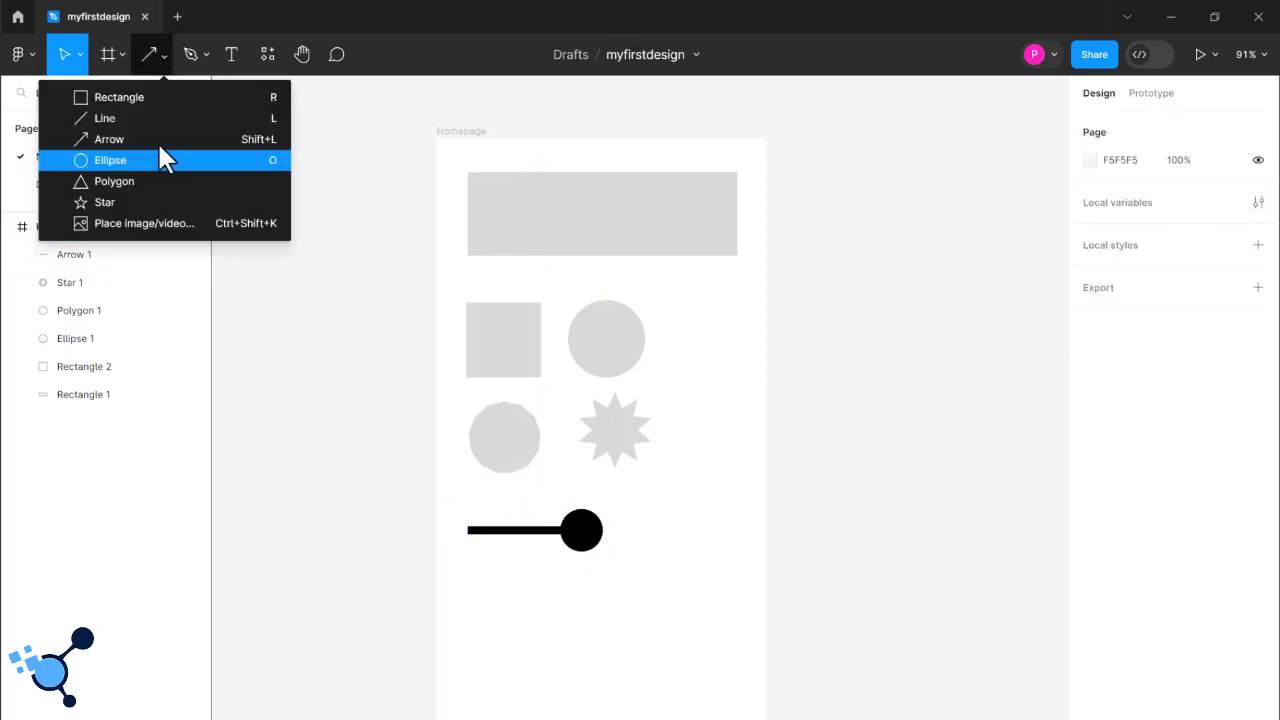
pyautogui.click(148, 117)
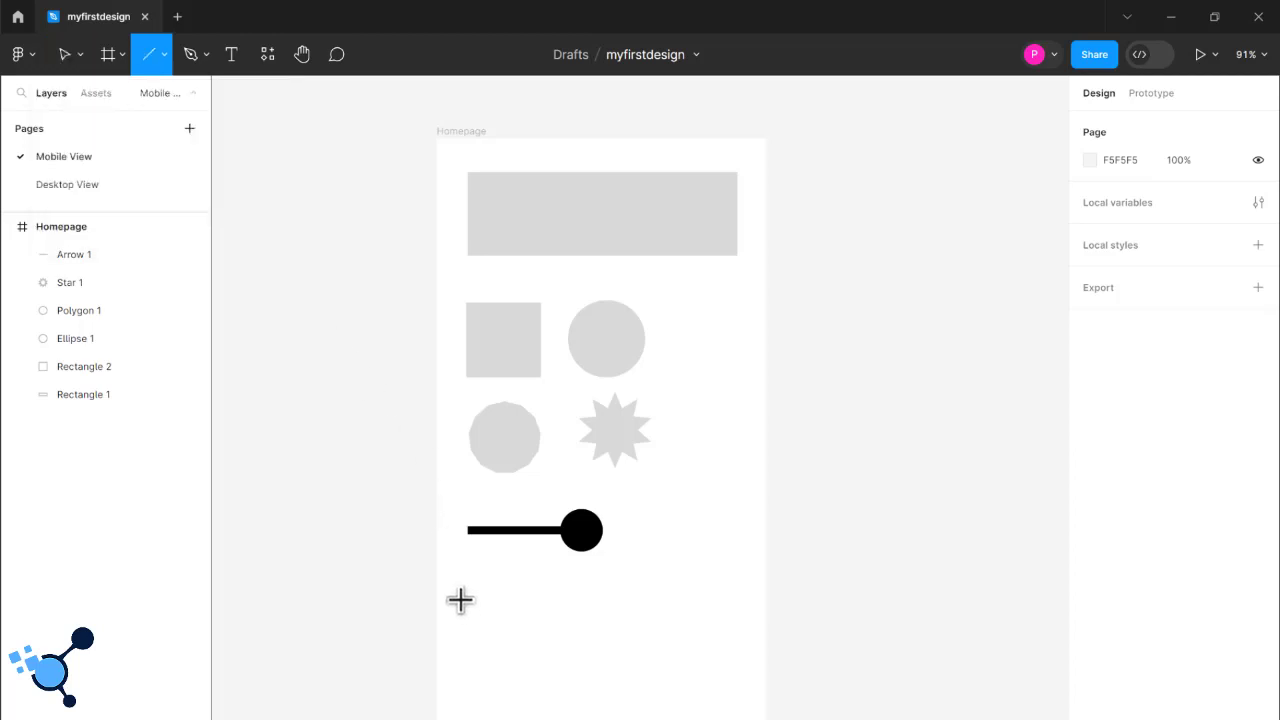
pyautogui.moveTo(460, 599); pyautogui.dragTo(623, 598)
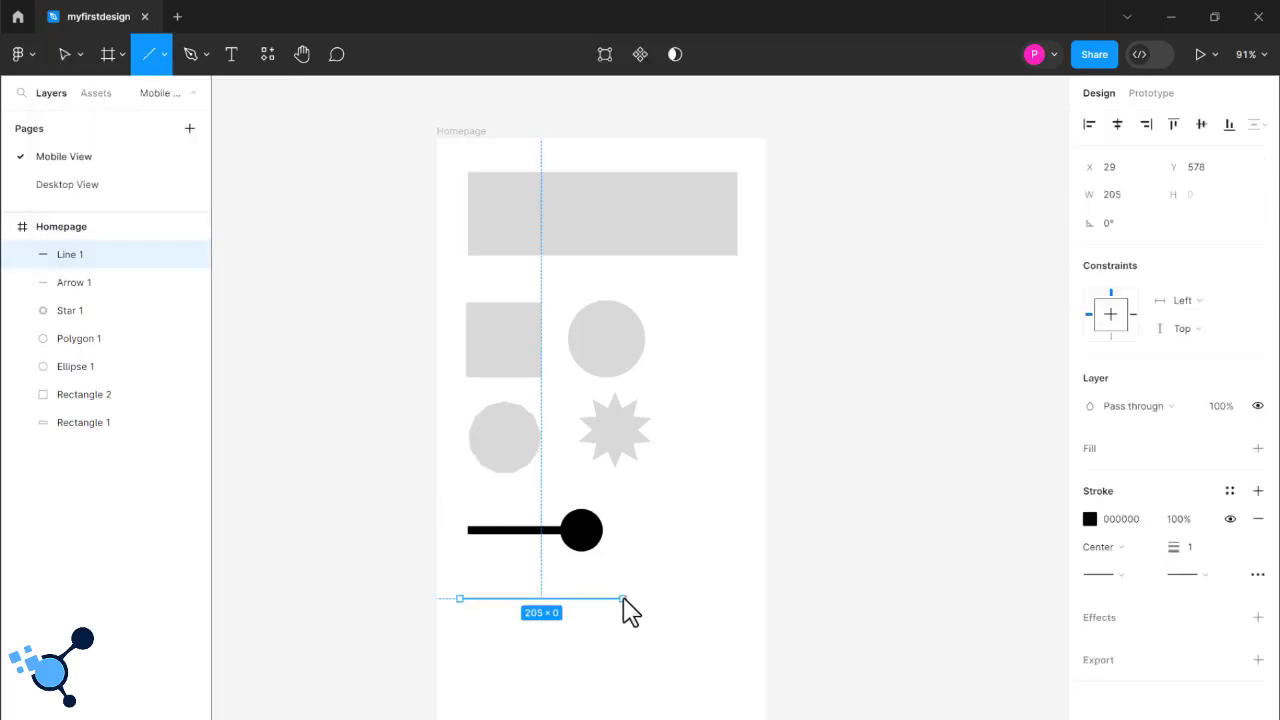
pyautogui.click(706, 626)
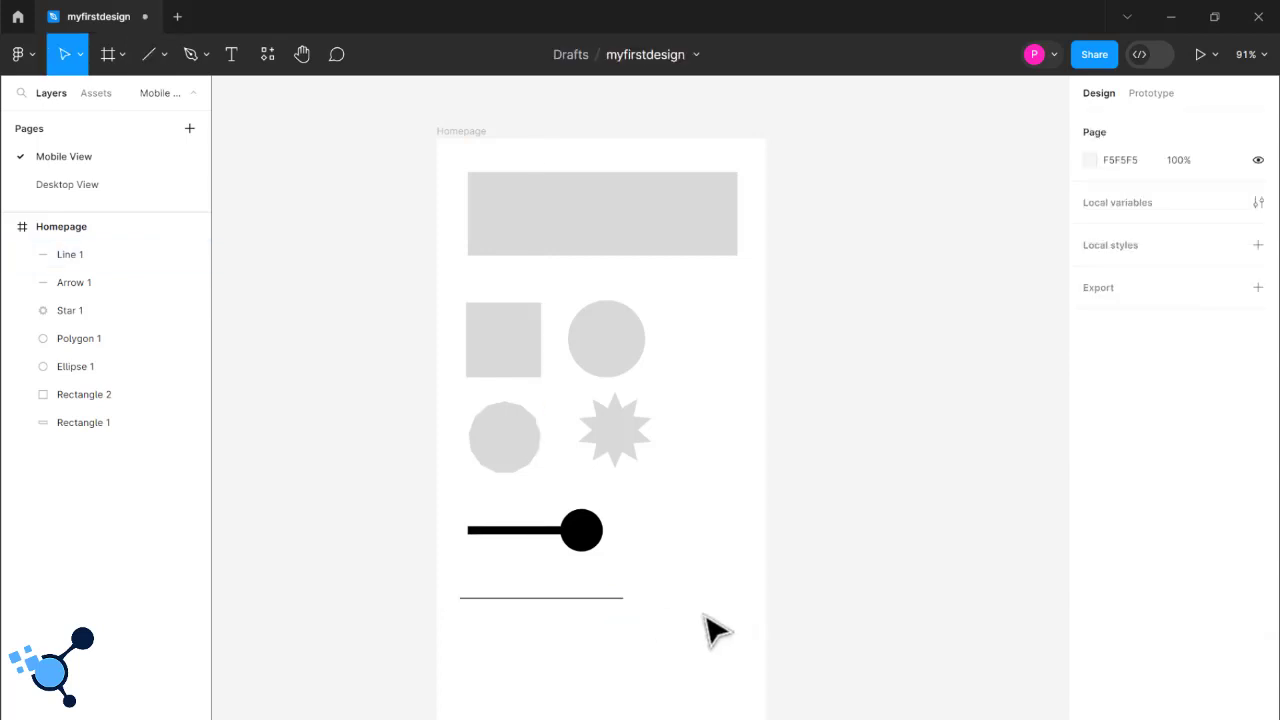
# - Set the stroke thickness of the new line to 10 and leave it deselected
pyautogui.click(615, 599)
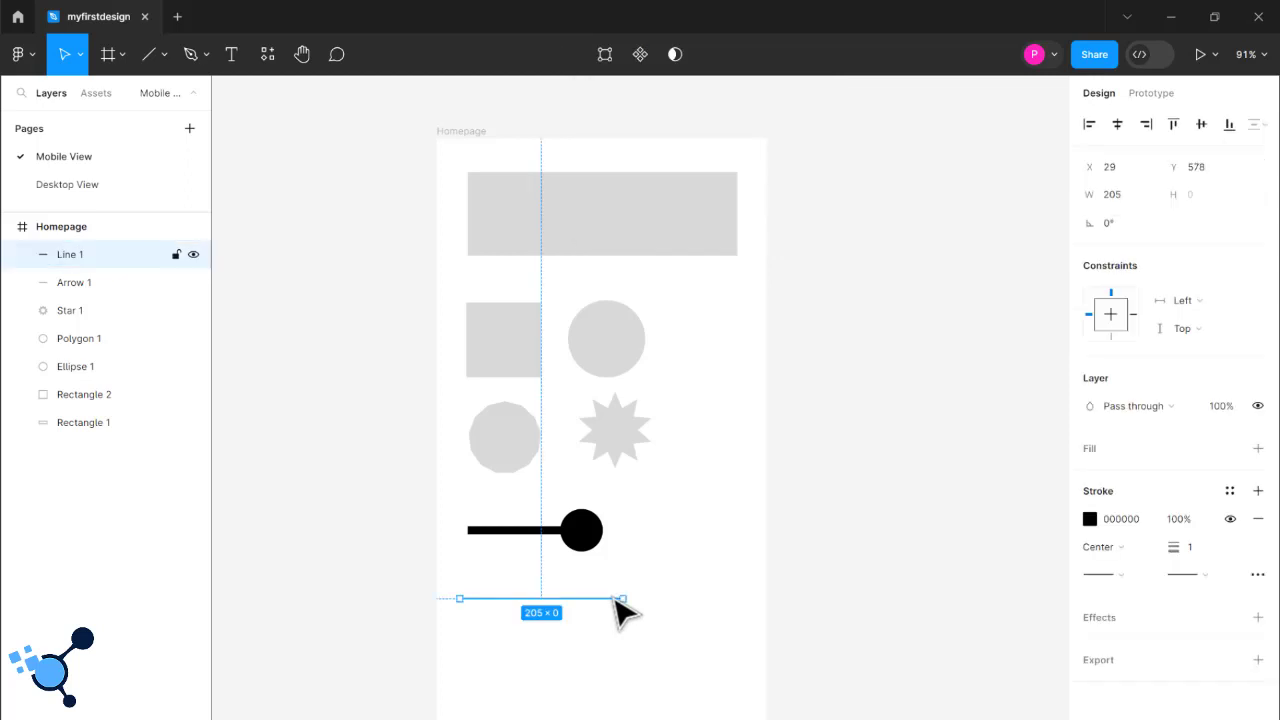
pyautogui.click(1198, 565)
pyautogui.write('10')
pyautogui.press('Return')
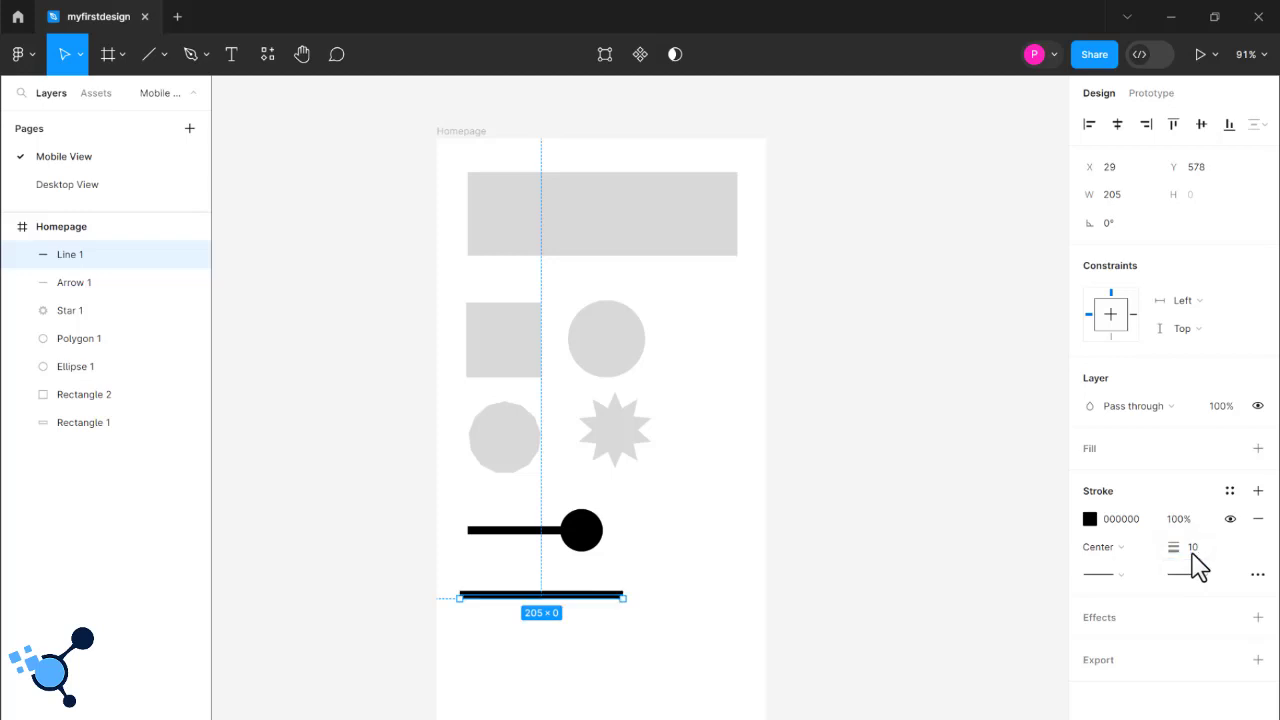
pyautogui.click(665, 610)
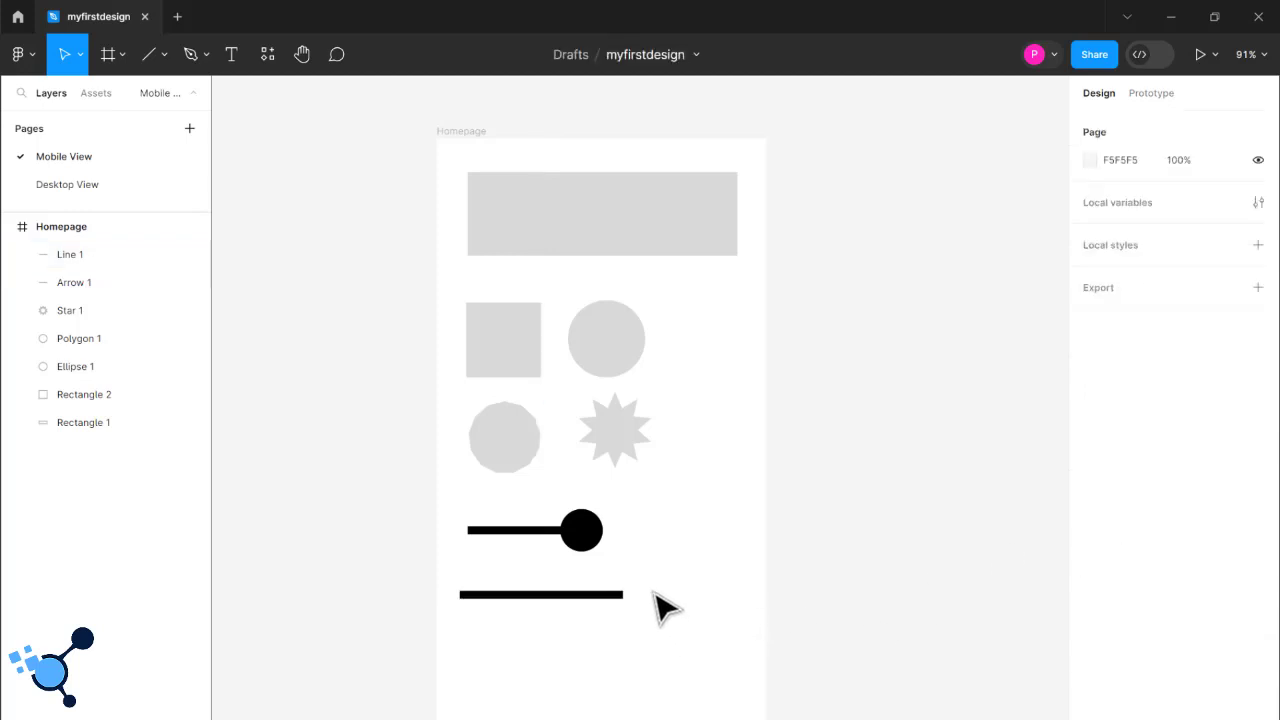
pyautogui.click(580, 608)
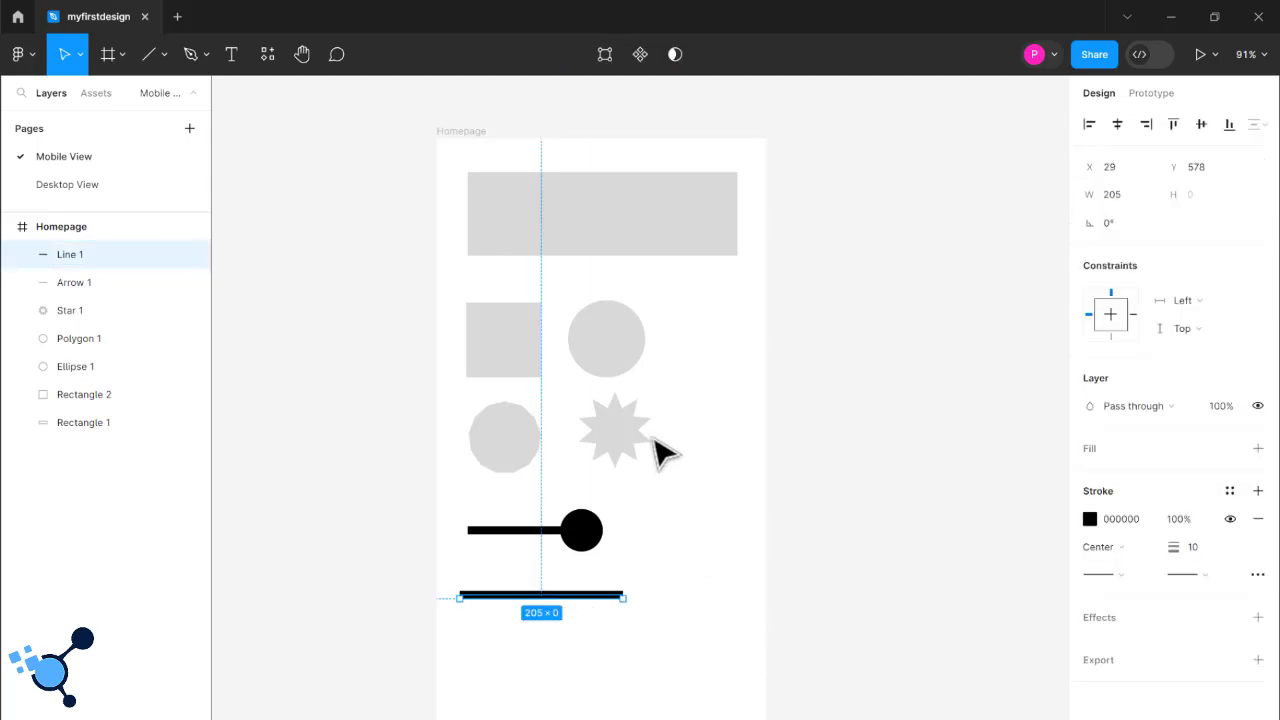
pyautogui.click(650, 540)
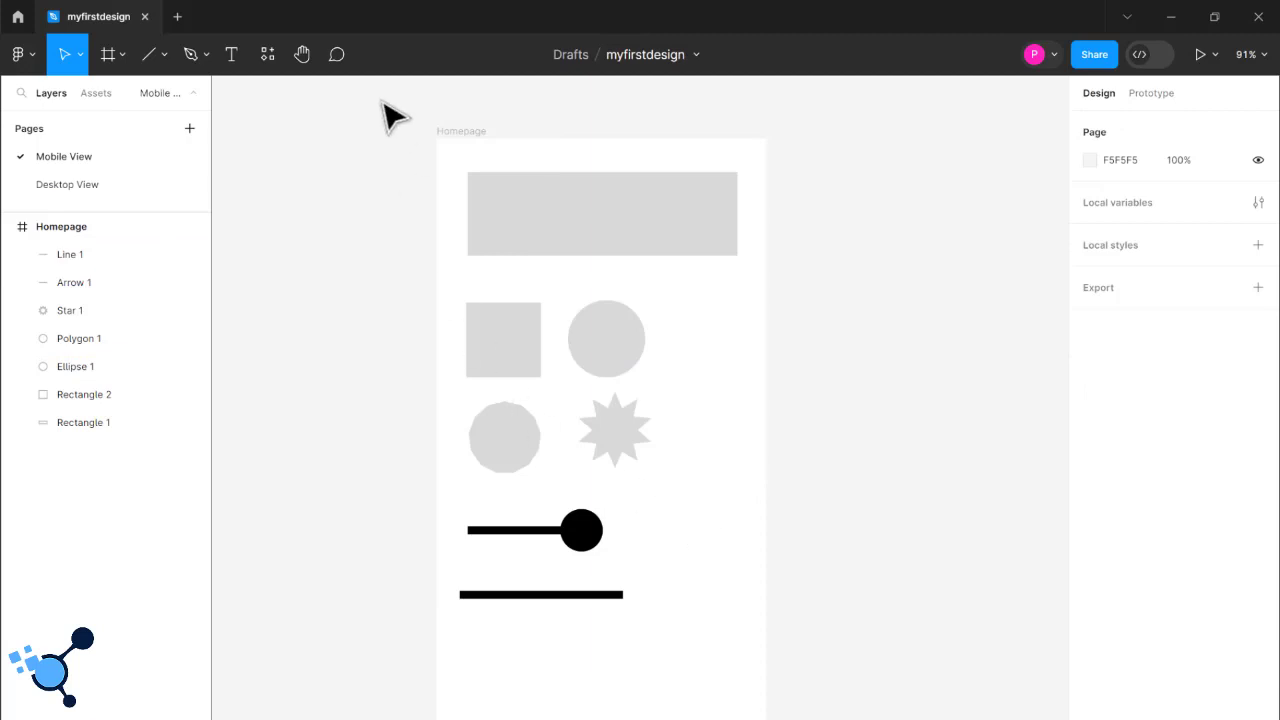
# - Draw a closed, many-cornered outline of straight segments over the grey square with the Pen tool
pyautogui.click(164, 56)
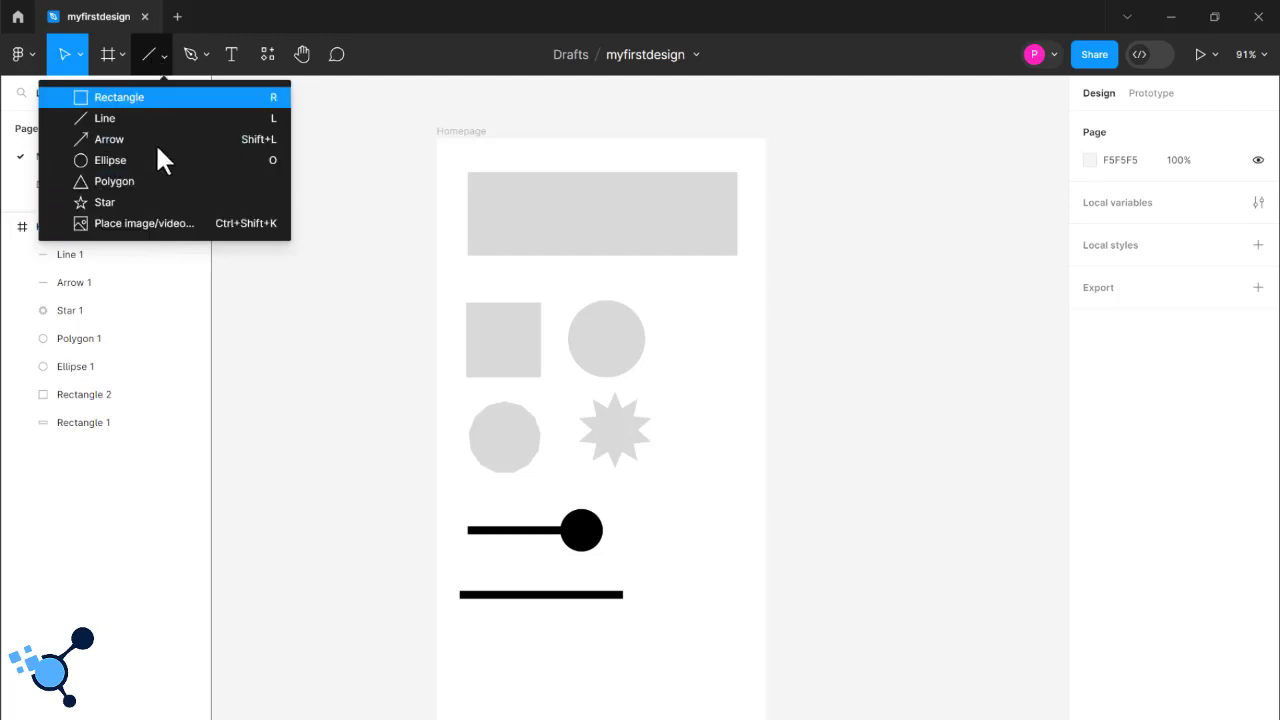
pyautogui.click(205, 54)
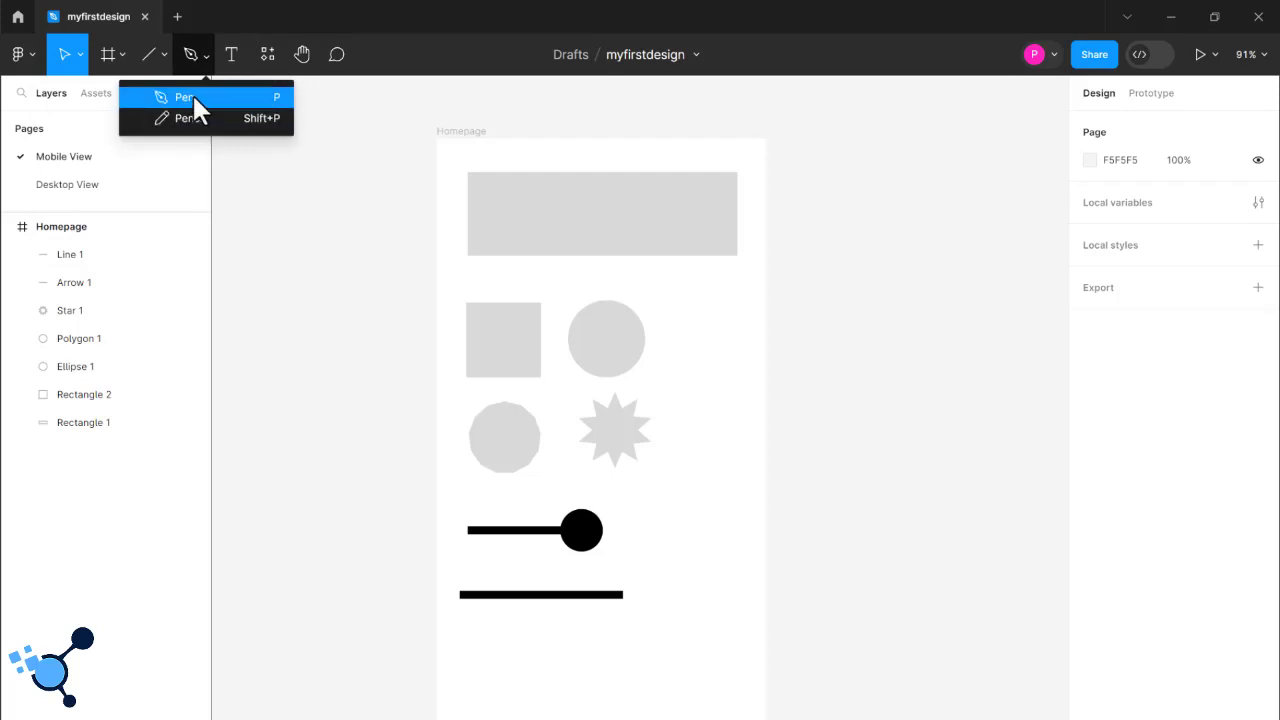
pyautogui.click(192, 97)
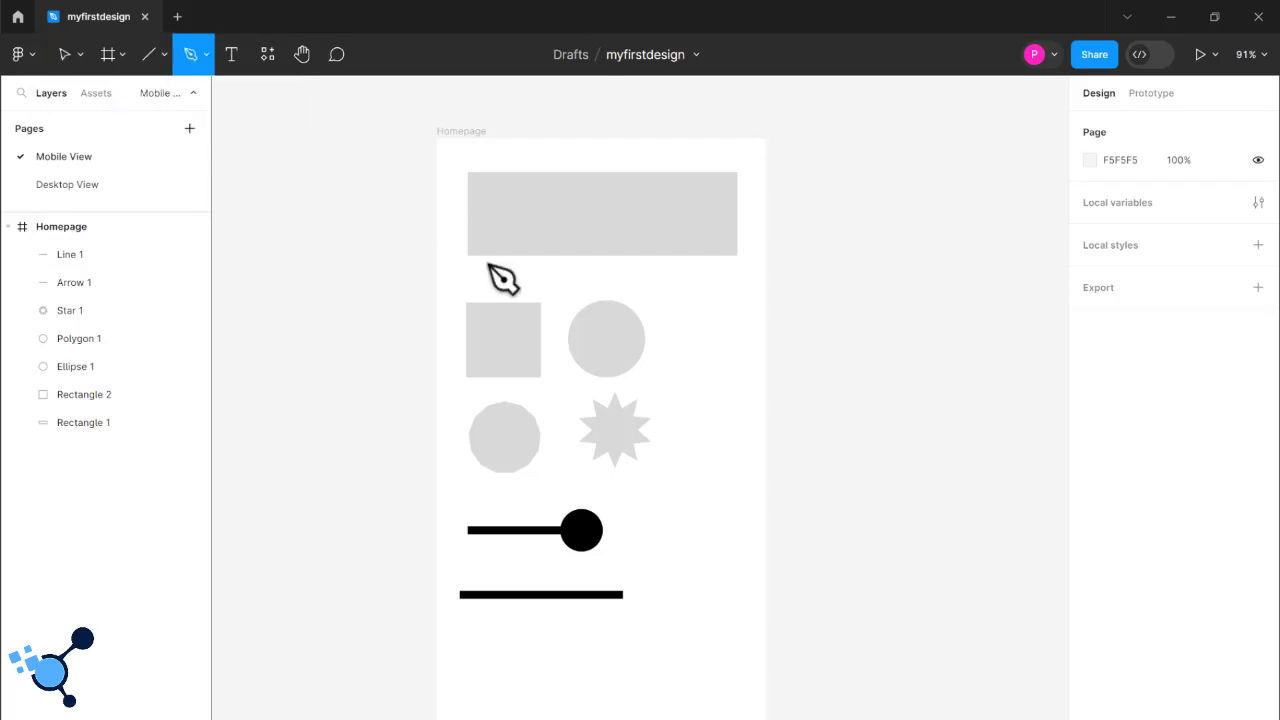
pyautogui.click(498, 322)
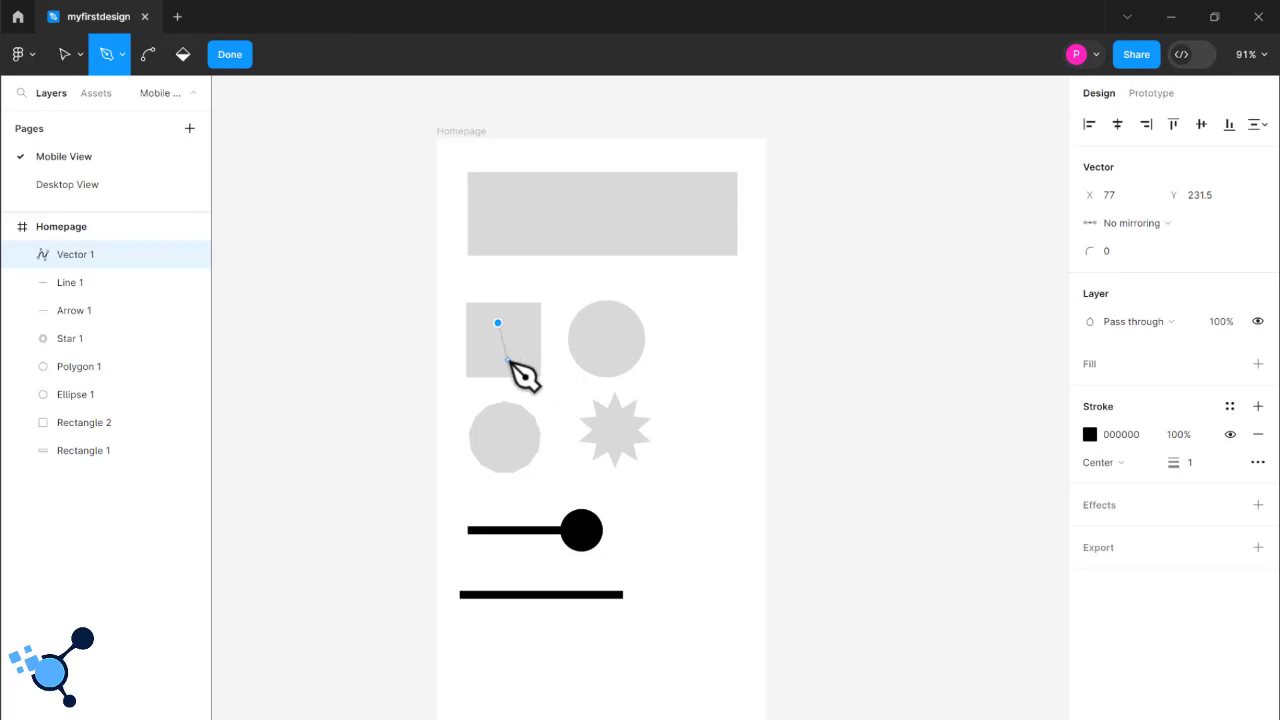
pyautogui.click(516, 344)
pyautogui.click(511, 355)
pyautogui.click(480, 355)
pyautogui.click(480, 329)
pyautogui.click(498, 322)
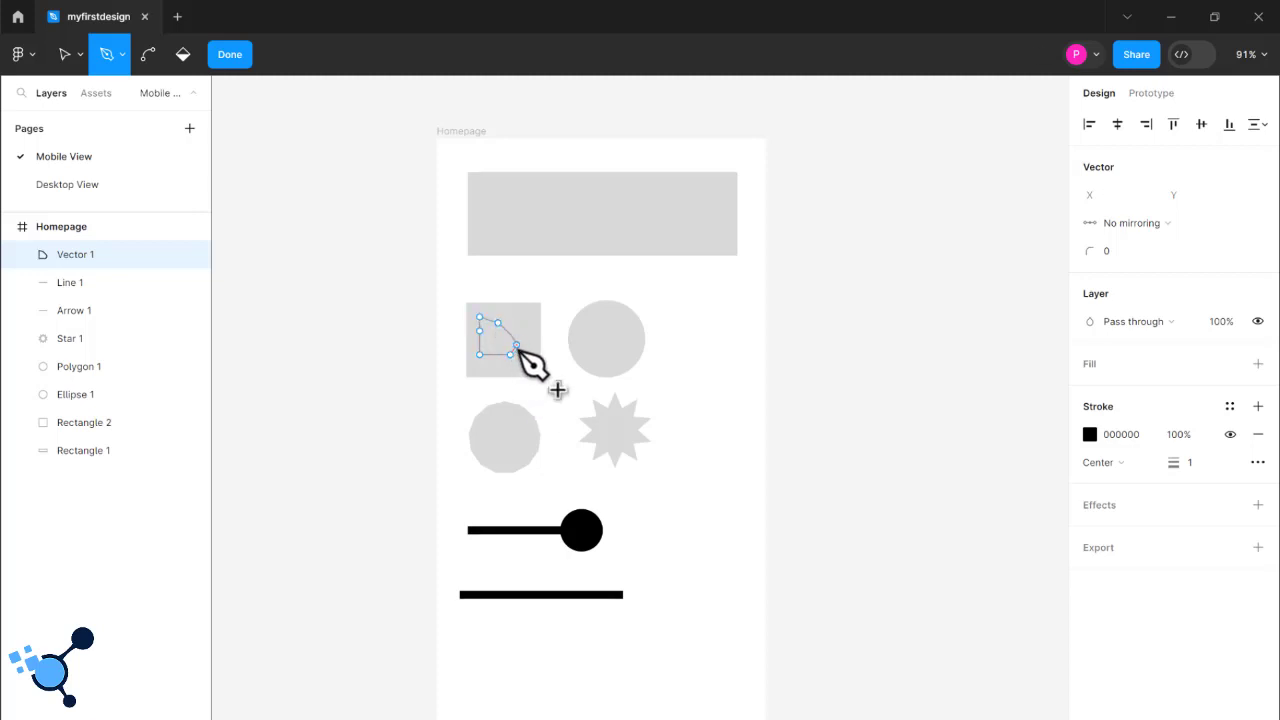
pyautogui.click(516, 345)
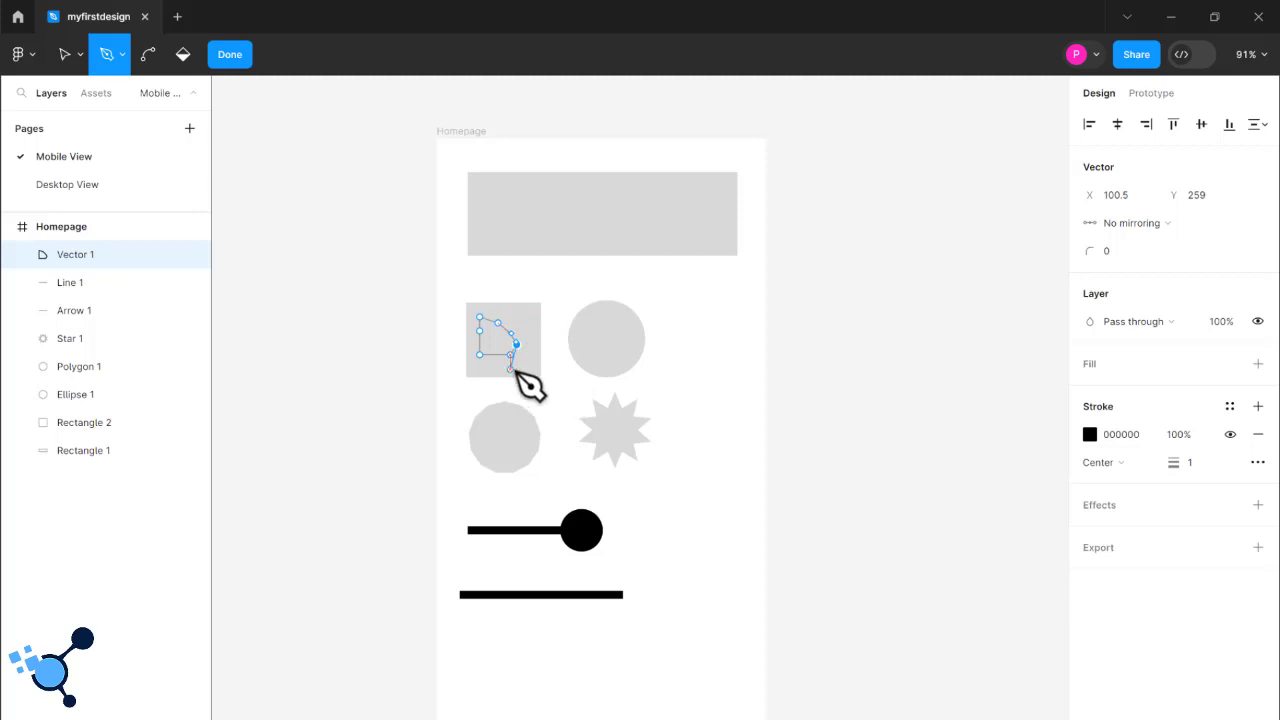
pyautogui.click(522, 369)
pyautogui.click(534, 331)
pyautogui.click(522, 309)
pyautogui.click(491, 308)
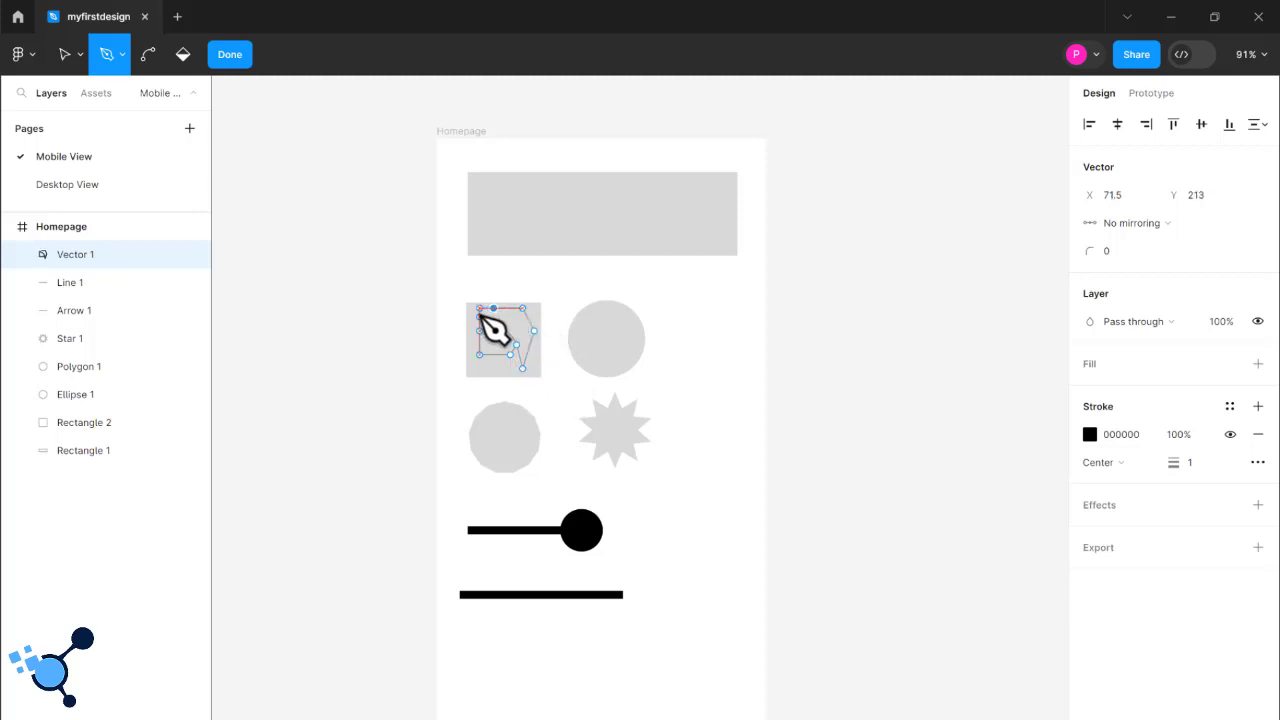
pyautogui.click(480, 317)
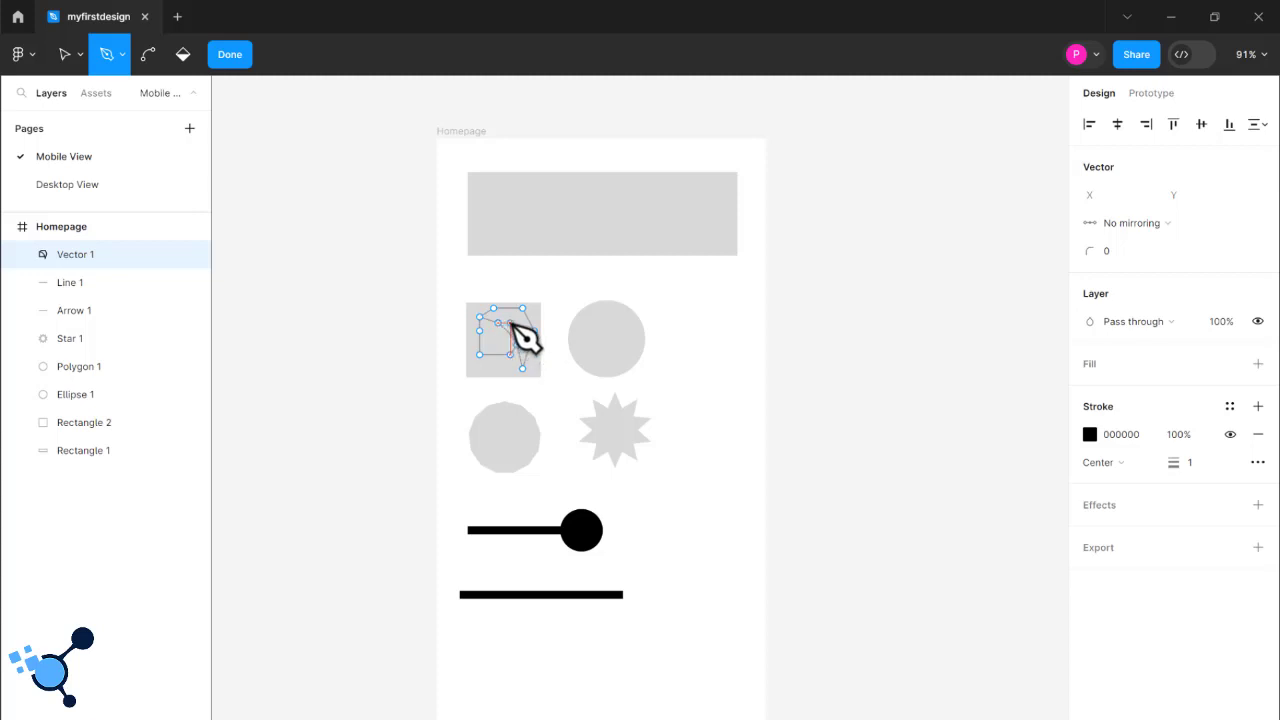
pyautogui.rightClick(512, 320)
pyautogui.click(491, 351)
# - Stretch the outline's right-hand edge over the circle to about 137.5 × 93.5 overall, and move the shape to about X 272, Y 180
pyautogui.click(64, 56)
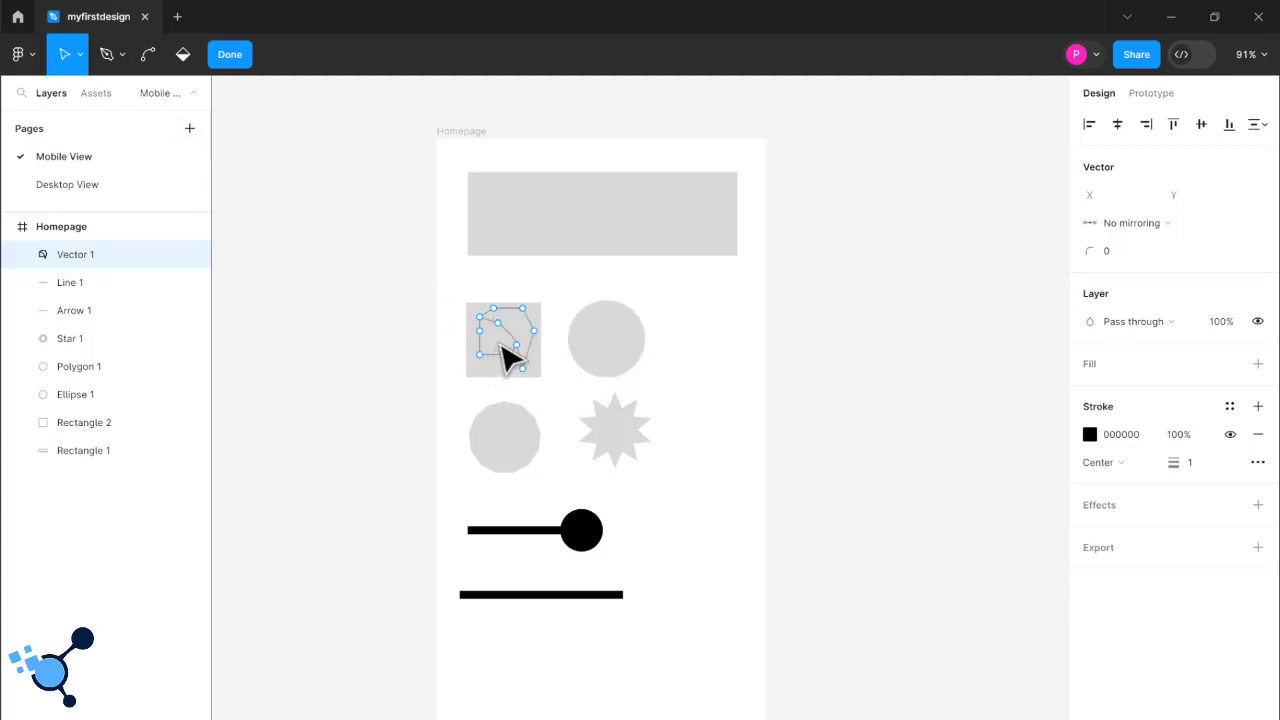
pyautogui.moveTo(513, 326); pyautogui.dragTo(589, 366)
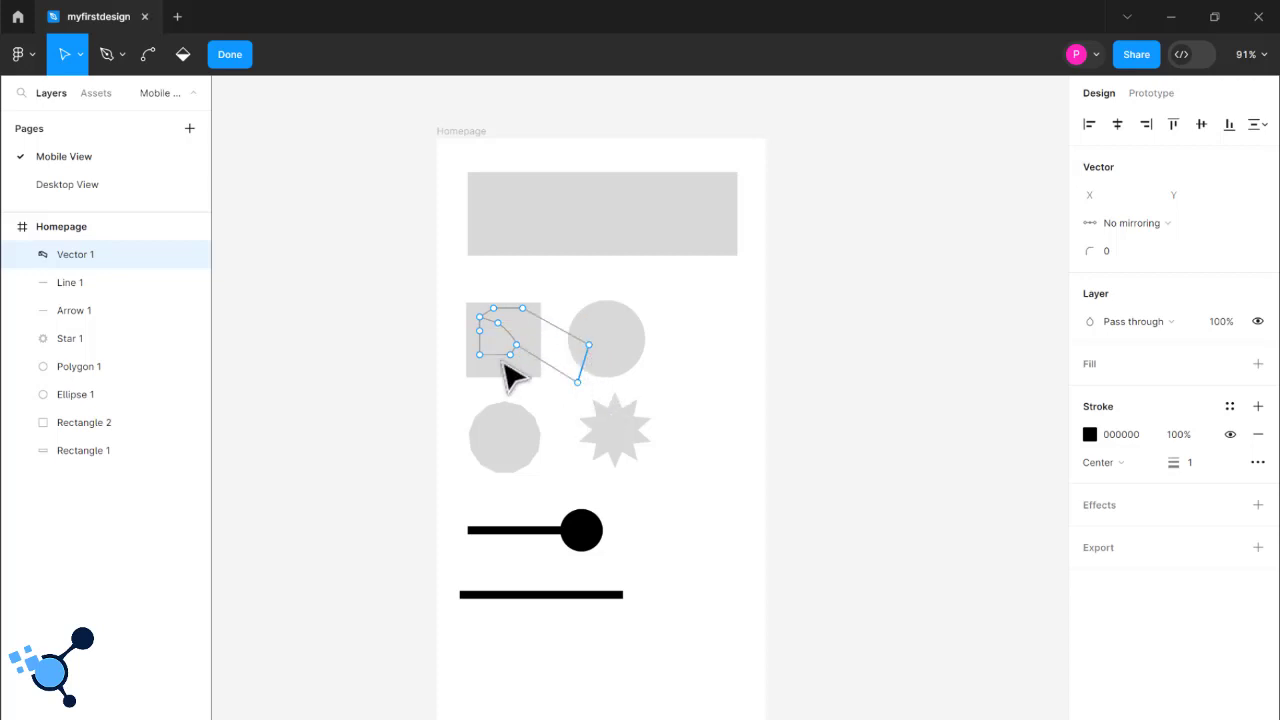
pyautogui.press('Escape')
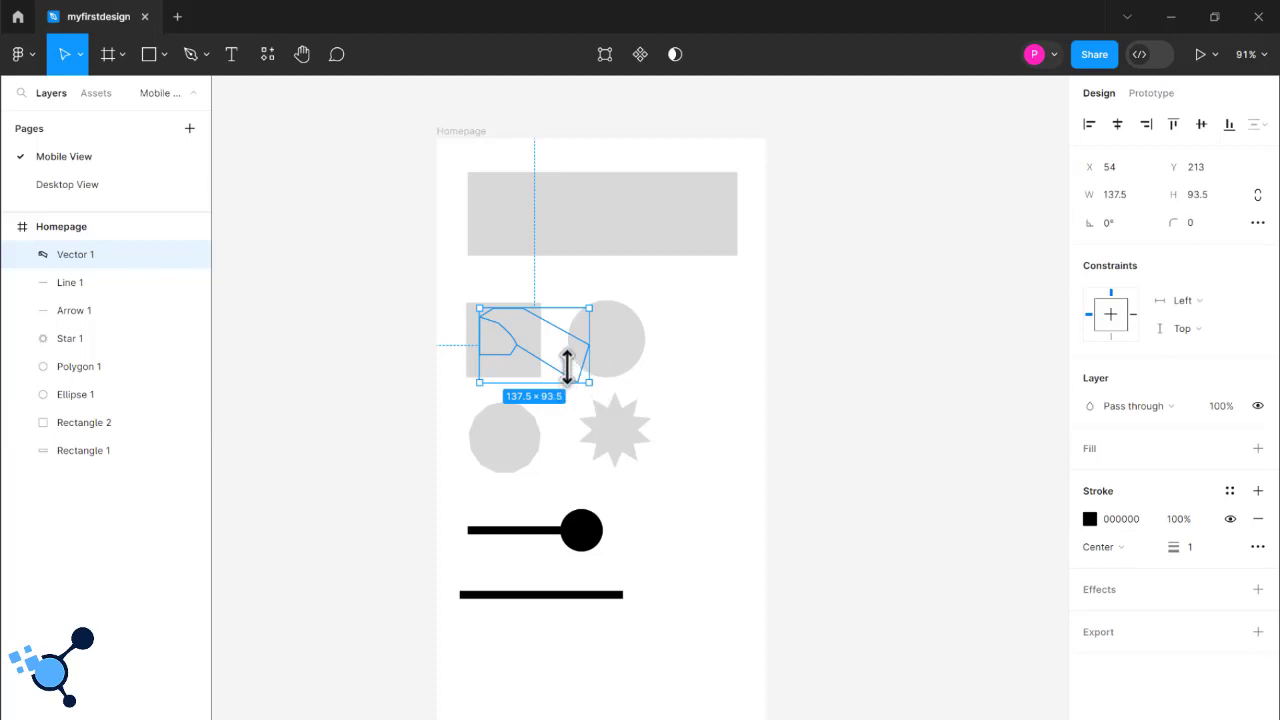
pyautogui.moveTo(567, 367); pyautogui.dragTo(744, 358)
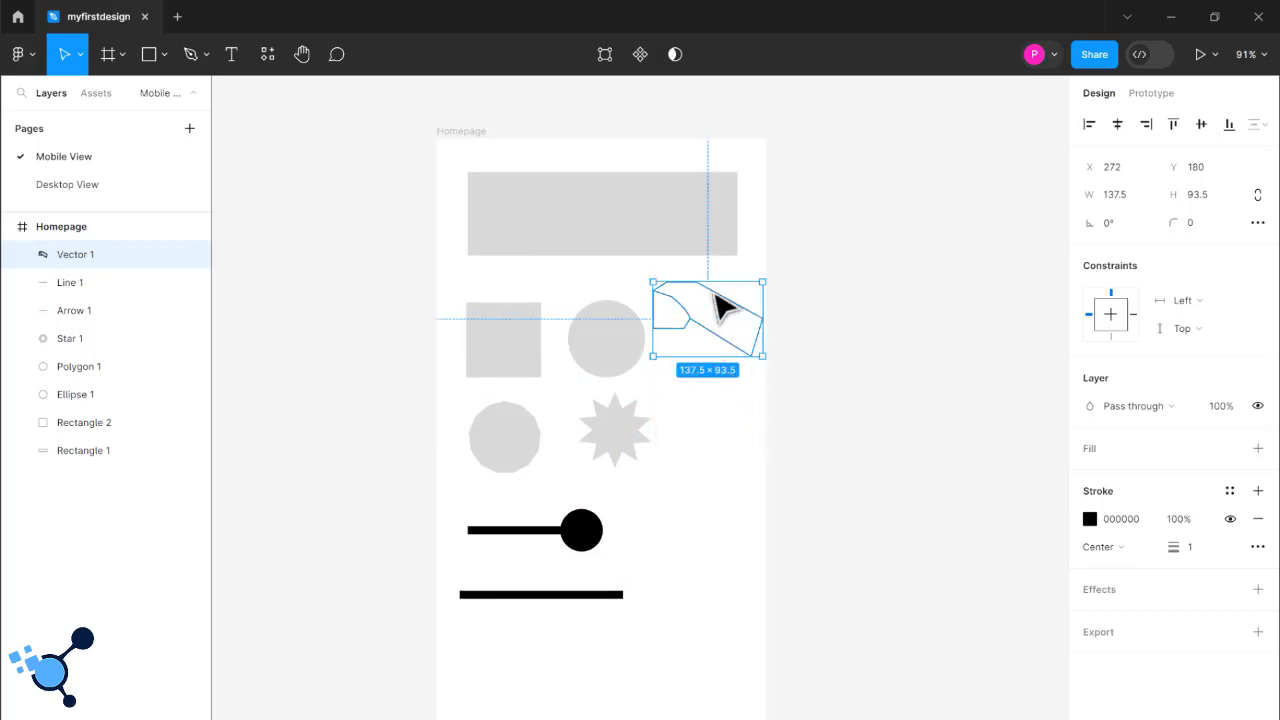
pyautogui.click(777, 363)
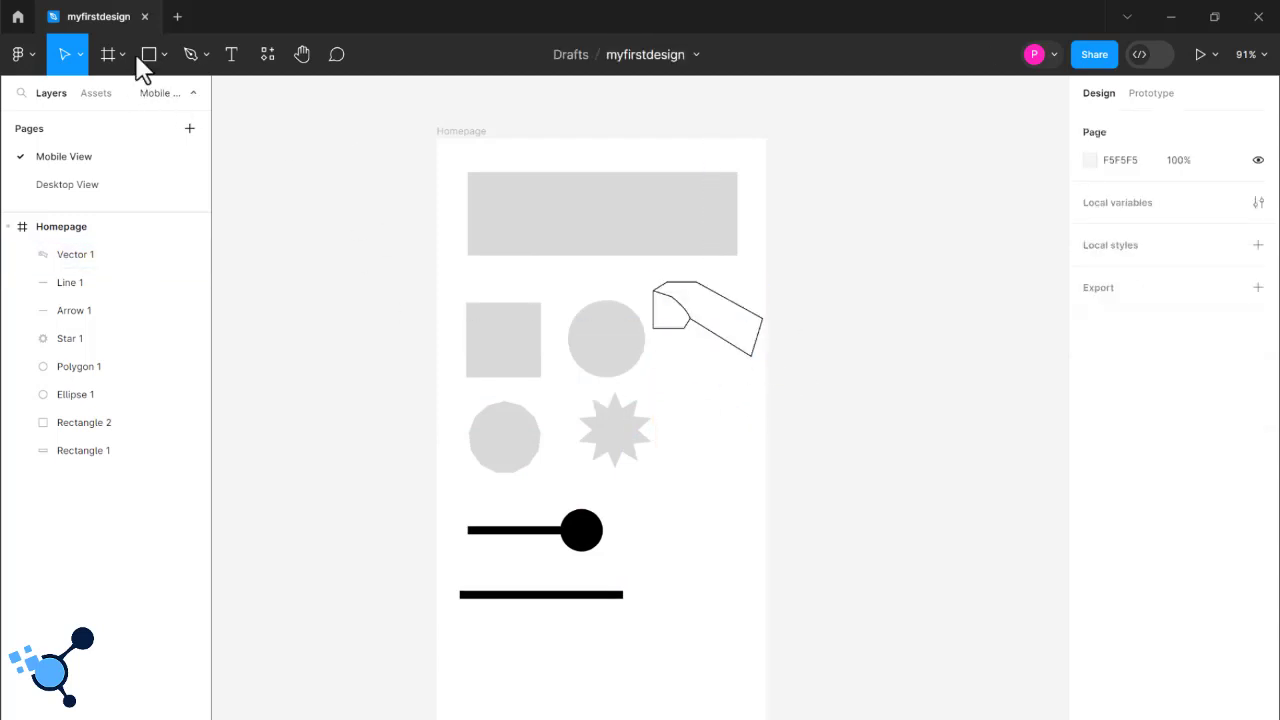
# - Draw a closed four-sided shape about 47.5 × 104.5 beside the star with the Pen tool, finish editing and deselect it
pyautogui.click(207, 57)
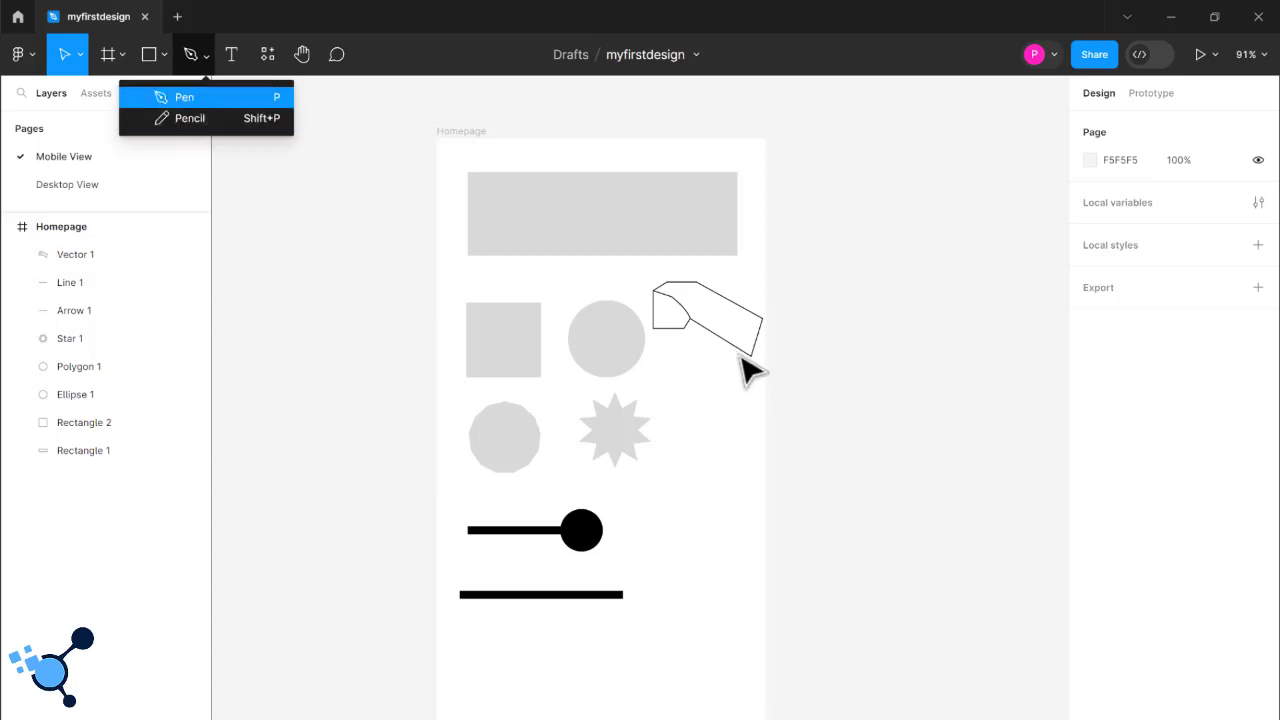
pyautogui.click(205, 97)
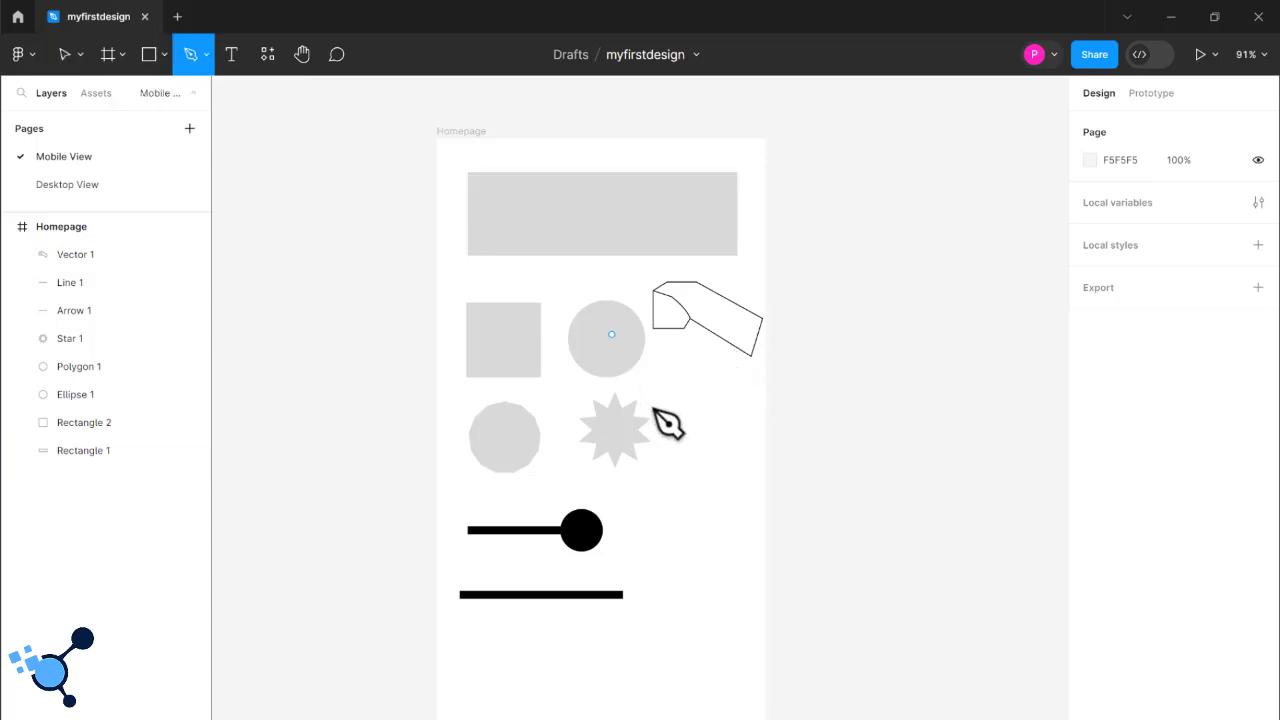
pyautogui.click(677, 392)
pyautogui.click(715, 398)
pyautogui.click(715, 464)
pyautogui.click(677, 475)
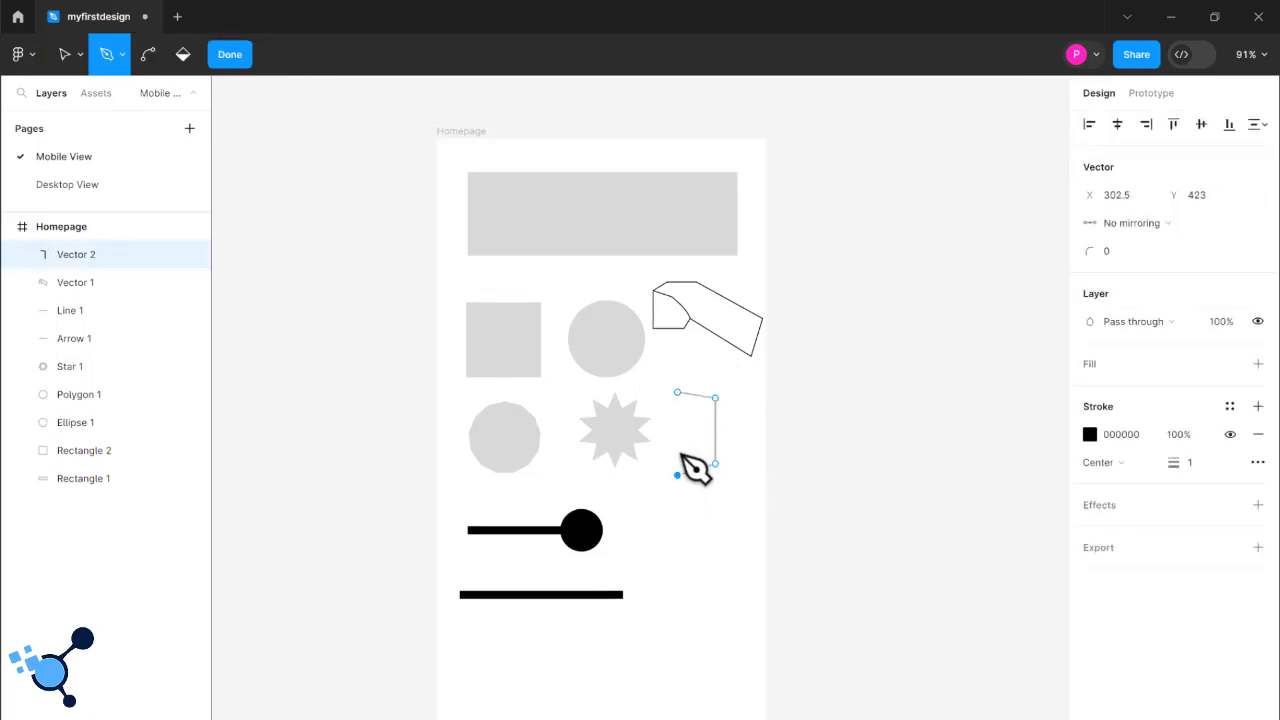
pyautogui.click(677, 392)
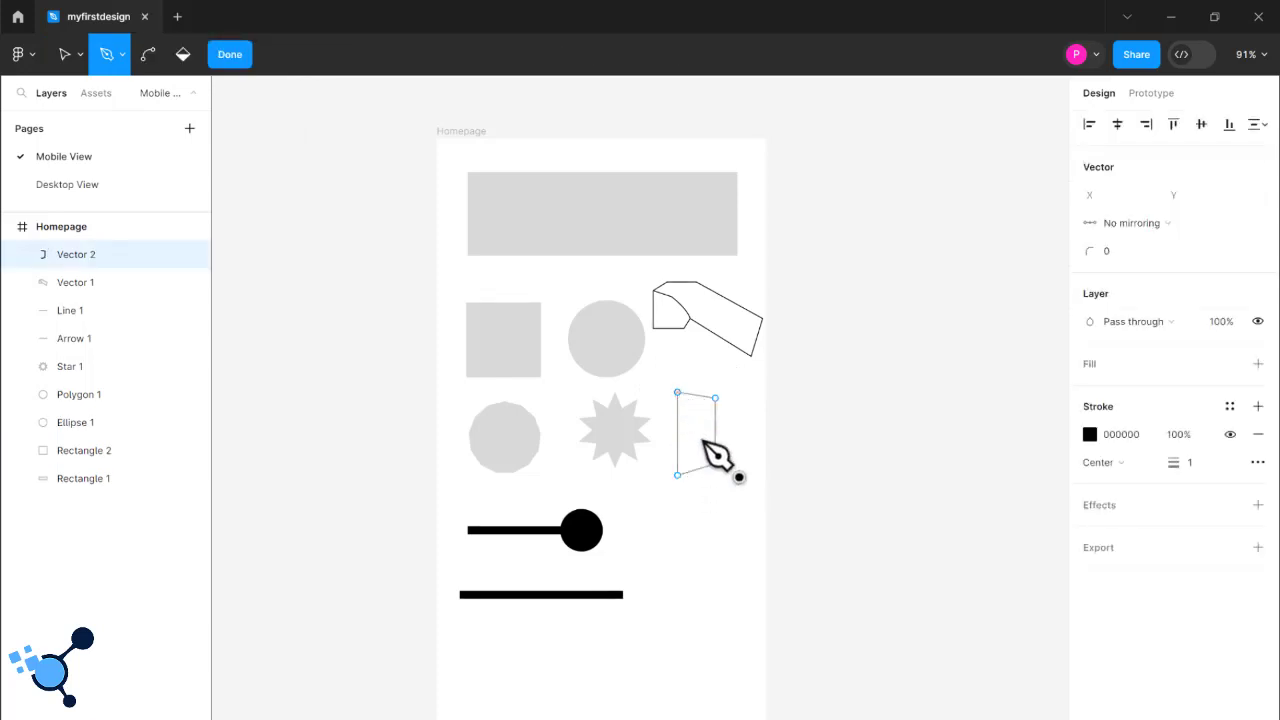
pyautogui.click(744, 558)
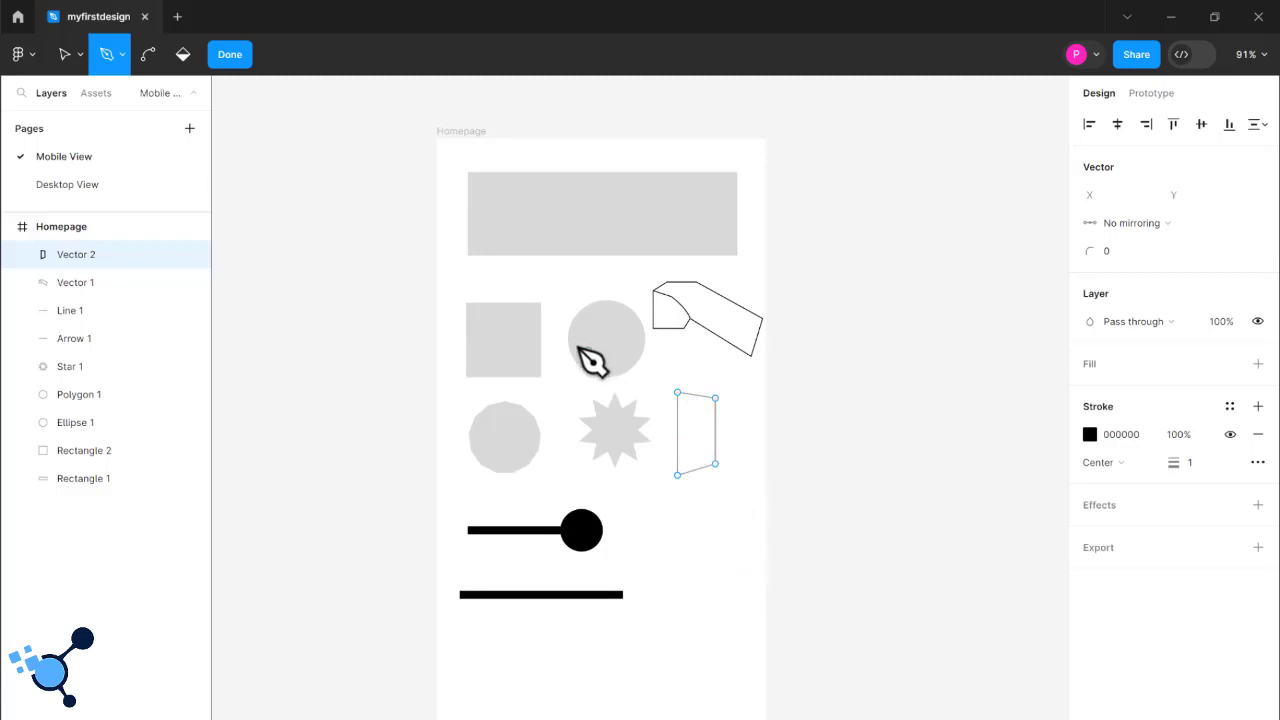
pyautogui.press('Escape')
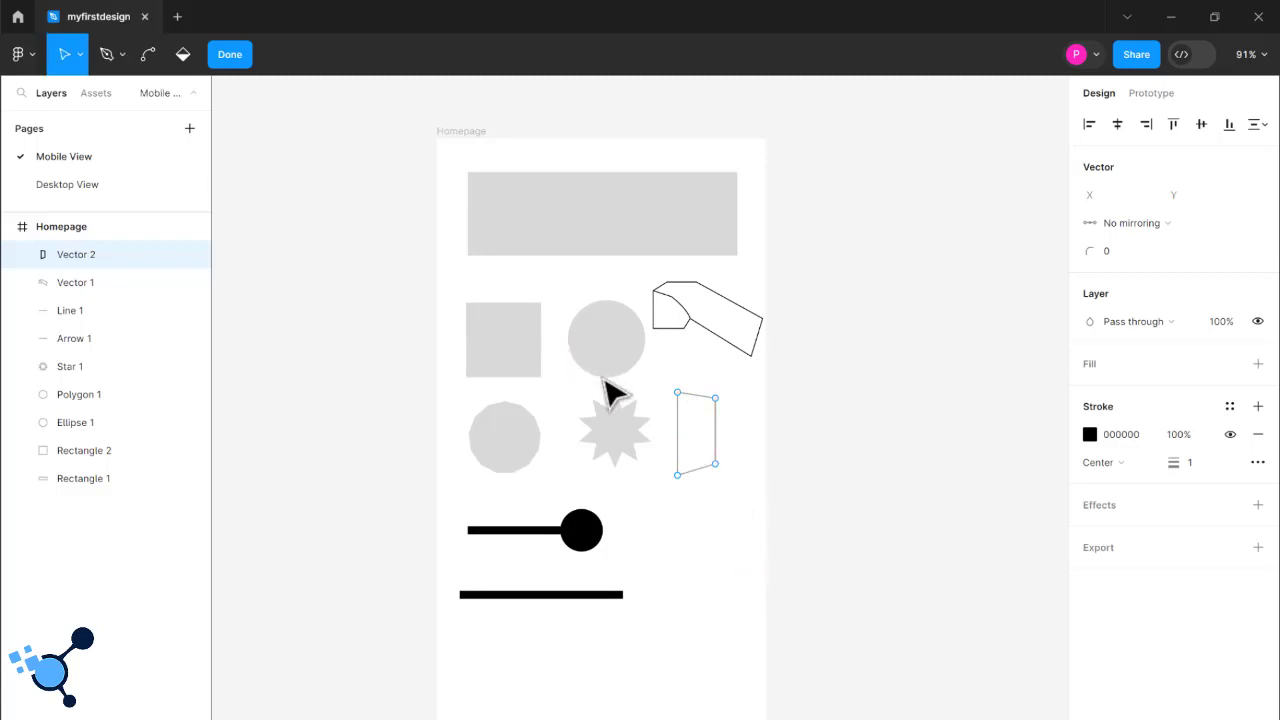
pyautogui.click(707, 467)
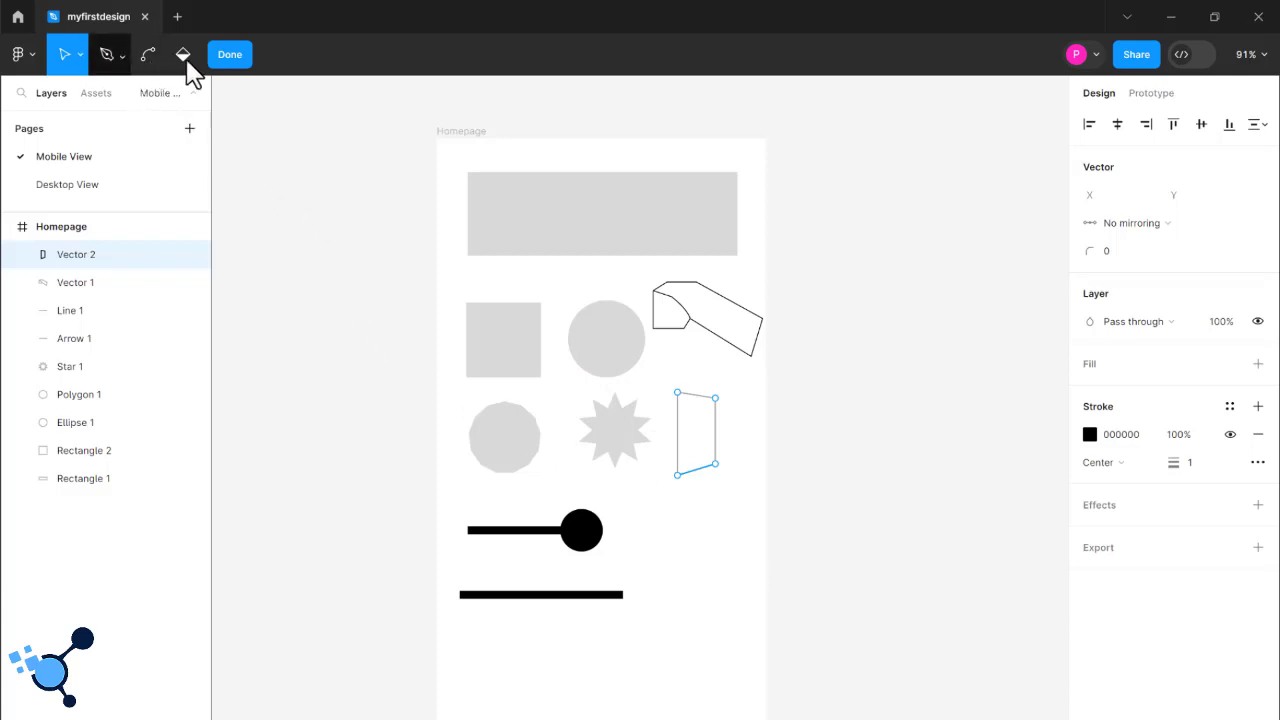
pyautogui.click(230, 57)
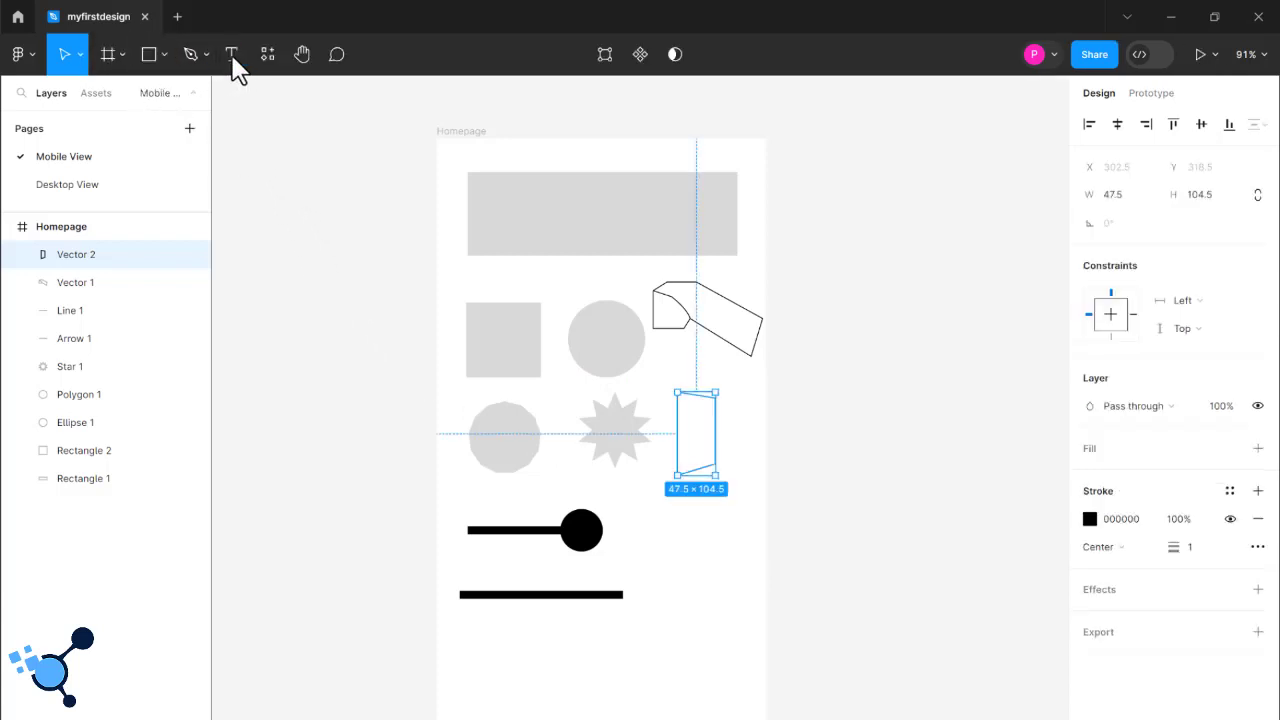
pyautogui.click(697, 597)
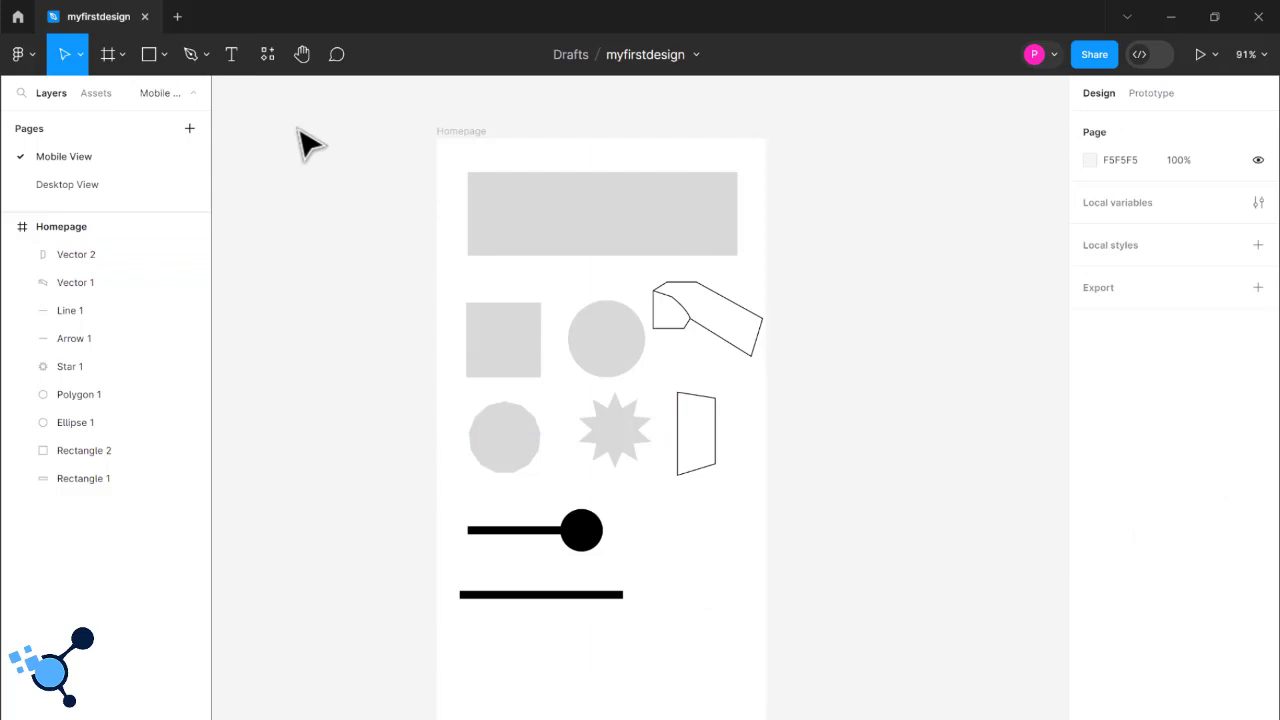
# - Sketch a rounded freehand loop with small hook-like strokes at its edge, beside the arrow and line, using the Pencil tool
pyautogui.click(203, 60)
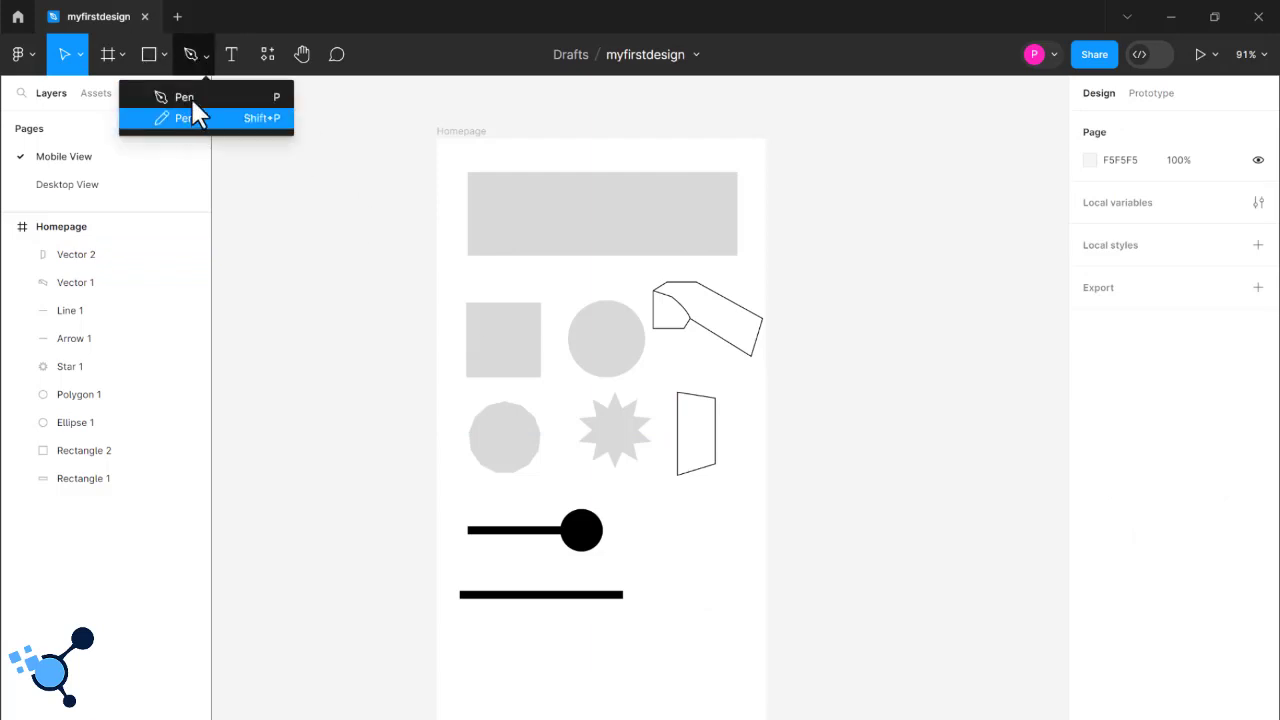
pyautogui.click(192, 117)
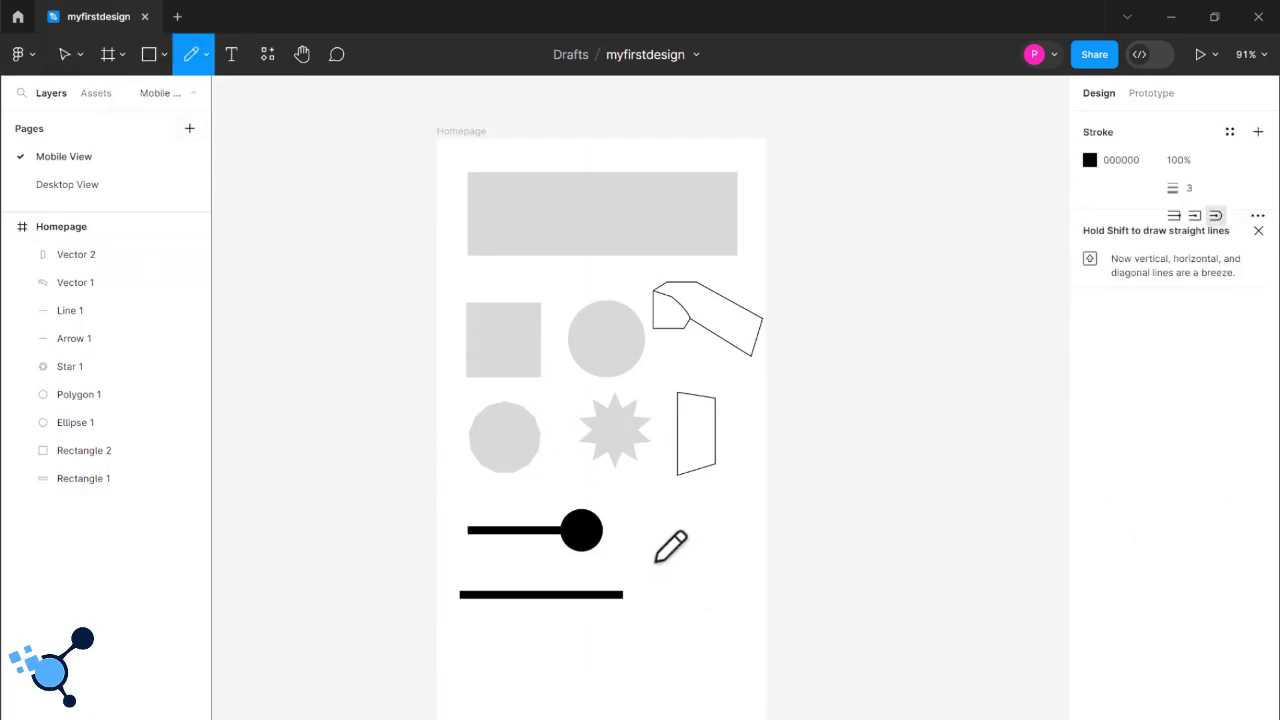
pyautogui.moveTo(656, 561)
pyautogui.mouseDown()
pyautogui.moveTo(679, 526)
pyautogui.moveTo(704, 521)
pyautogui.moveTo(727, 529)
pyautogui.moveTo(741, 561)
pyautogui.moveTo(721, 626)
pyautogui.moveTo(690, 636)
pyautogui.moveTo(677, 596)
pyautogui.mouseUp()
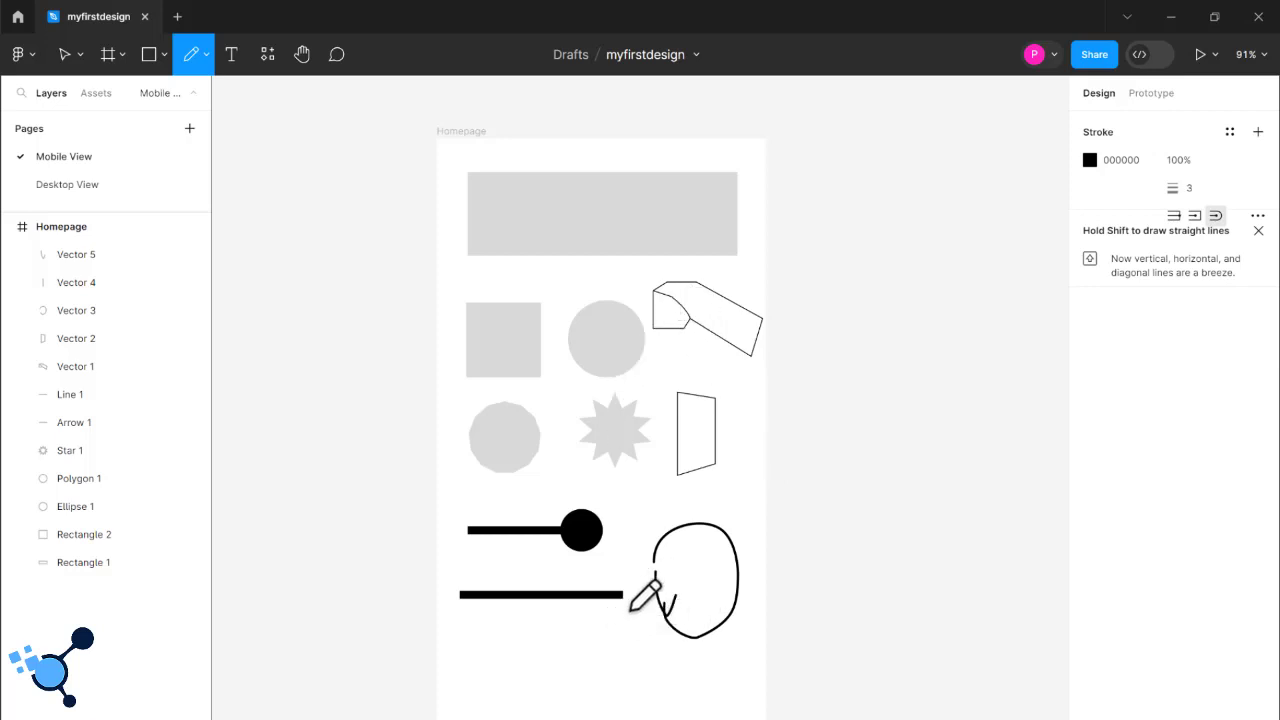
# - Delete the freehand pencil loop and its two small stray strokes, Vector 5, Vector 3 and Vector 4, from the Homepage frame
pyautogui.click(90, 268)
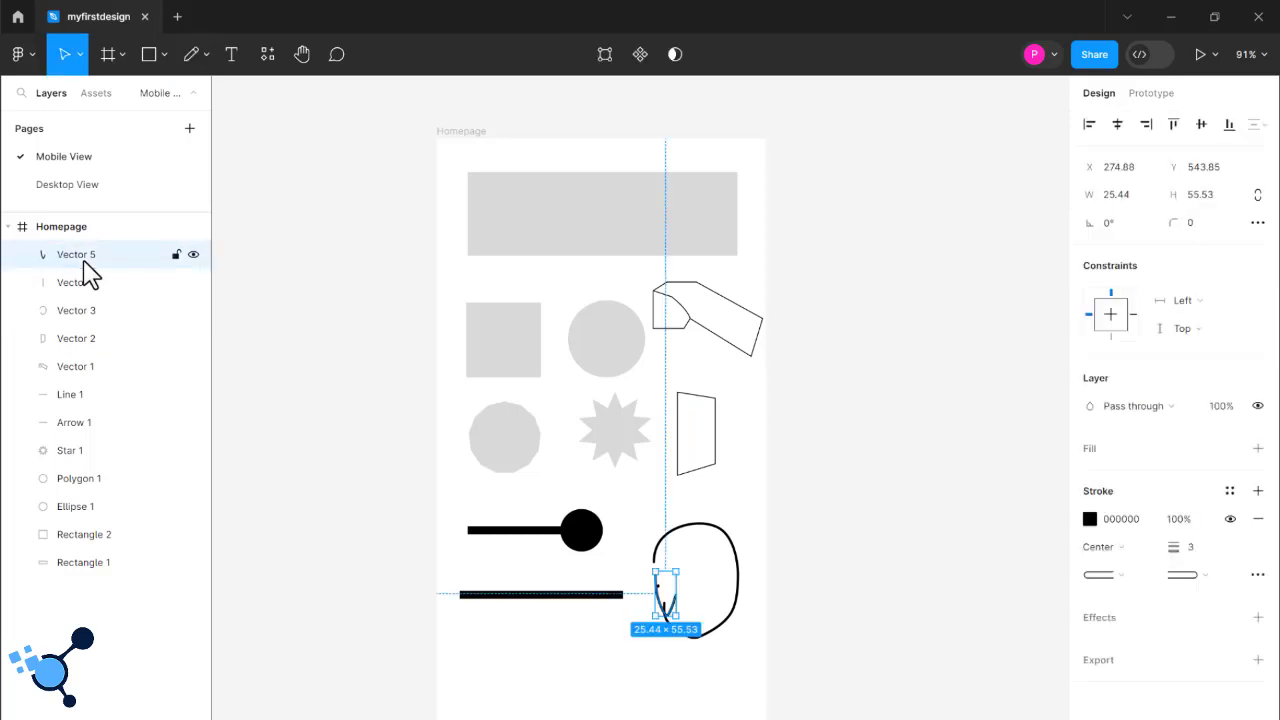
pyautogui.press('Delete')
pyautogui.click(62, 290)
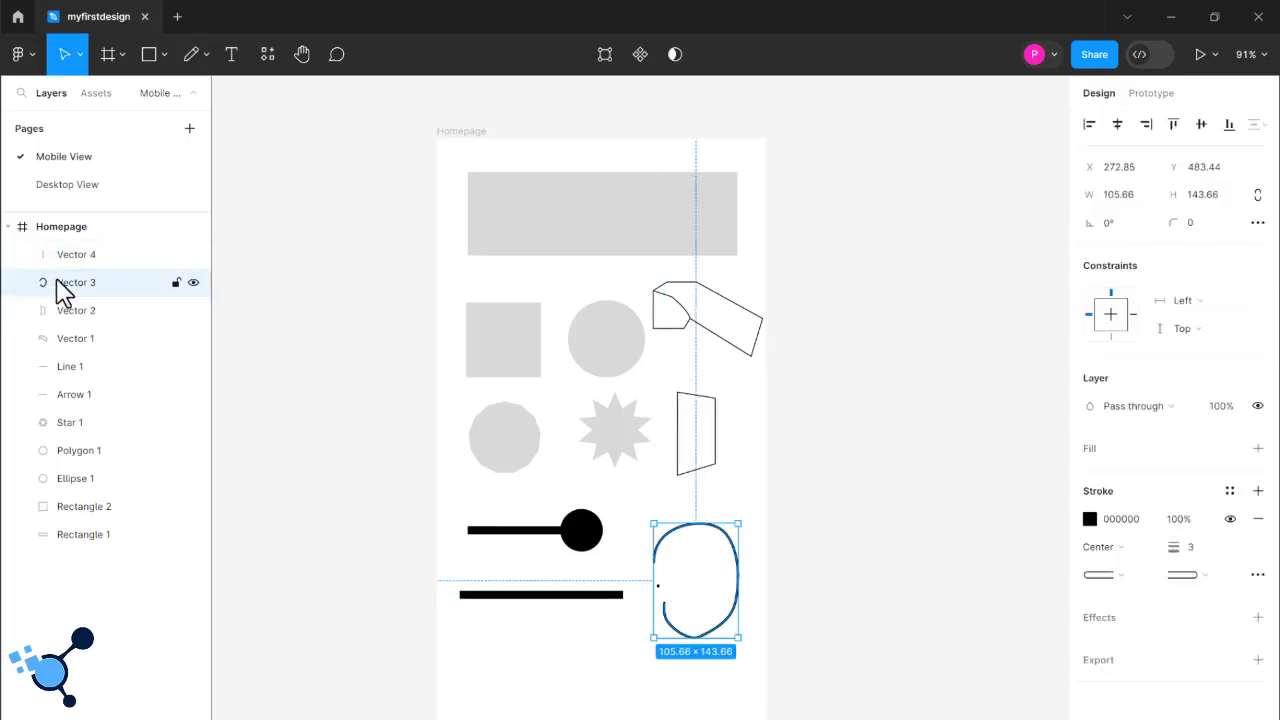
pyautogui.press('Delete')
pyautogui.click(75, 265)
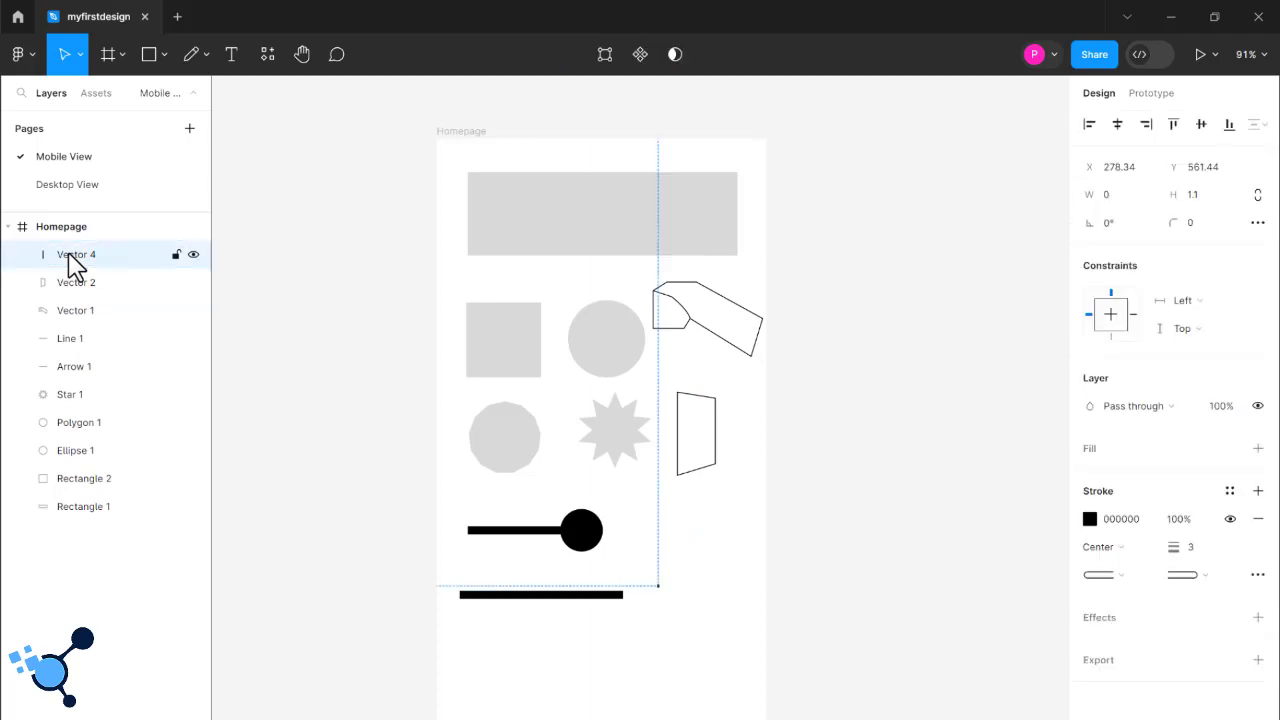
pyautogui.press('Delete')
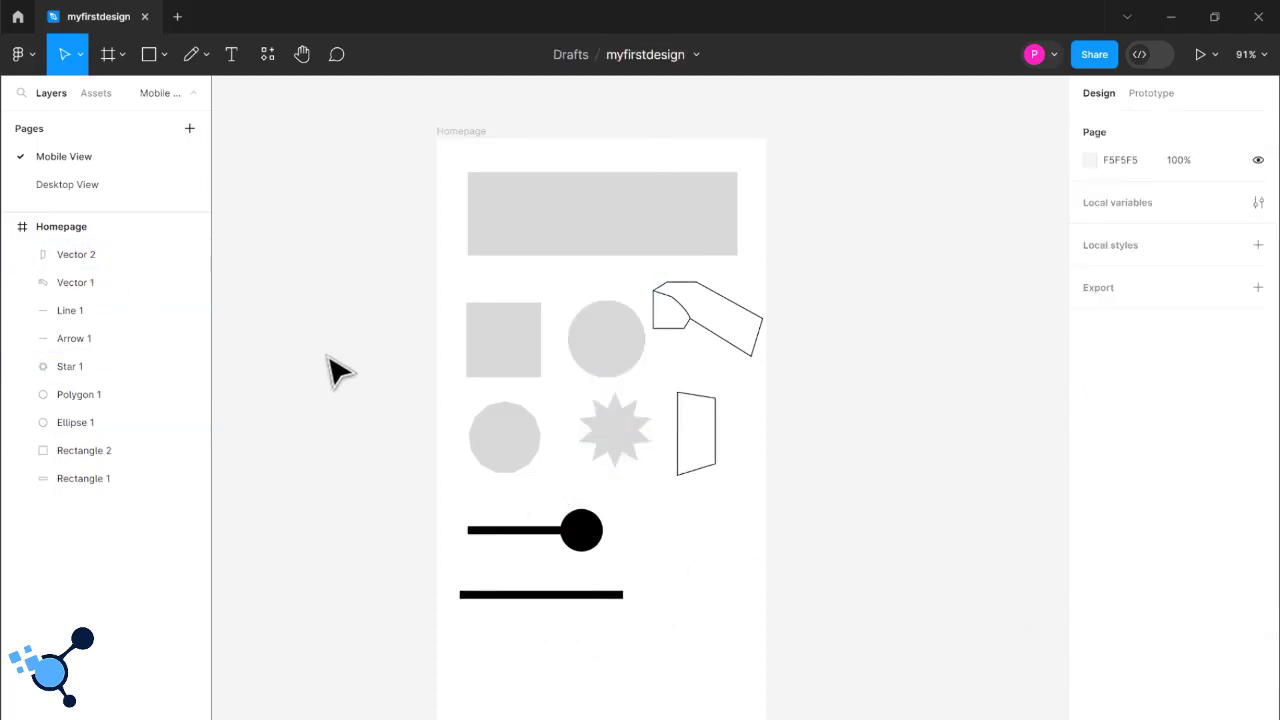
# - Sketch a wavy horizontal line below the lower thick line and a rounded box crossed by diagonals beneath it with the Pencil tool
pyautogui.click(193, 56)
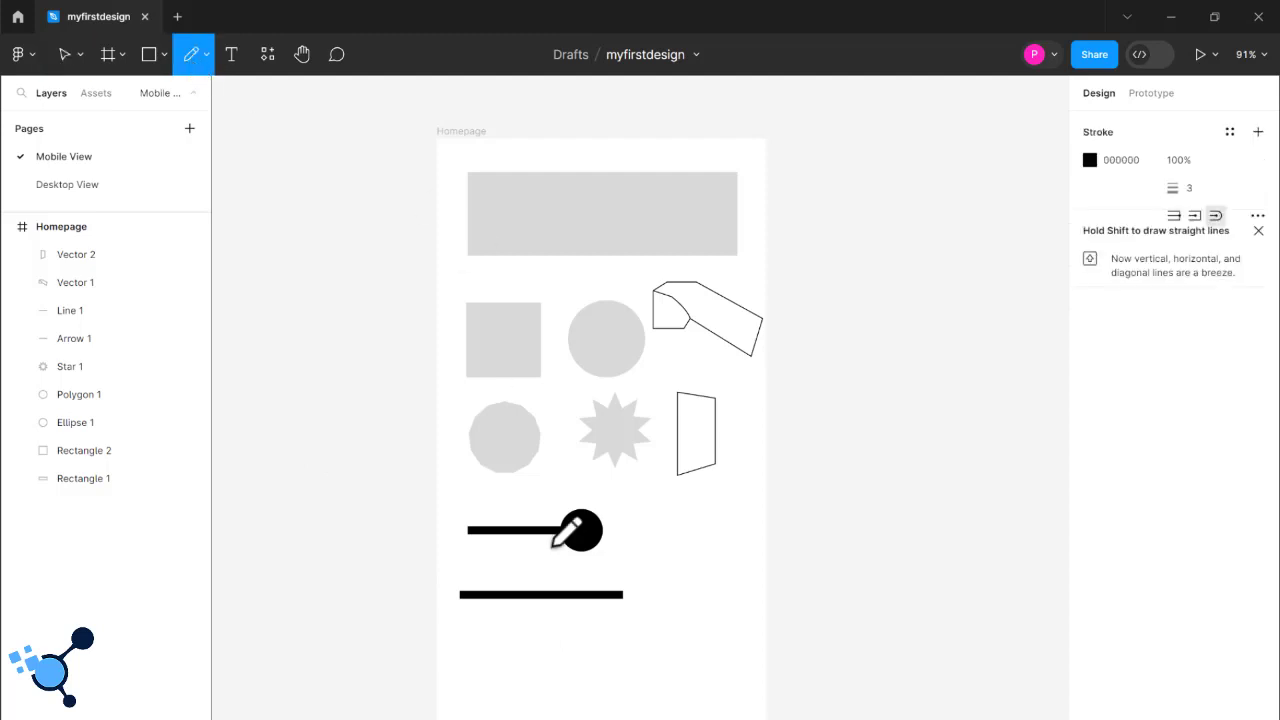
pyautogui.click(482, 637)
pyautogui.moveTo(487, 637); pyautogui.dragTo(623, 638)
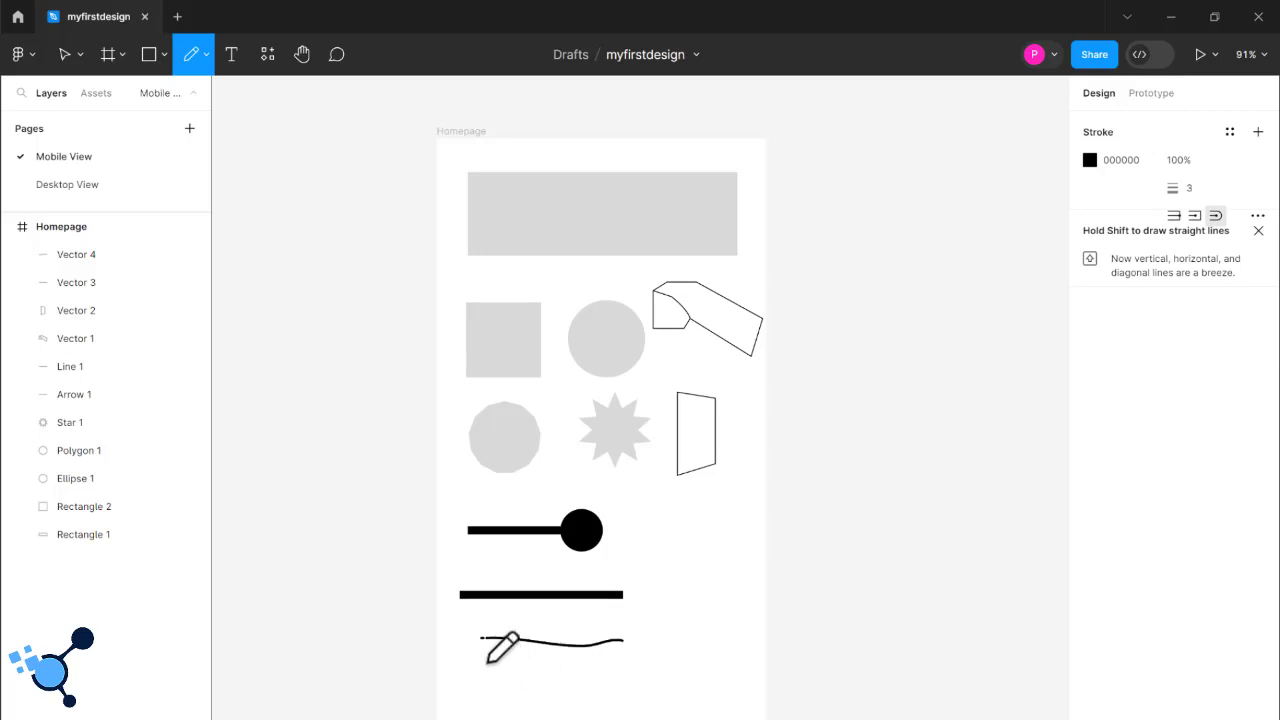
pyautogui.moveTo(487, 661)
pyautogui.mouseDown()
pyautogui.moveTo(601, 672)
pyautogui.moveTo(604, 713)
pyautogui.moveTo(500, 712)
pyautogui.moveTo(481, 670)
pyautogui.moveTo(591, 712)
pyautogui.mouseUp()
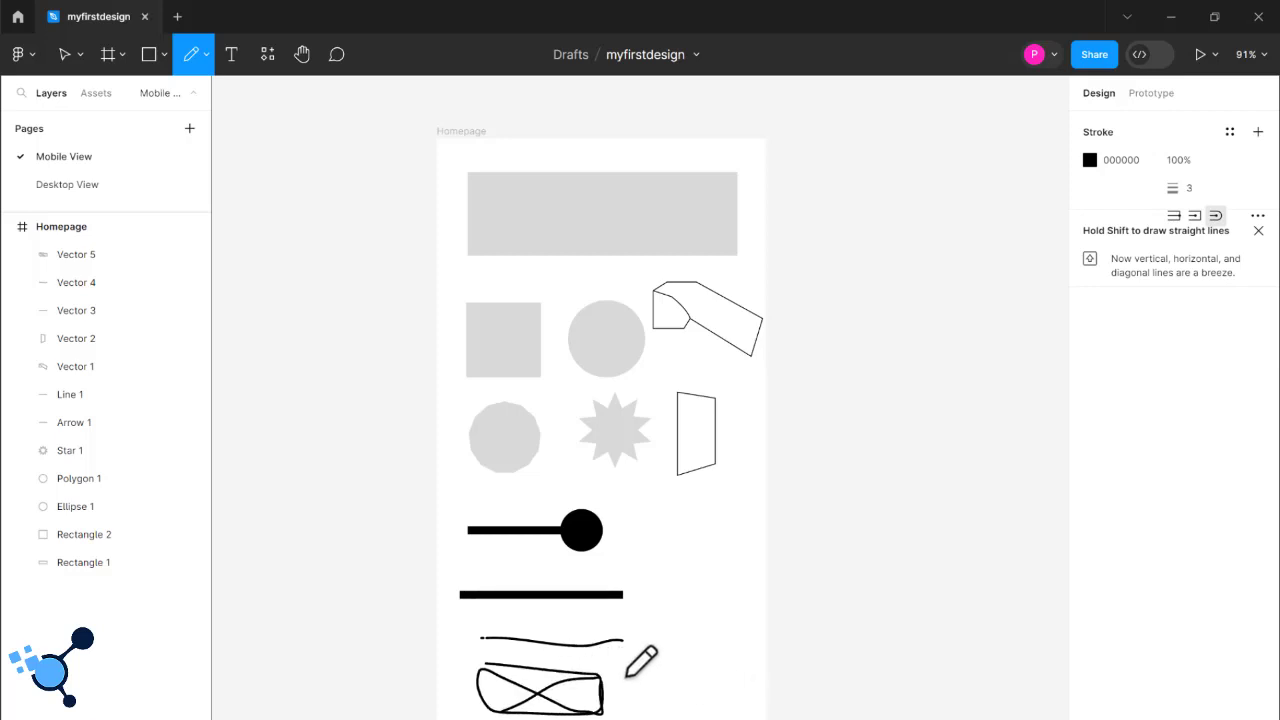
# - Sketch a small person figure beside the crossed box and a nearly horizontal line between the polygon and the arrow, and stop drawing
pyautogui.moveTo(639, 670); pyautogui.dragTo(658, 678)
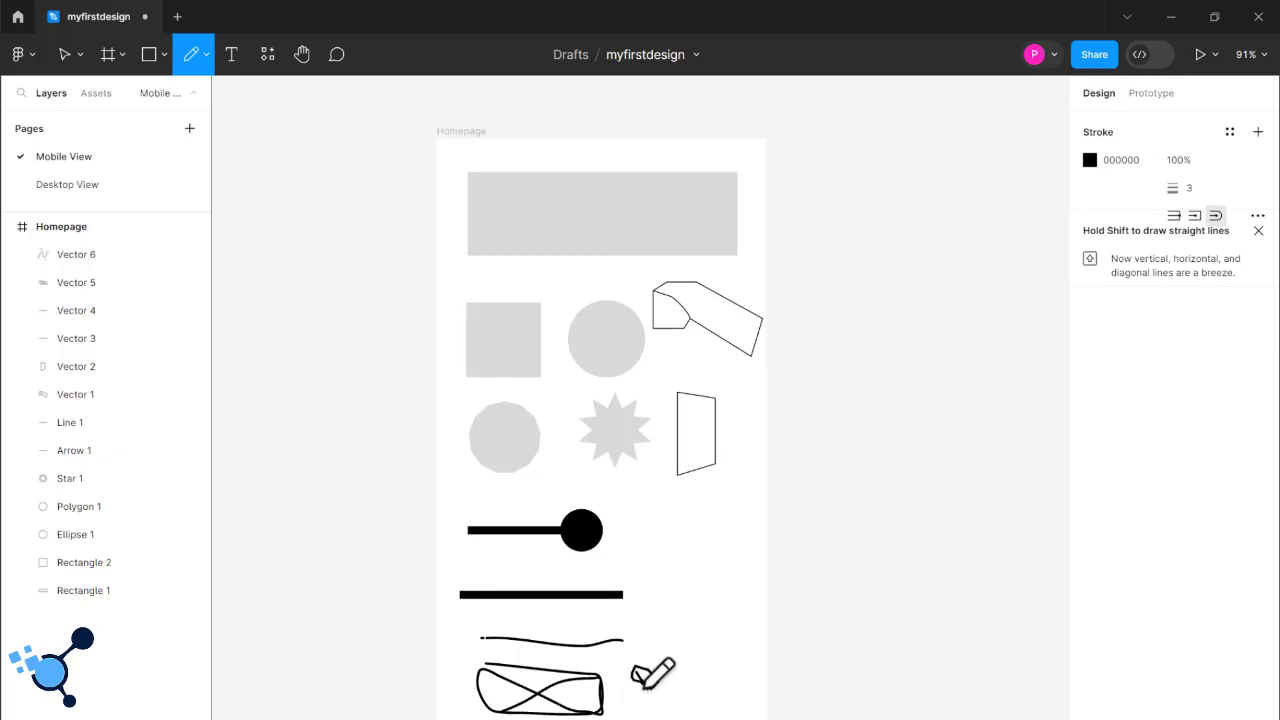
pyautogui.moveTo(646, 686)
pyautogui.mouseDown()
pyautogui.moveTo(618, 717)
pyautogui.moveTo(668, 717)
pyautogui.moveTo(648, 678)
pyautogui.mouseUp()
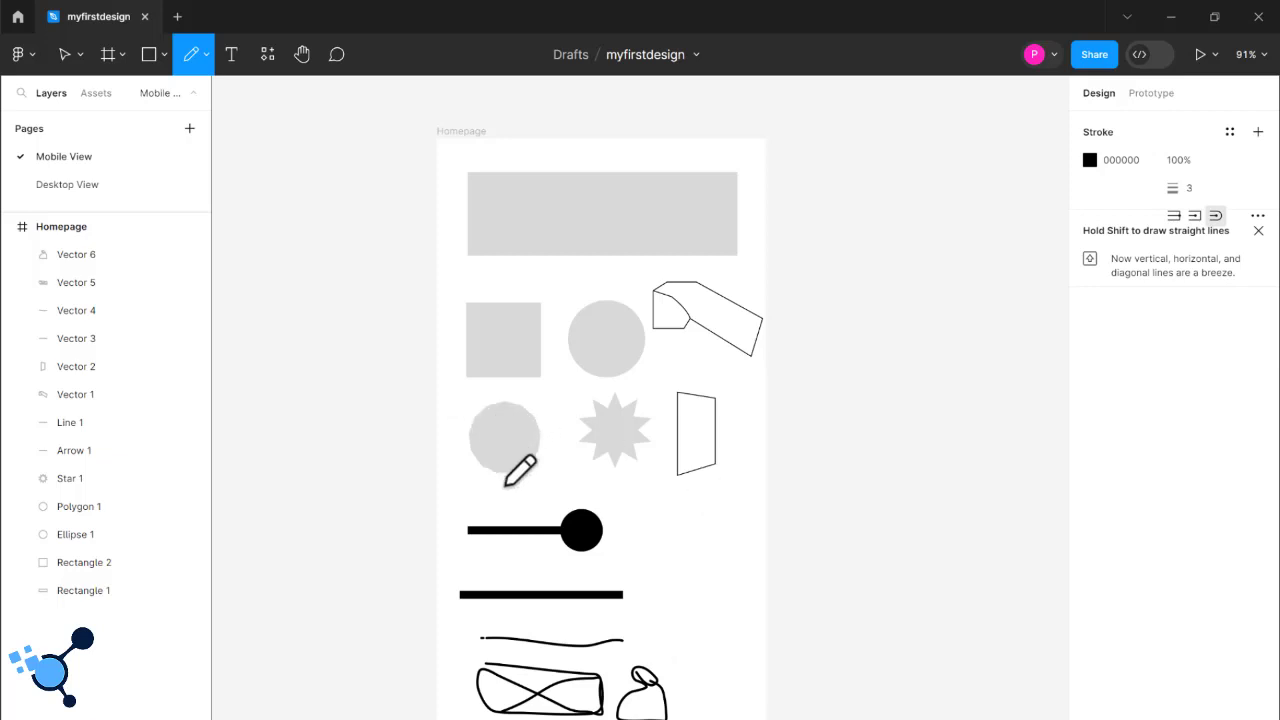
pyautogui.moveTo(474, 482); pyautogui.dragTo(605, 488)
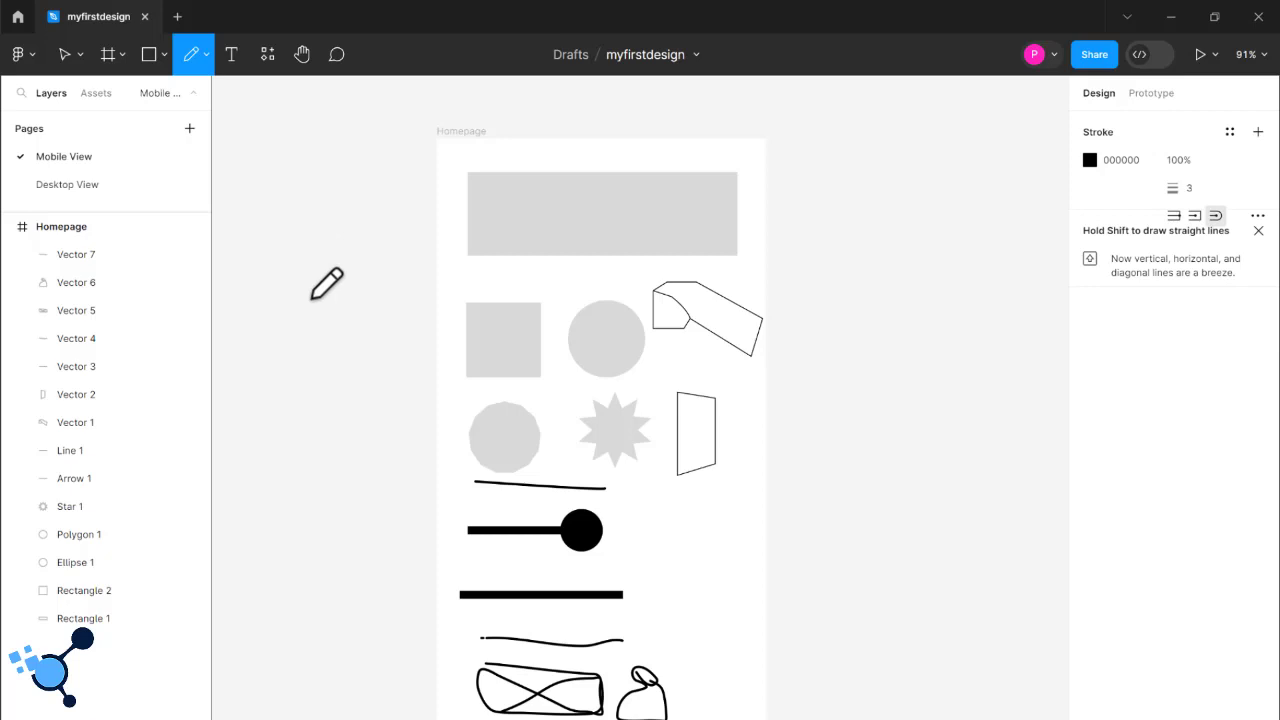
pyautogui.press('Escape')
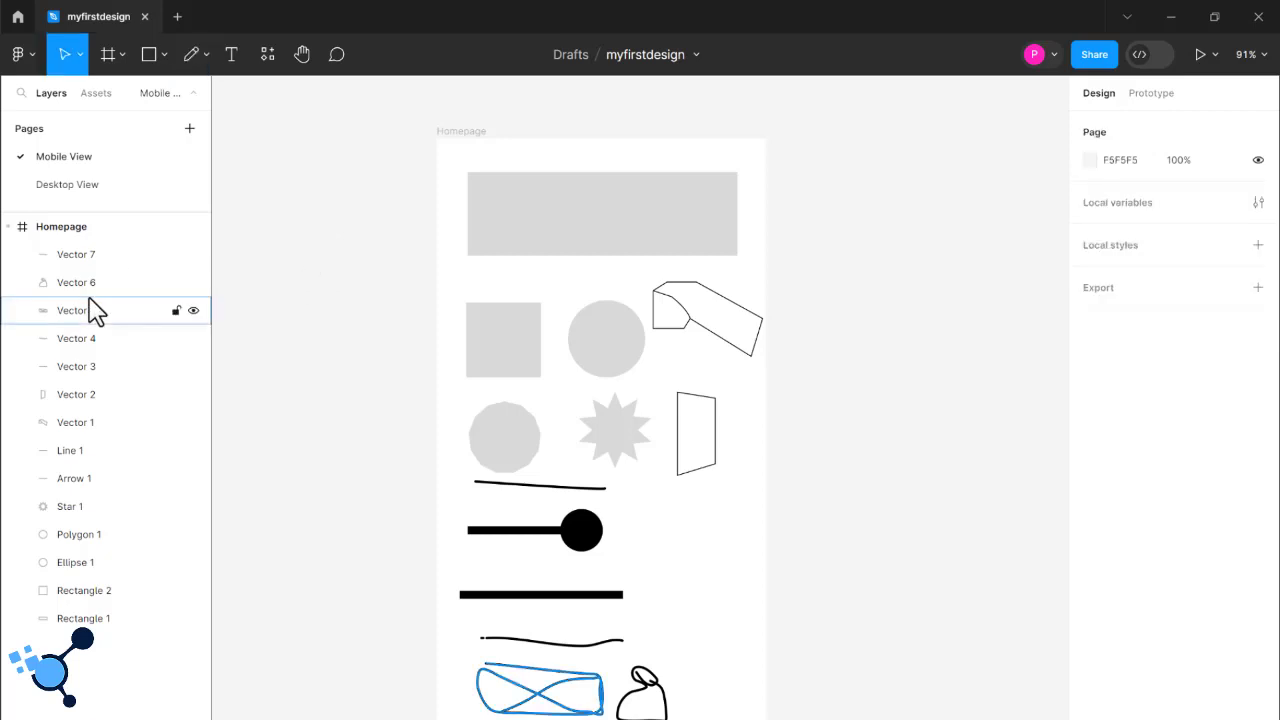